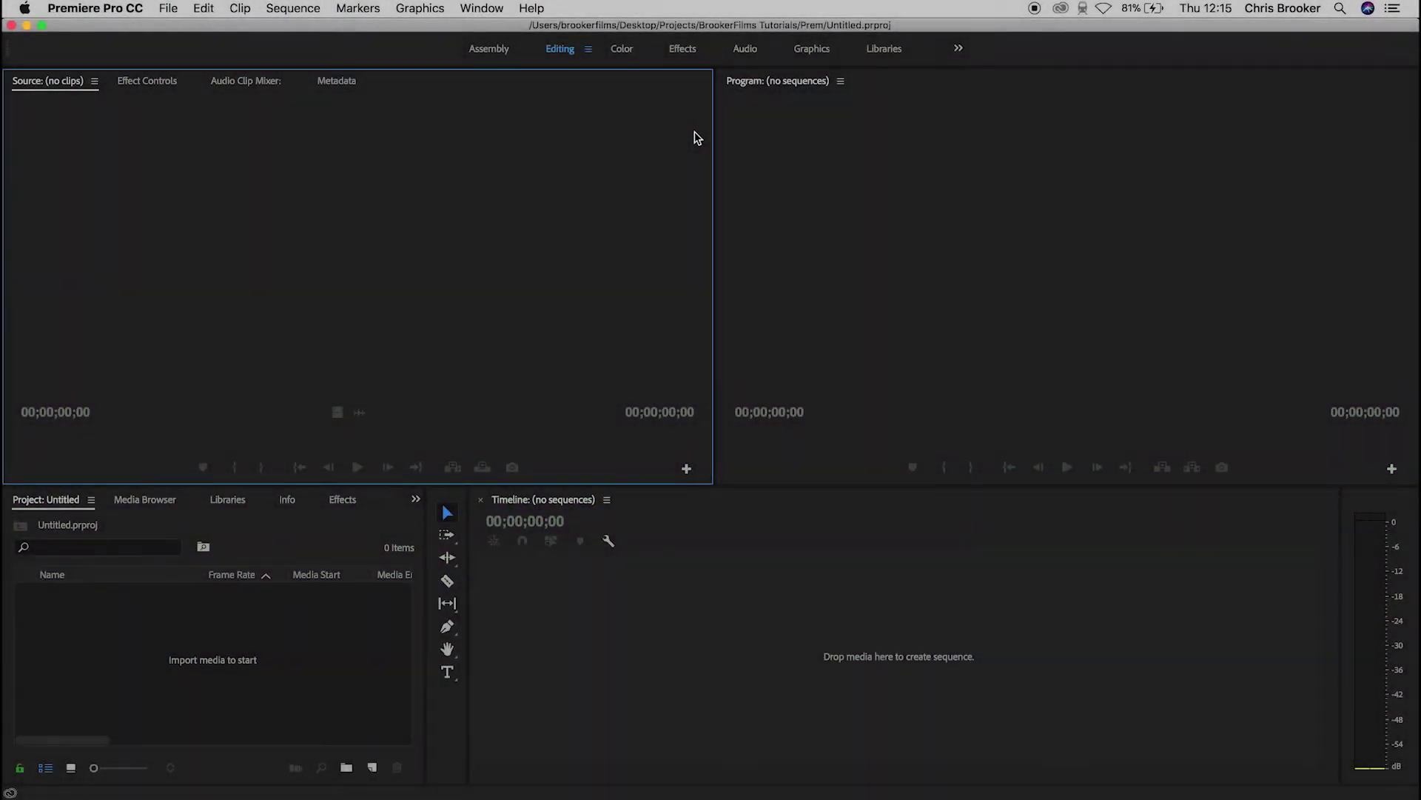
# Create a new project named Example, stored in the Prem folder, with the general settings left at their defaults.
pyautogui.click(716, 606)
pyautogui.click(453, 261)
pyautogui.click(170, 11)
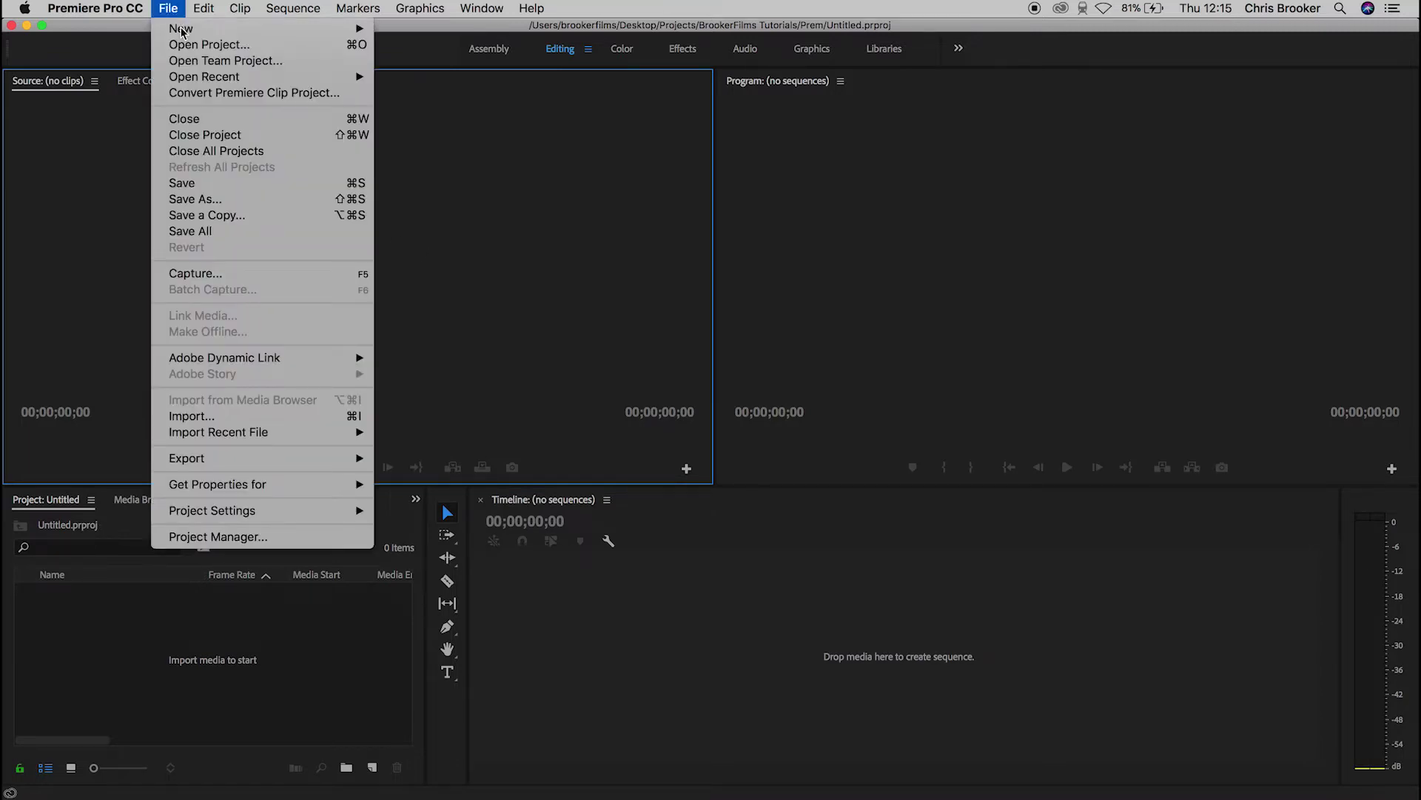
pyautogui.moveTo(177, 28)
pyautogui.click(451, 28)
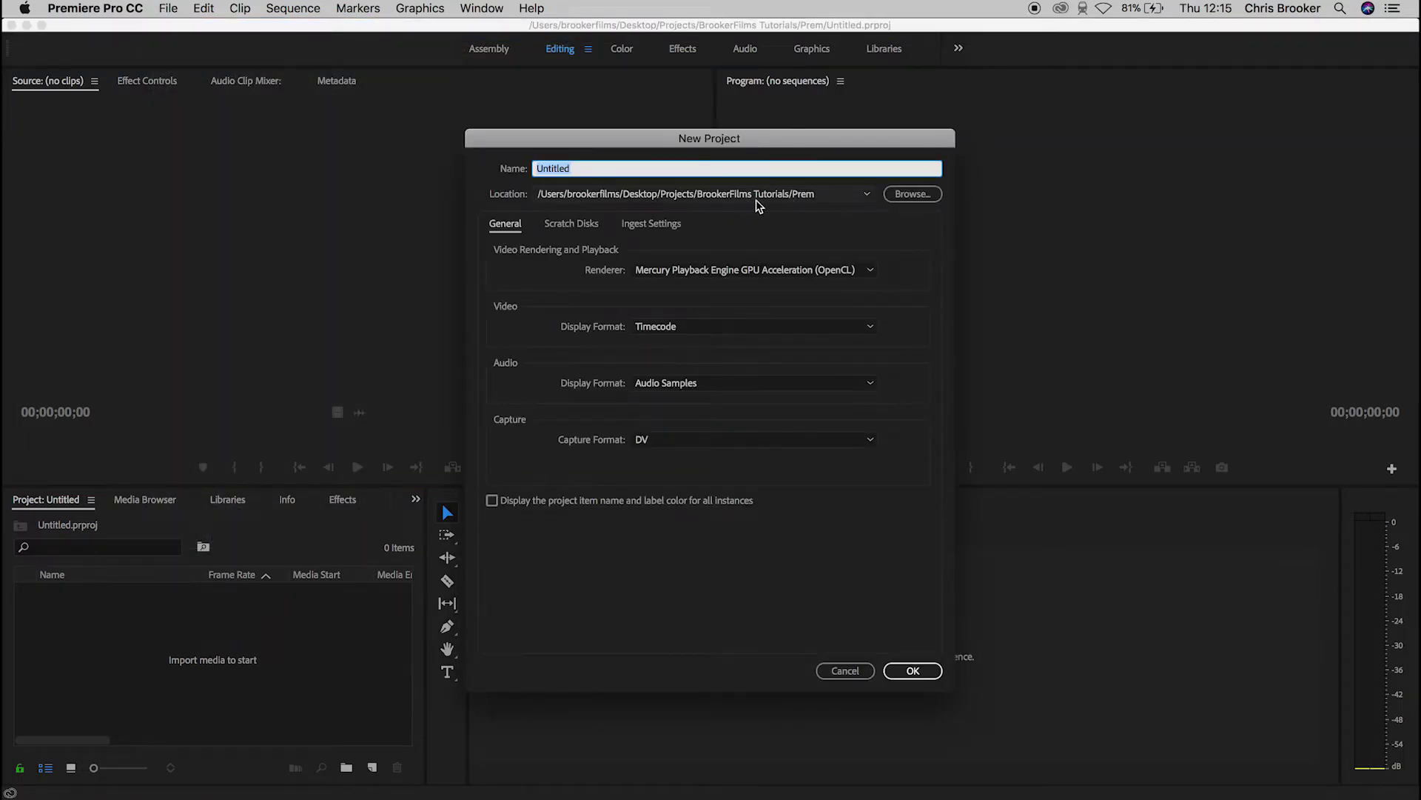
pyautogui.click(915, 196)
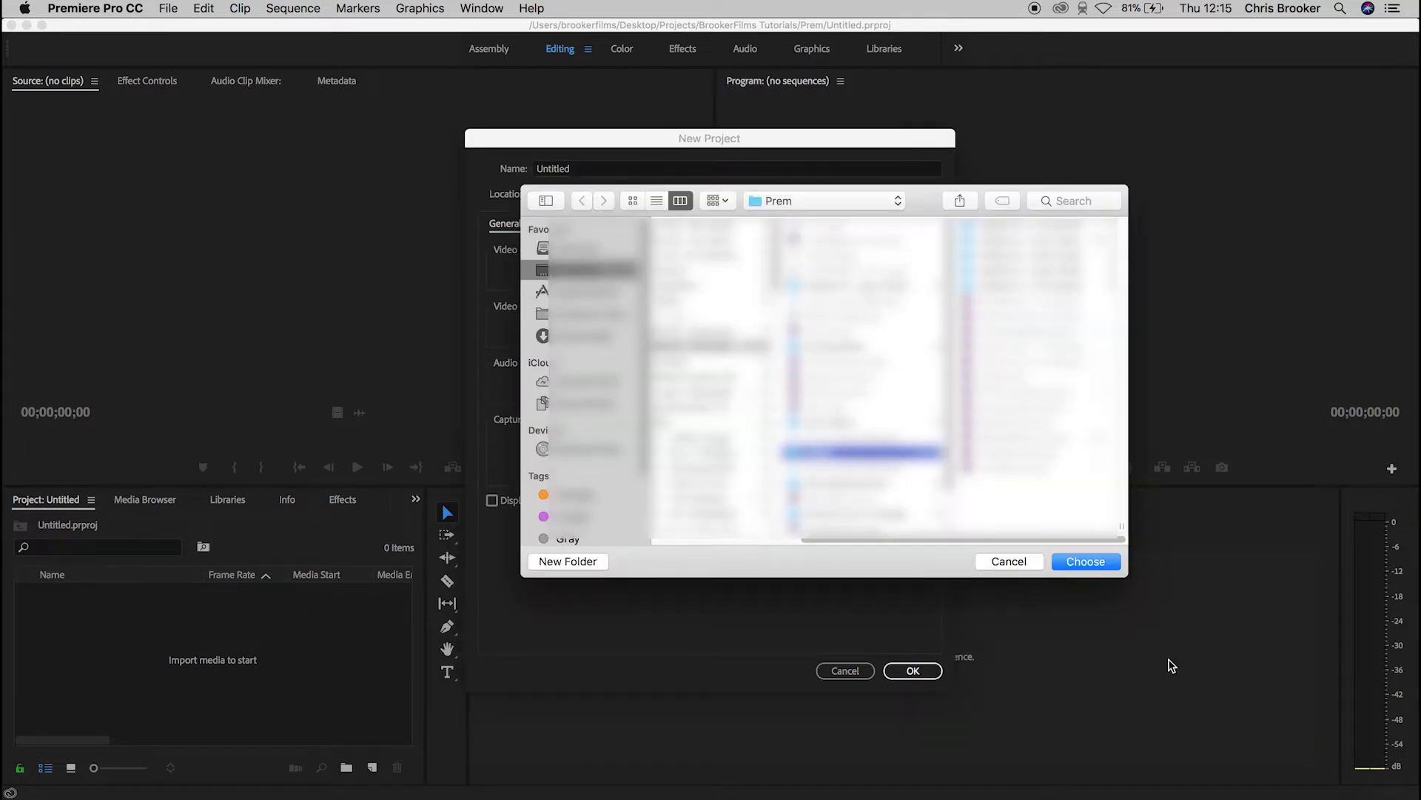
pyautogui.click(1081, 566)
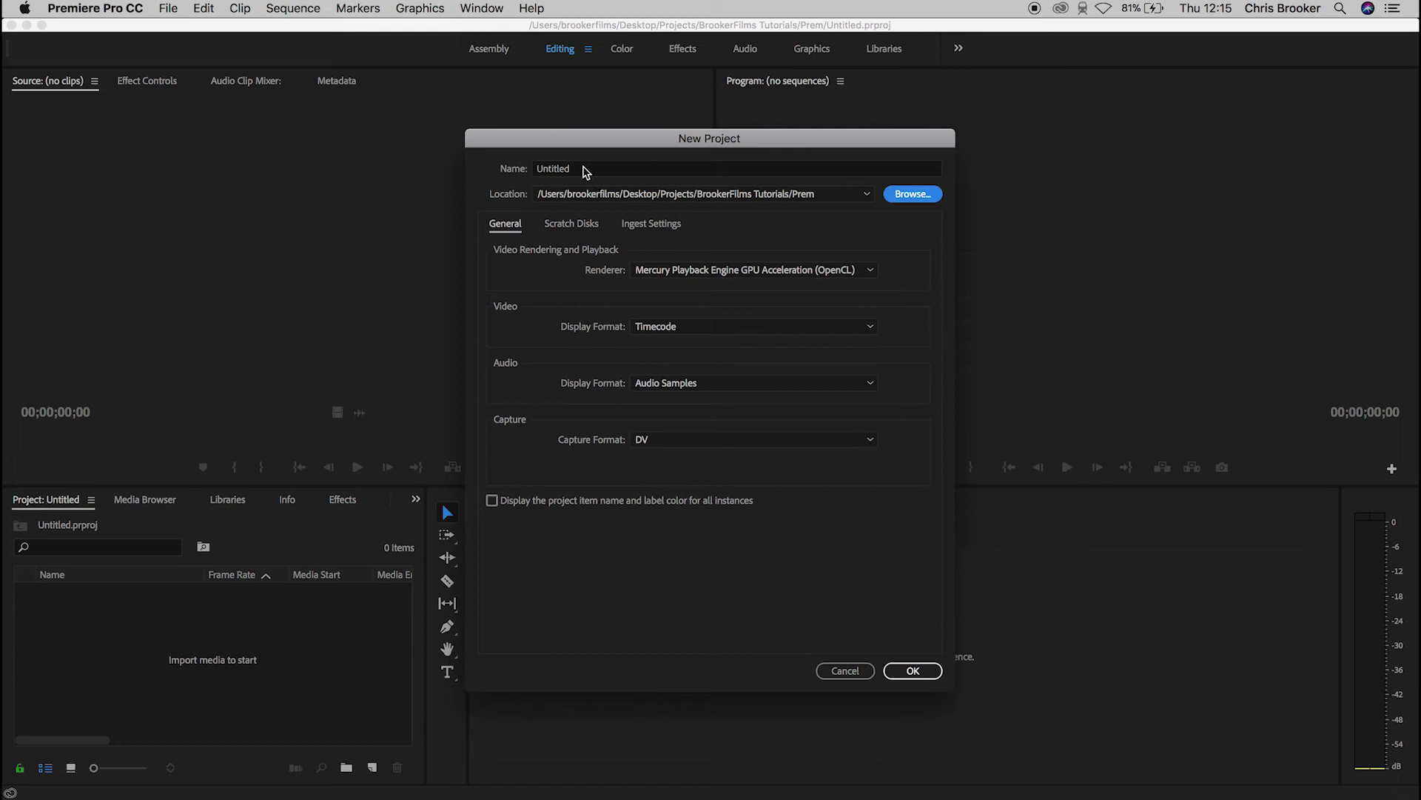
pyautogui.doubleClick(563, 170)
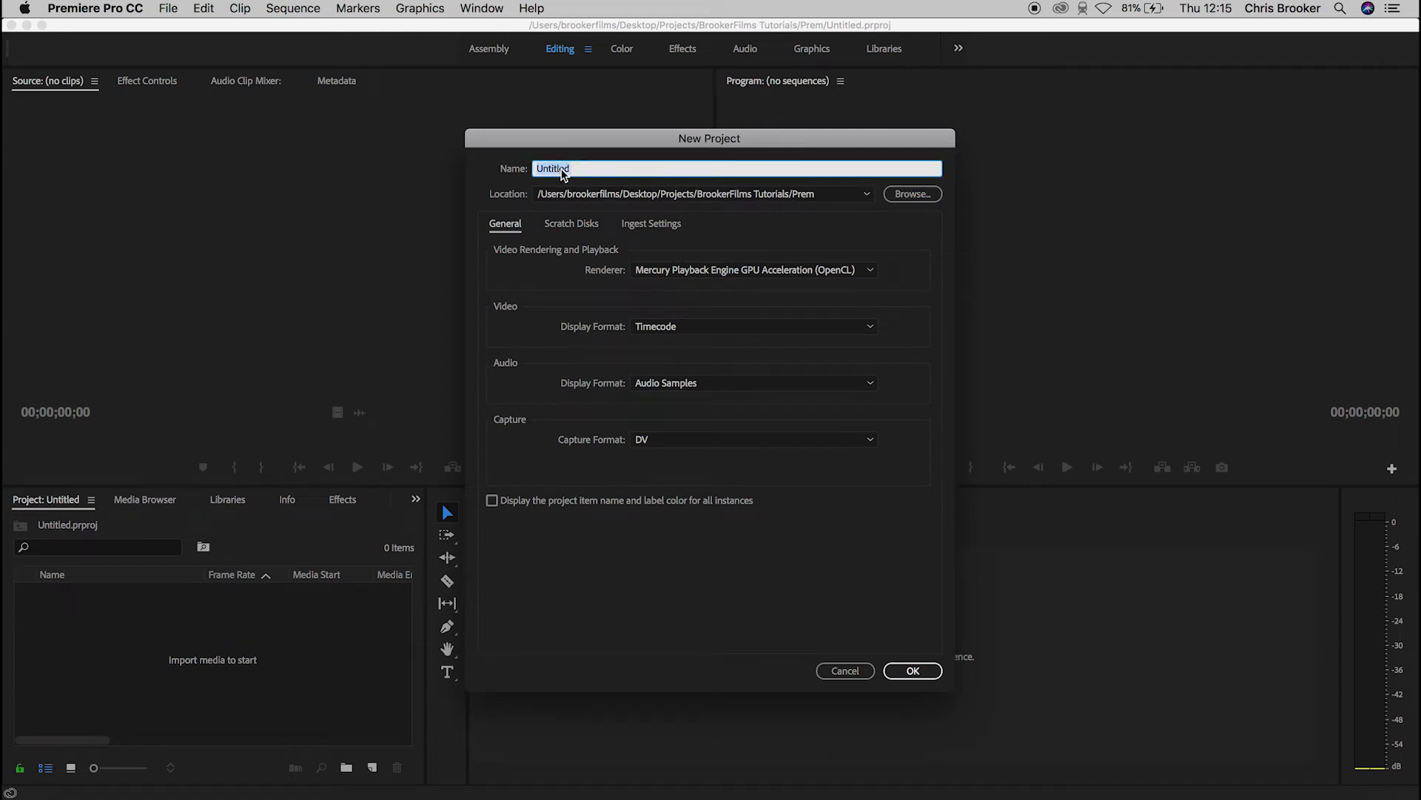
pyautogui.write('Example')
pyautogui.click(913, 670)
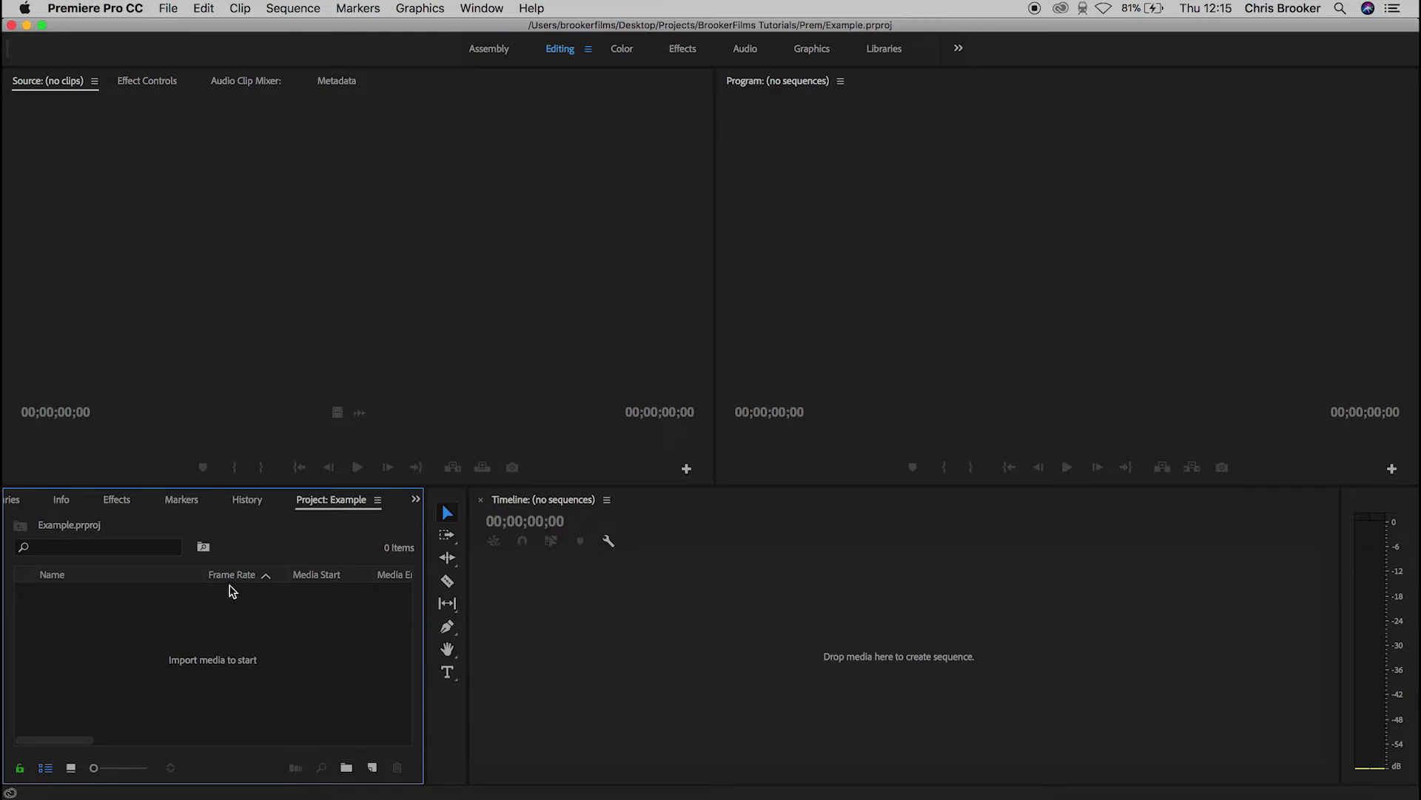
# Start a new sequence named Video and choose a timebase of 23.976 frames/second in its settings.
pyautogui.rightClick(239, 661)
pyautogui.moveTo(314, 712)
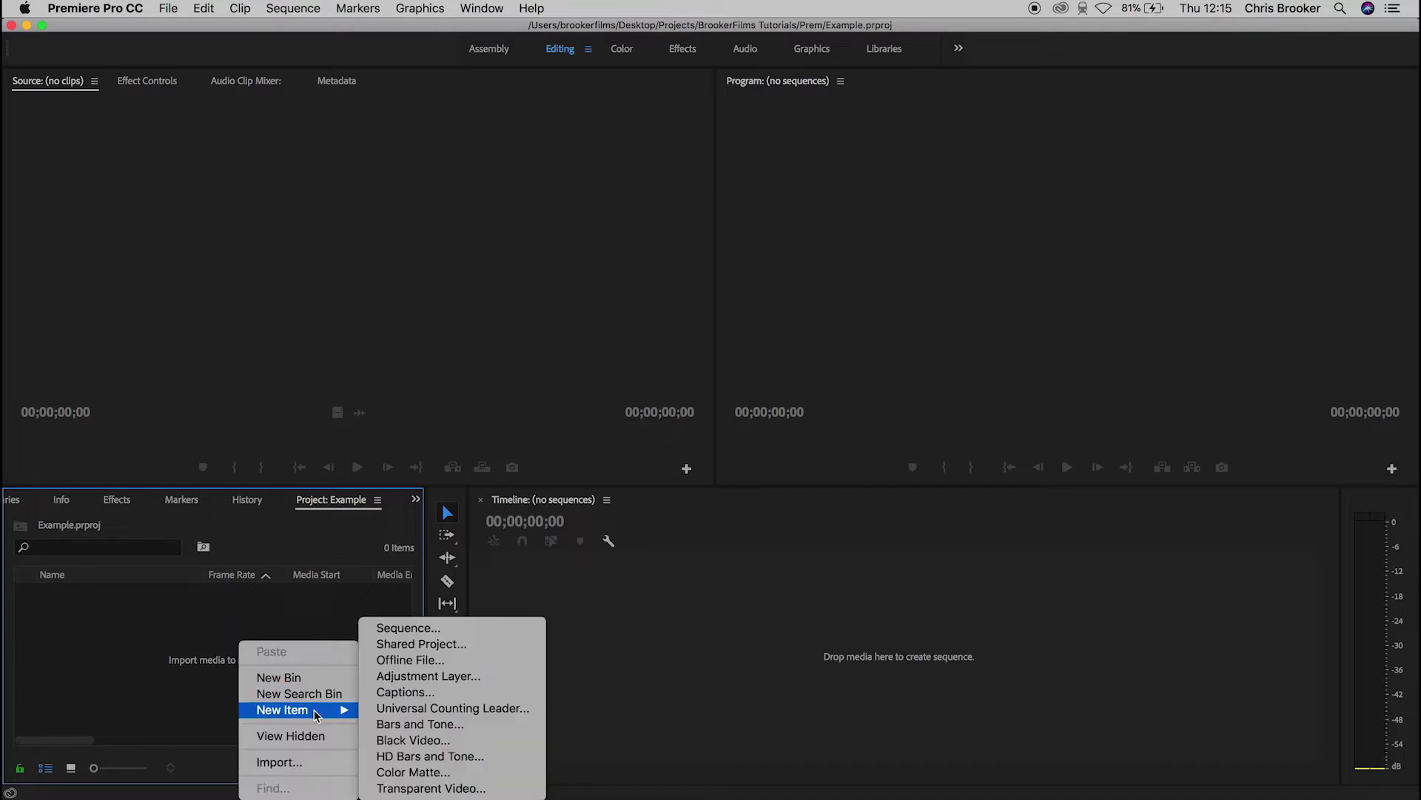
pyautogui.click(447, 633)
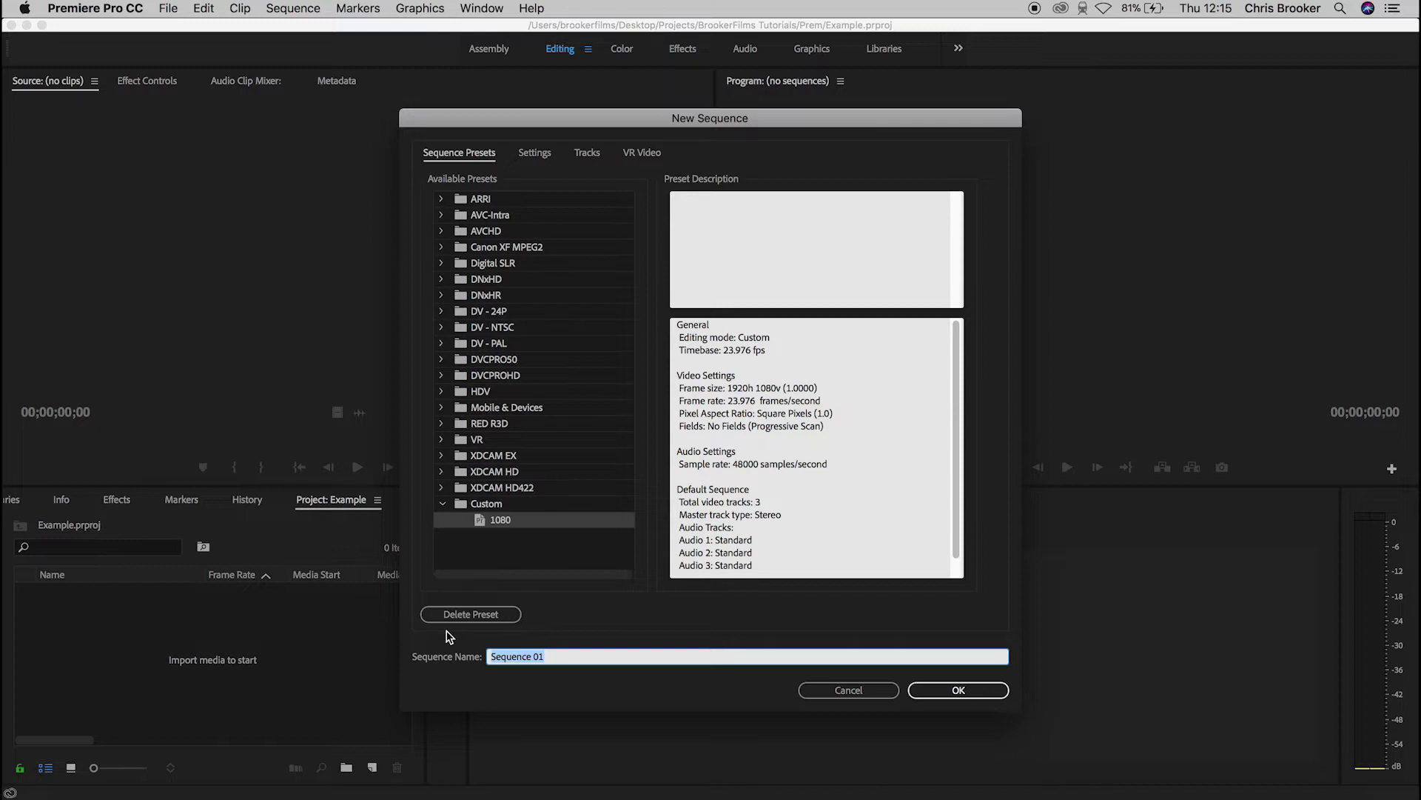
pyautogui.write('Video')
pyautogui.click(535, 157)
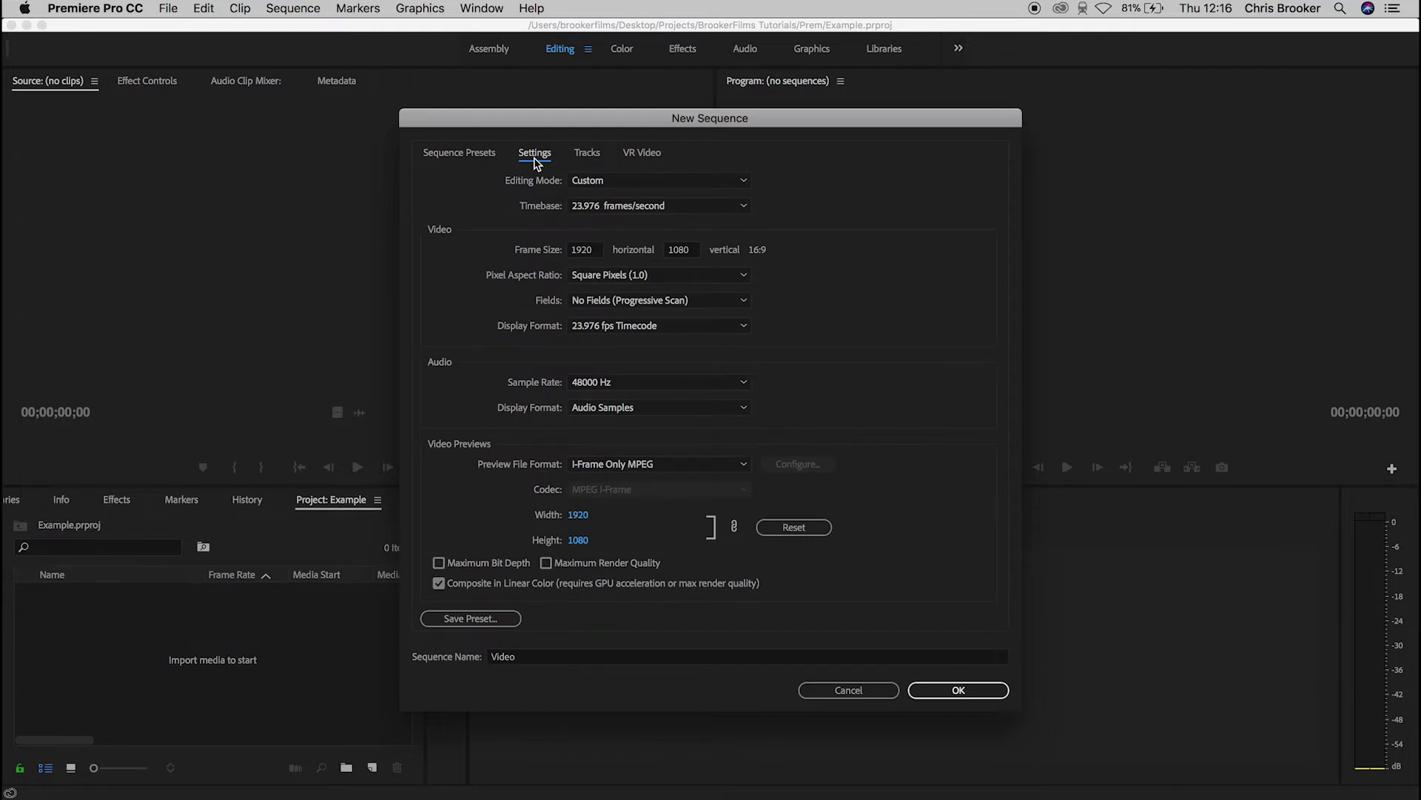
pyautogui.click(641, 209)
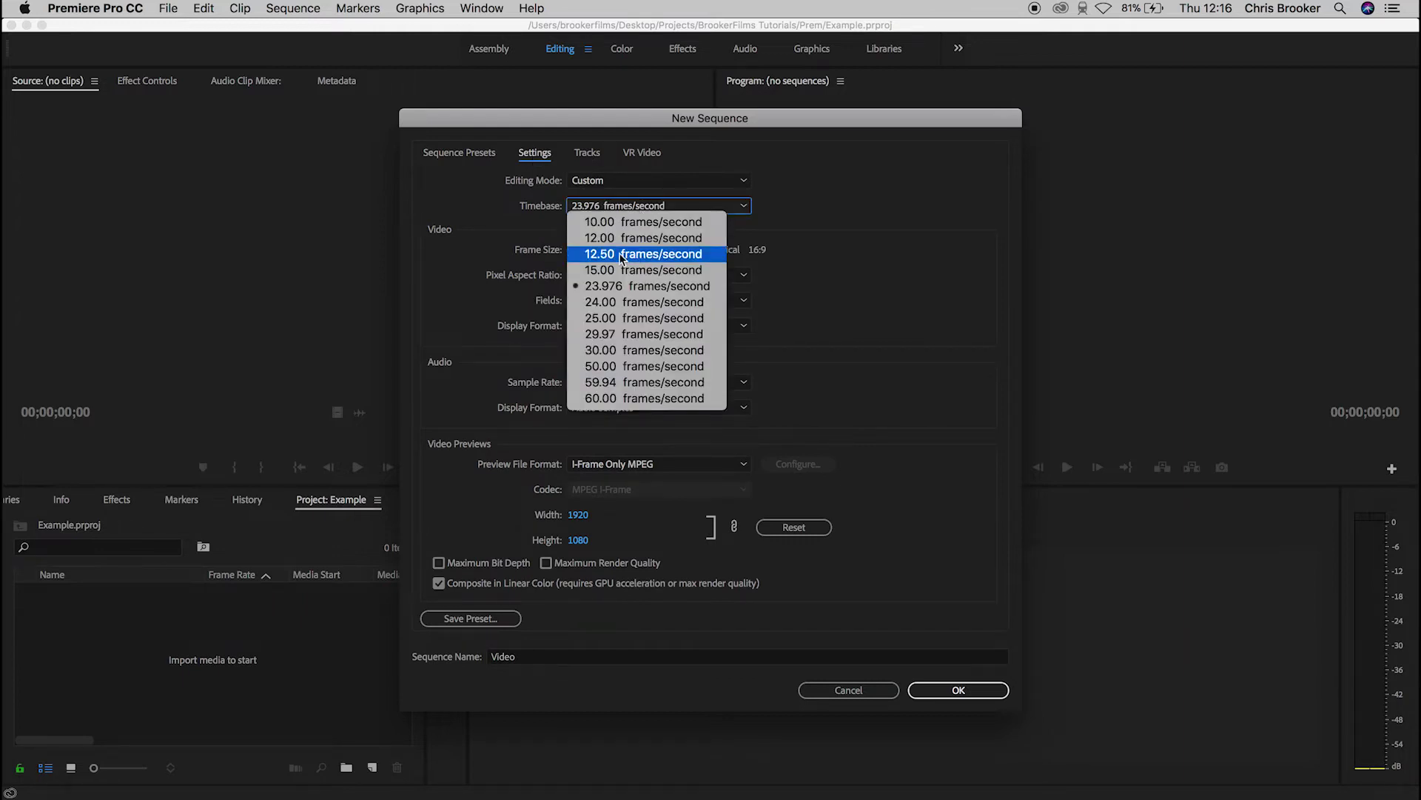
pyautogui.click(624, 286)
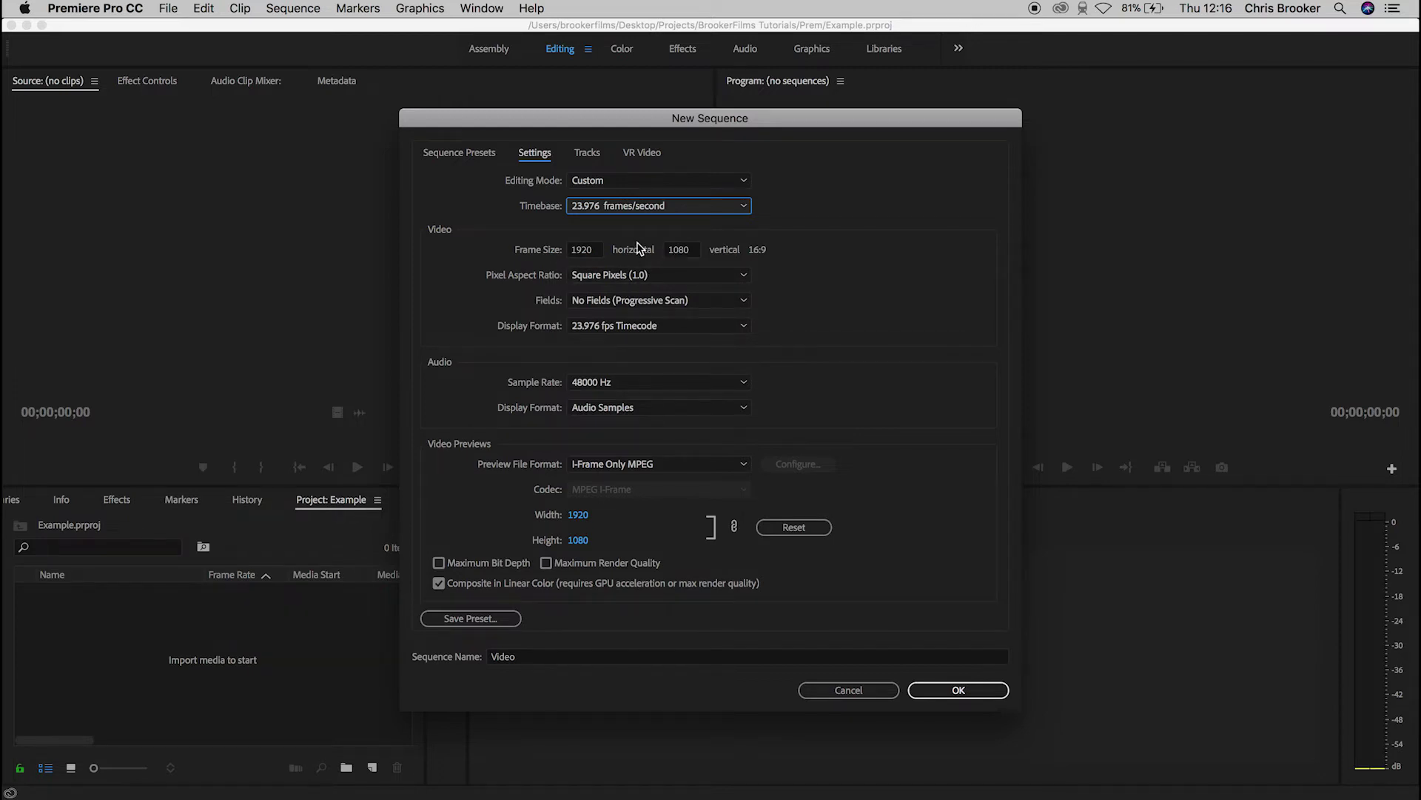
# Try a square frame size of 1080 horizontal by 1080 vertical for the new sequence.
pyautogui.click(585, 250)
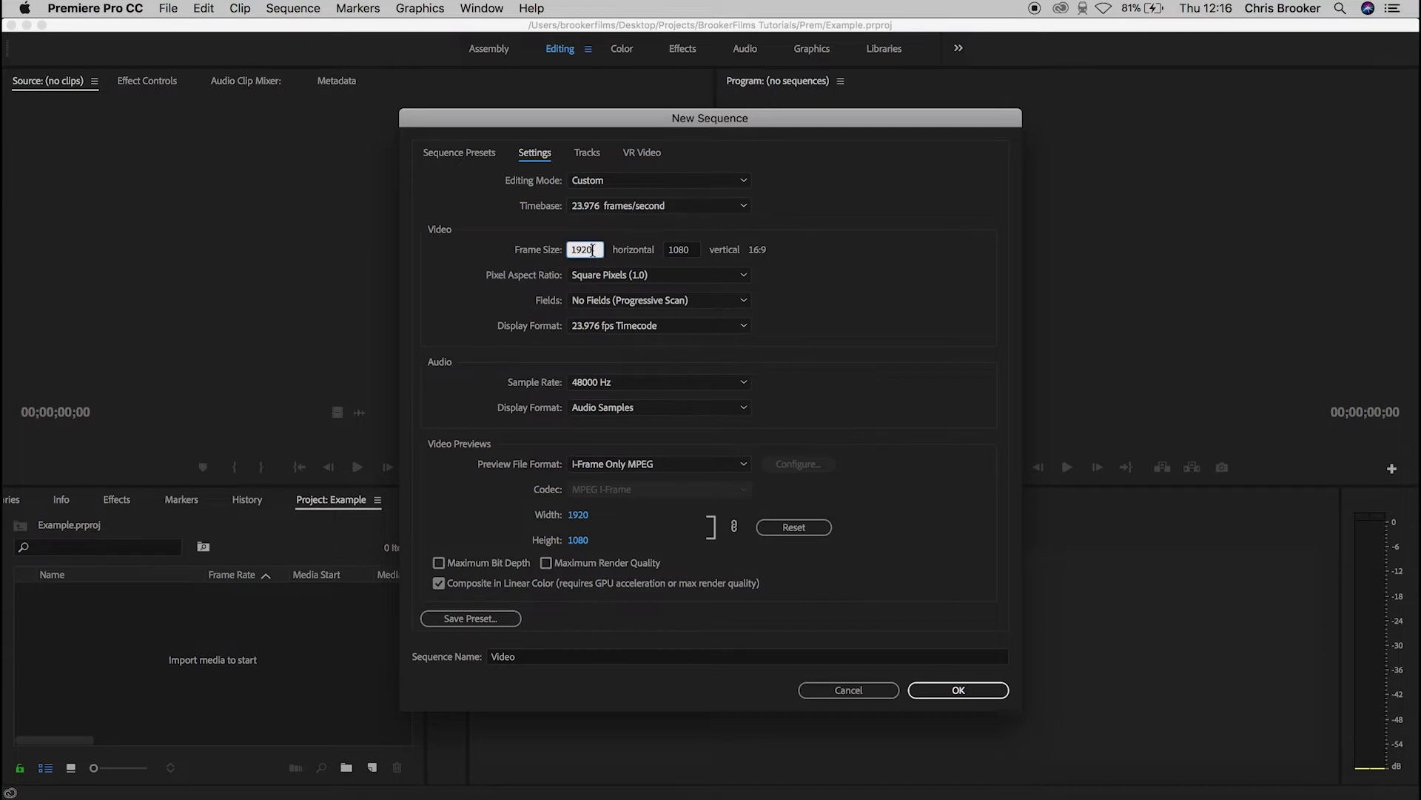
pyautogui.click(684, 256)
pyautogui.hotkey('shift', 'Tab')
pyautogui.press('Return')
pyautogui.click(582, 251)
pyautogui.write('1080')
pyautogui.click(695, 252)
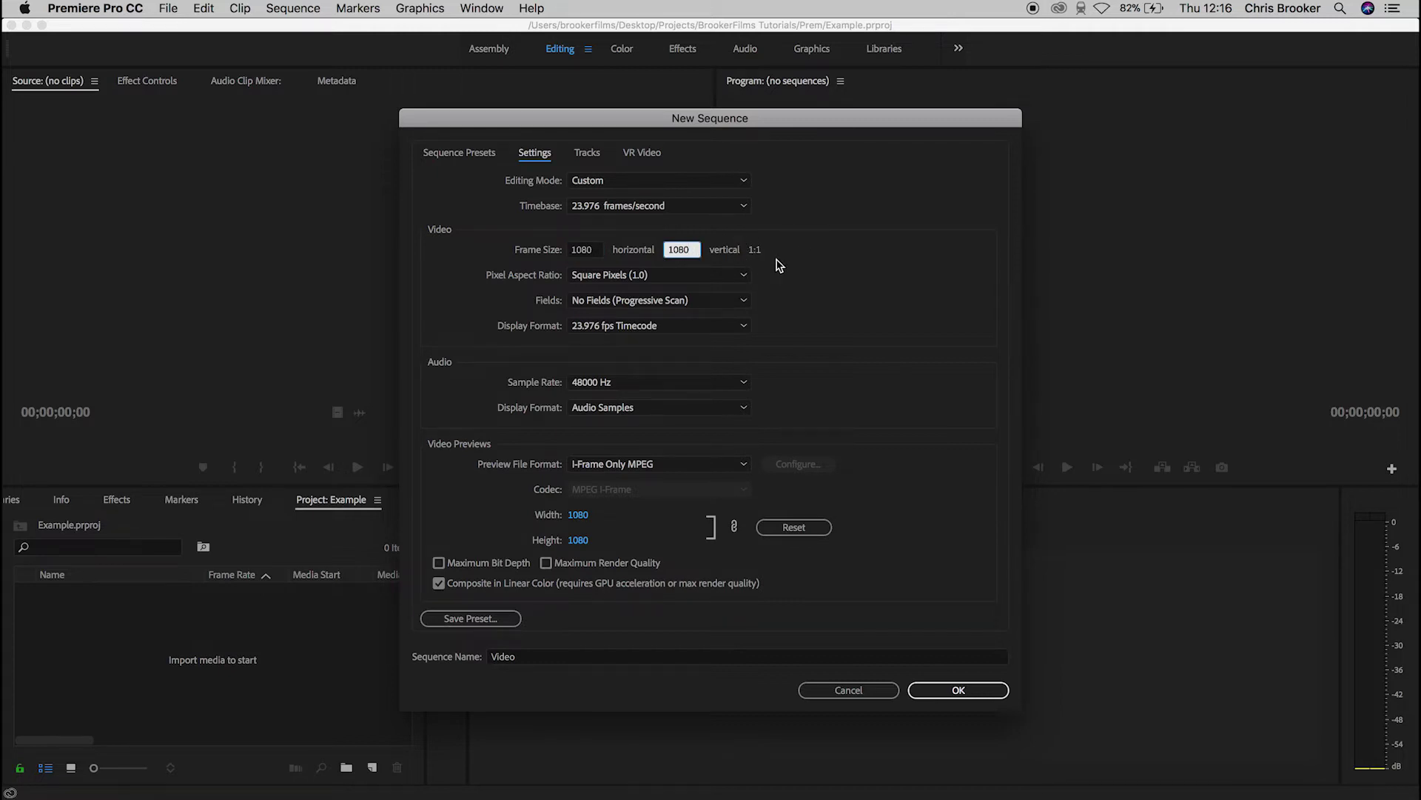
# Set the horizontal frame size to 1920 with Square Pixels (1.0) as pixel aspect ratio, and create the sequence.
pyautogui.click(580, 249)
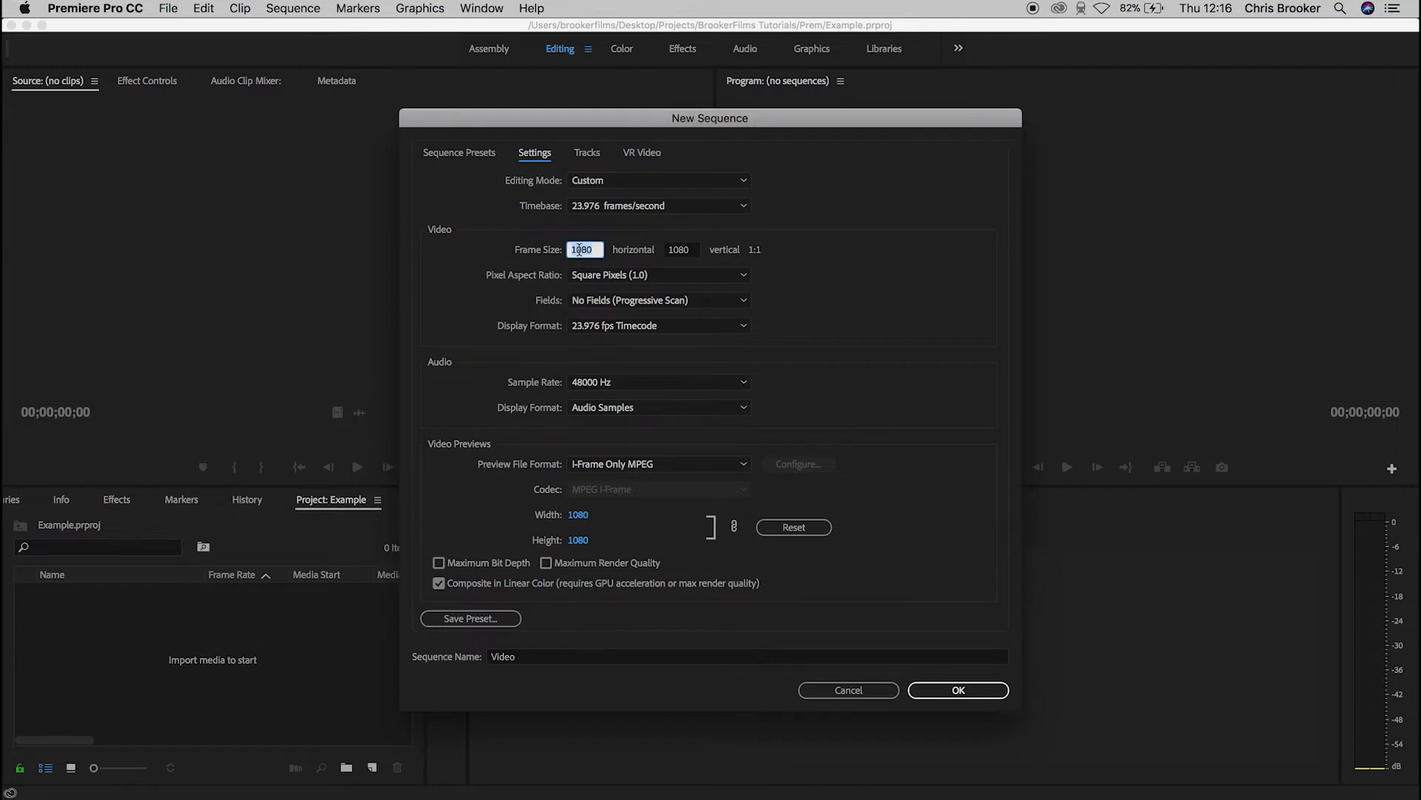
pyautogui.write('1920')
pyautogui.click(892, 278)
pyautogui.click(593, 283)
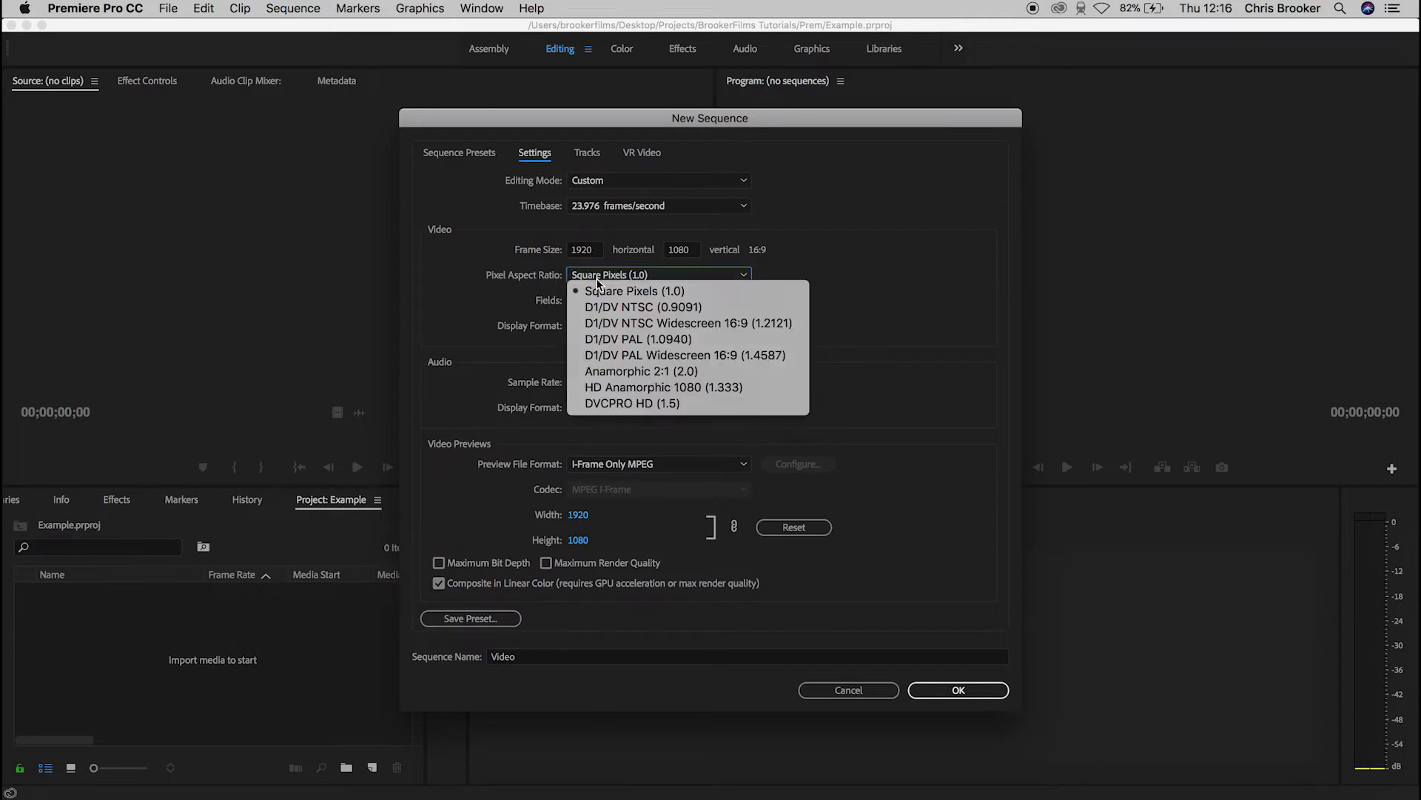
pyautogui.click(598, 284)
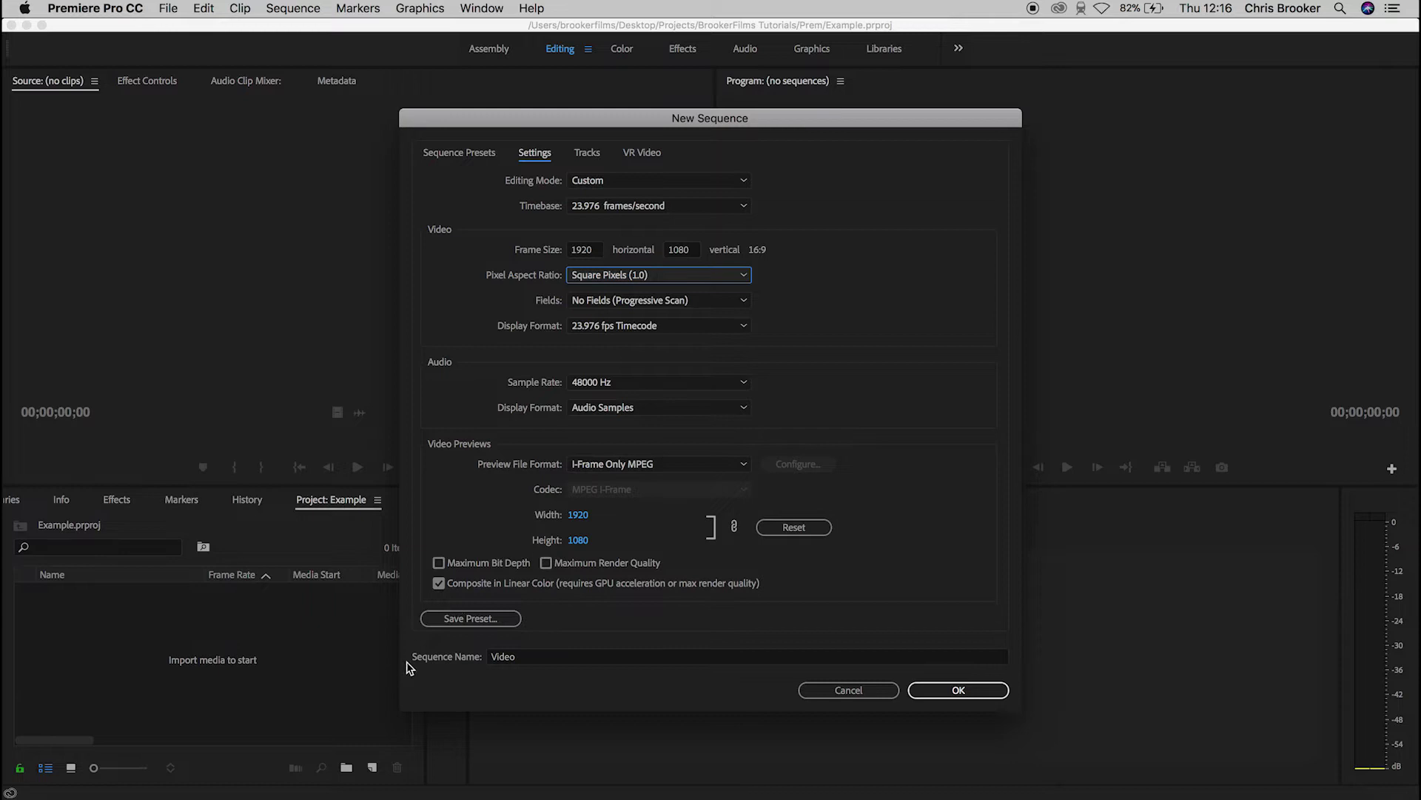
pyautogui.click(922, 690)
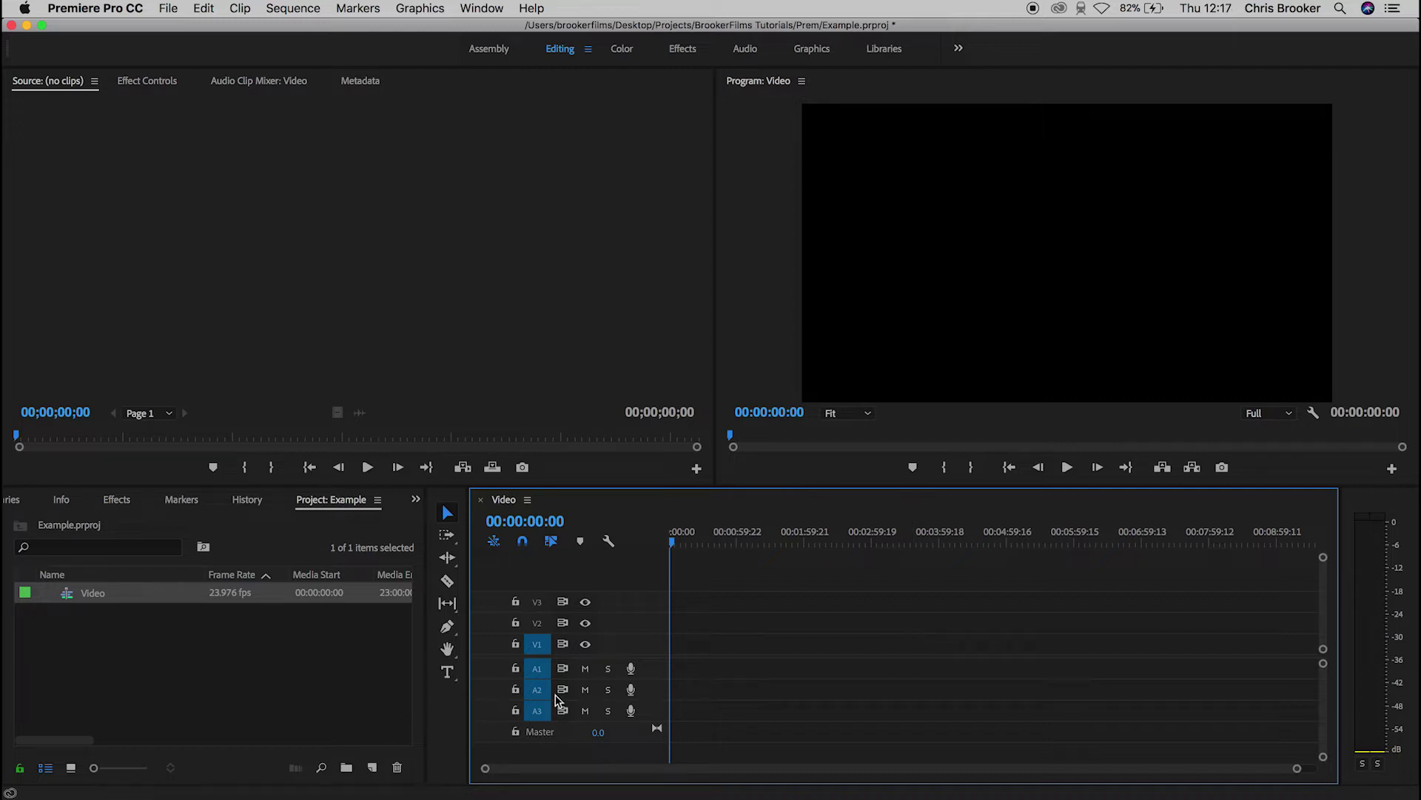
# Create a new bin named Footage at the top level of the Example project.
pyautogui.click(202, 683)
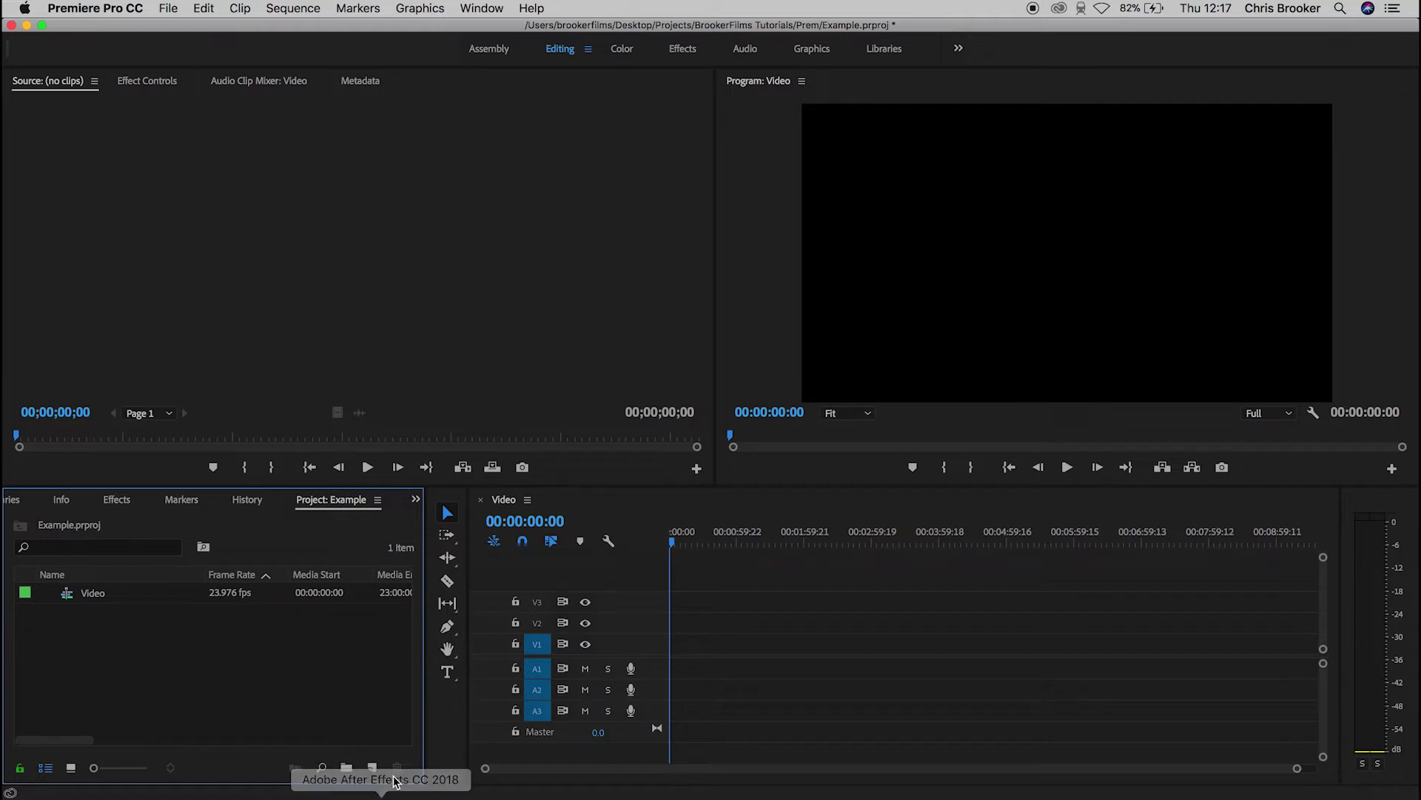
pyautogui.click(347, 770)
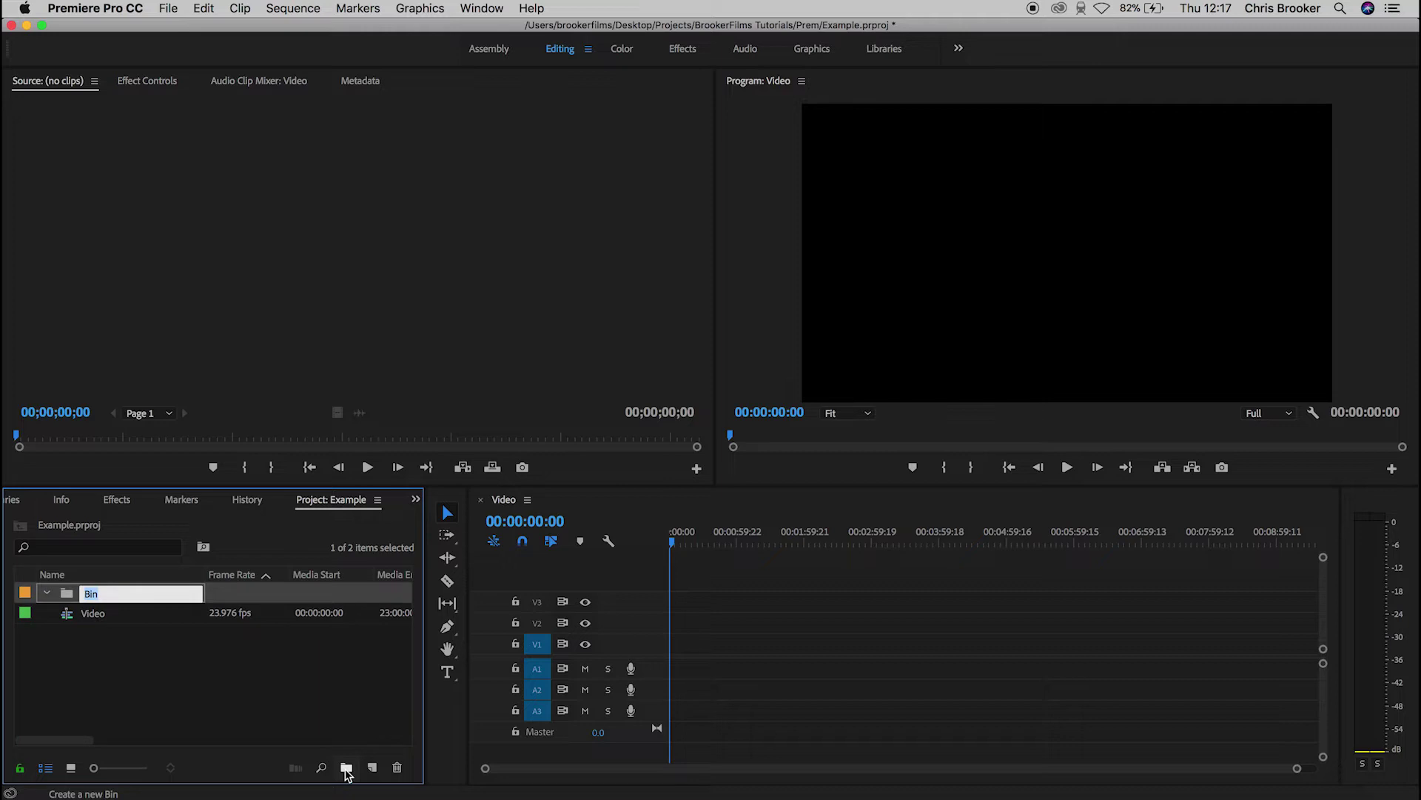
pyautogui.write('Footage')
pyautogui.click(195, 699)
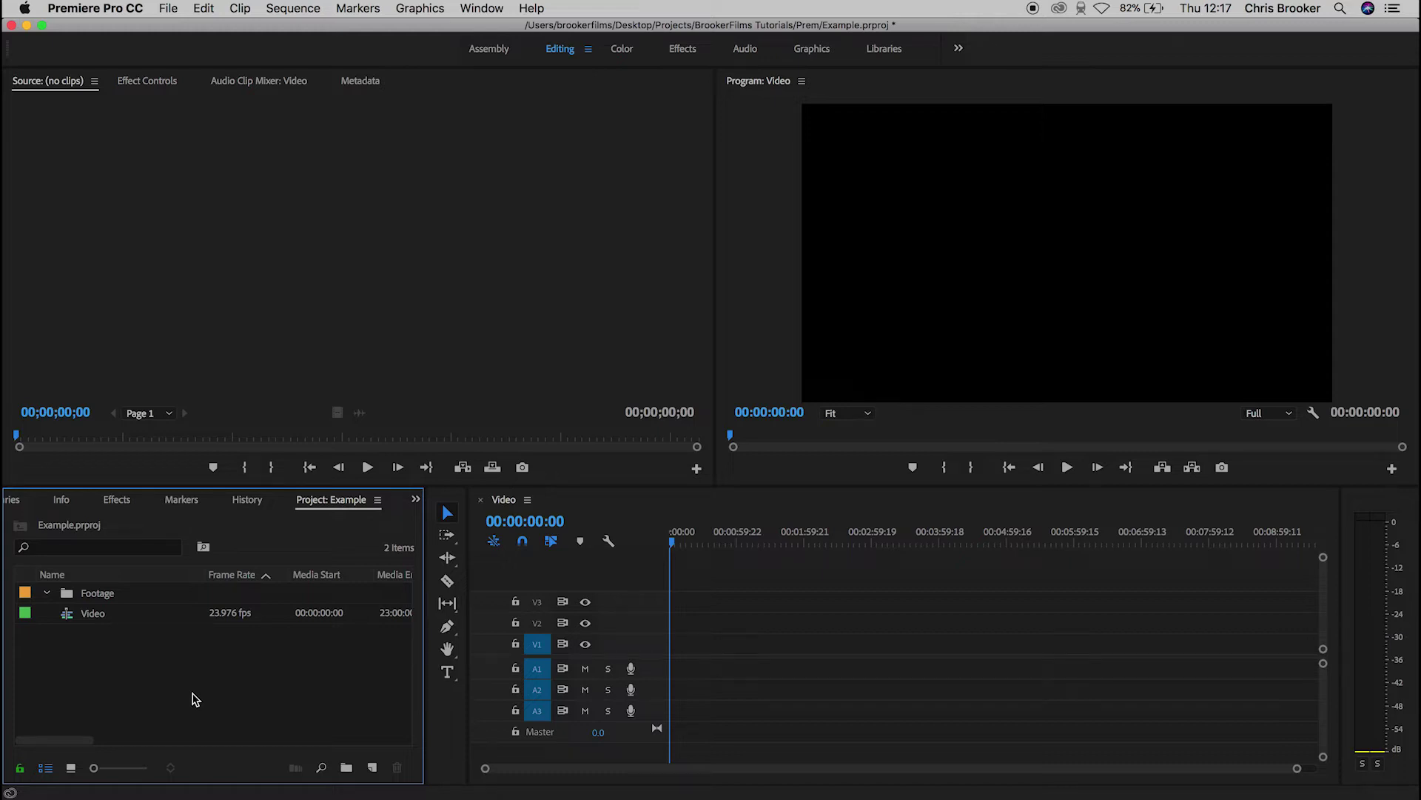
# Import the images _Z4A8318.jpg through _Z4A8327.jpg from the London folder on the Desktop into the Footage bin.
pyautogui.click(64, 595)
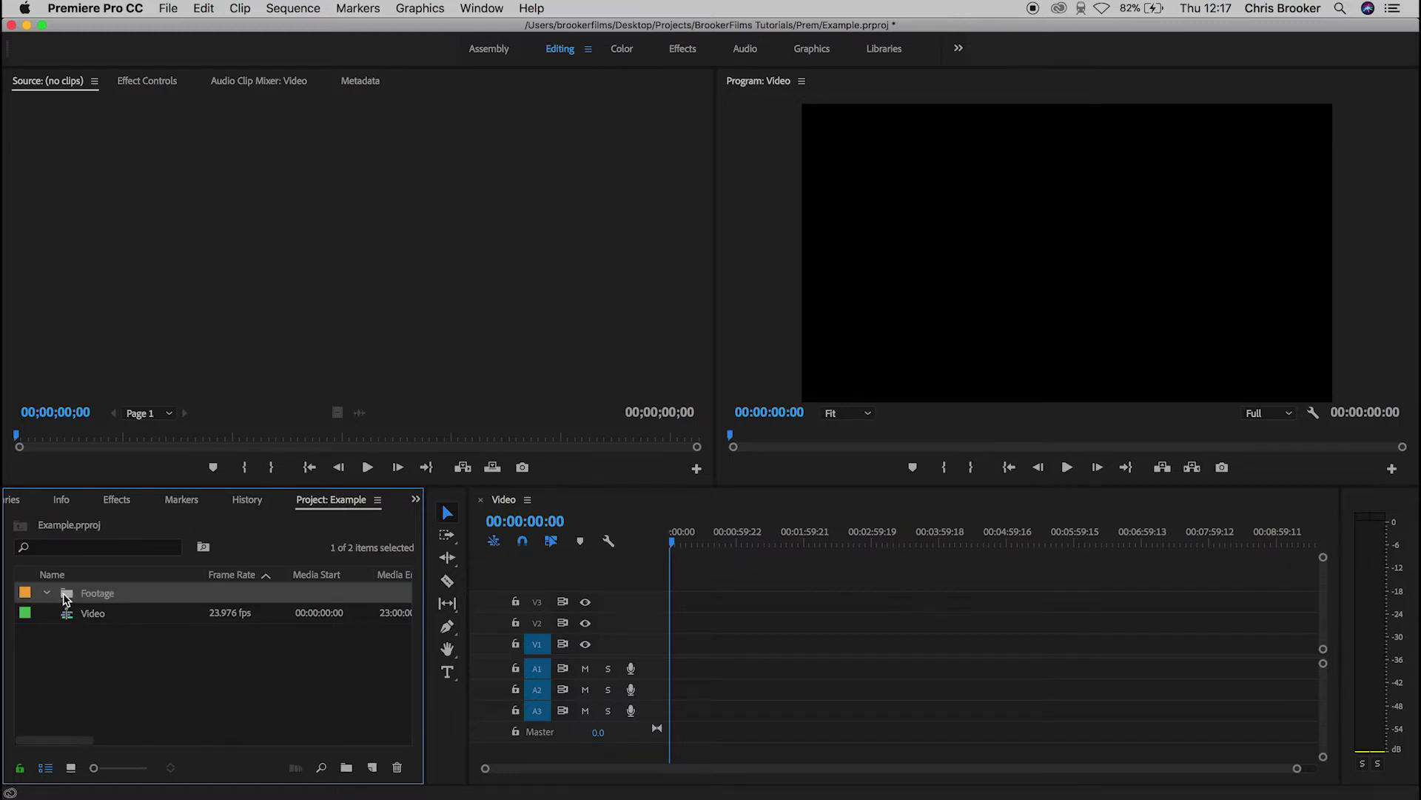
pyautogui.doubleClick(64, 597)
pyautogui.rightClick(156, 672)
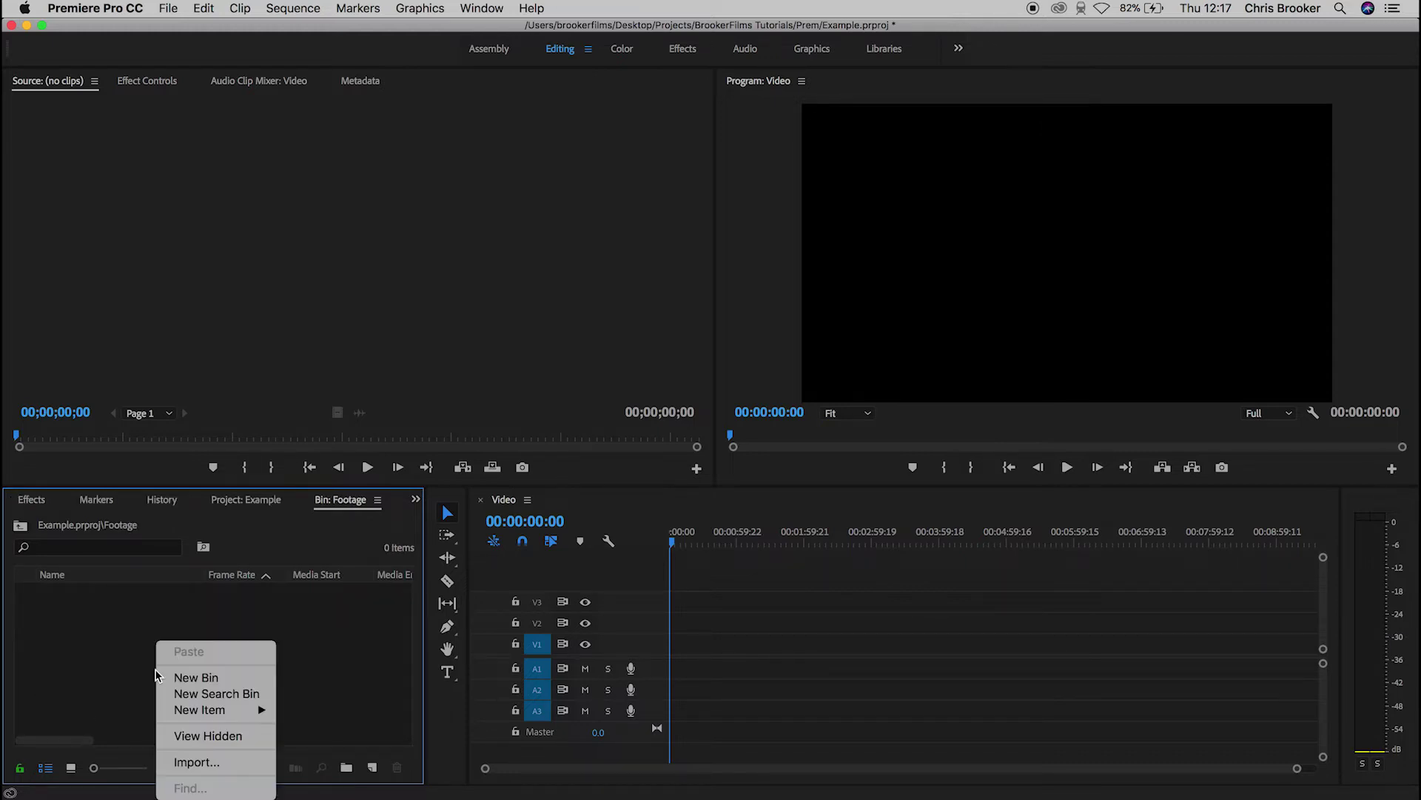
pyautogui.click(235, 766)
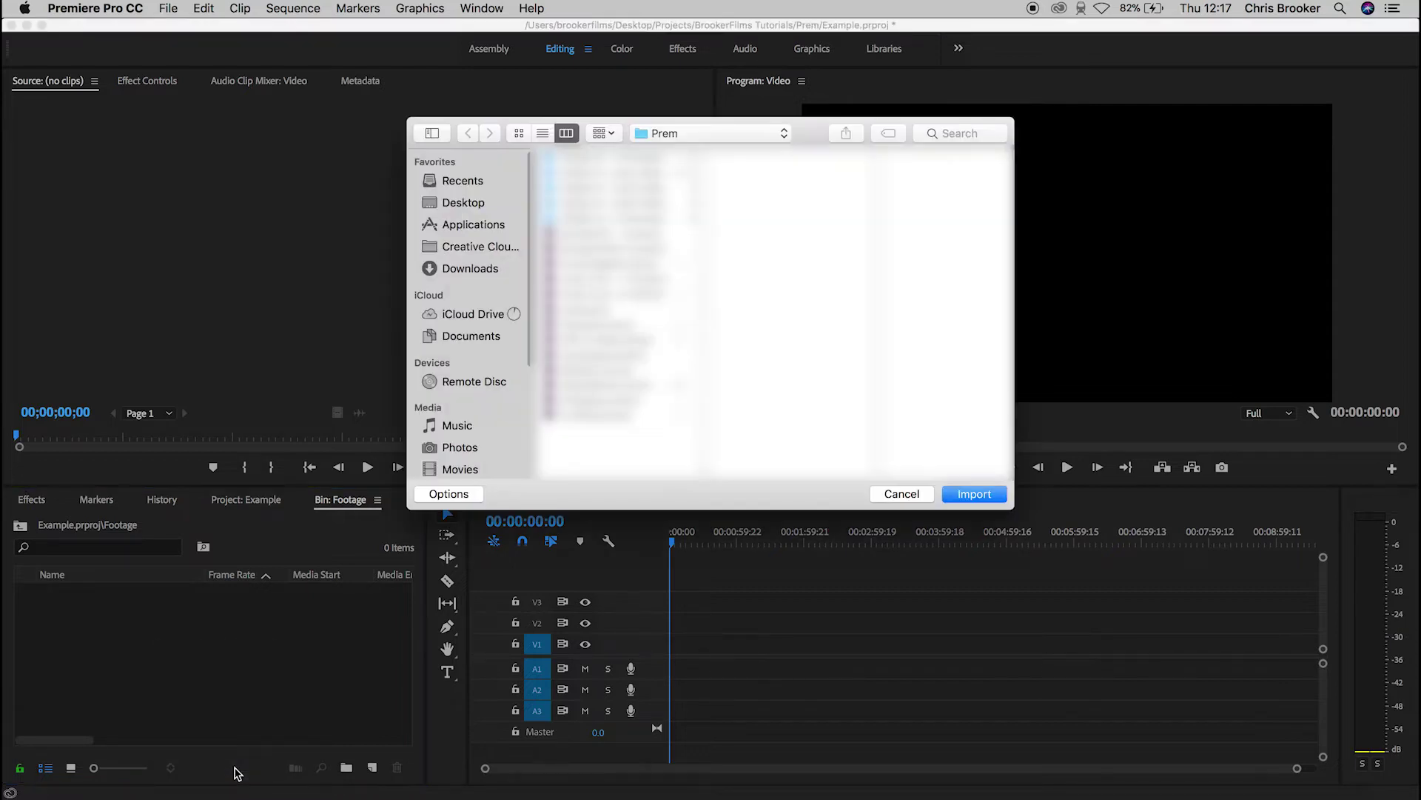
pyautogui.click(460, 203)
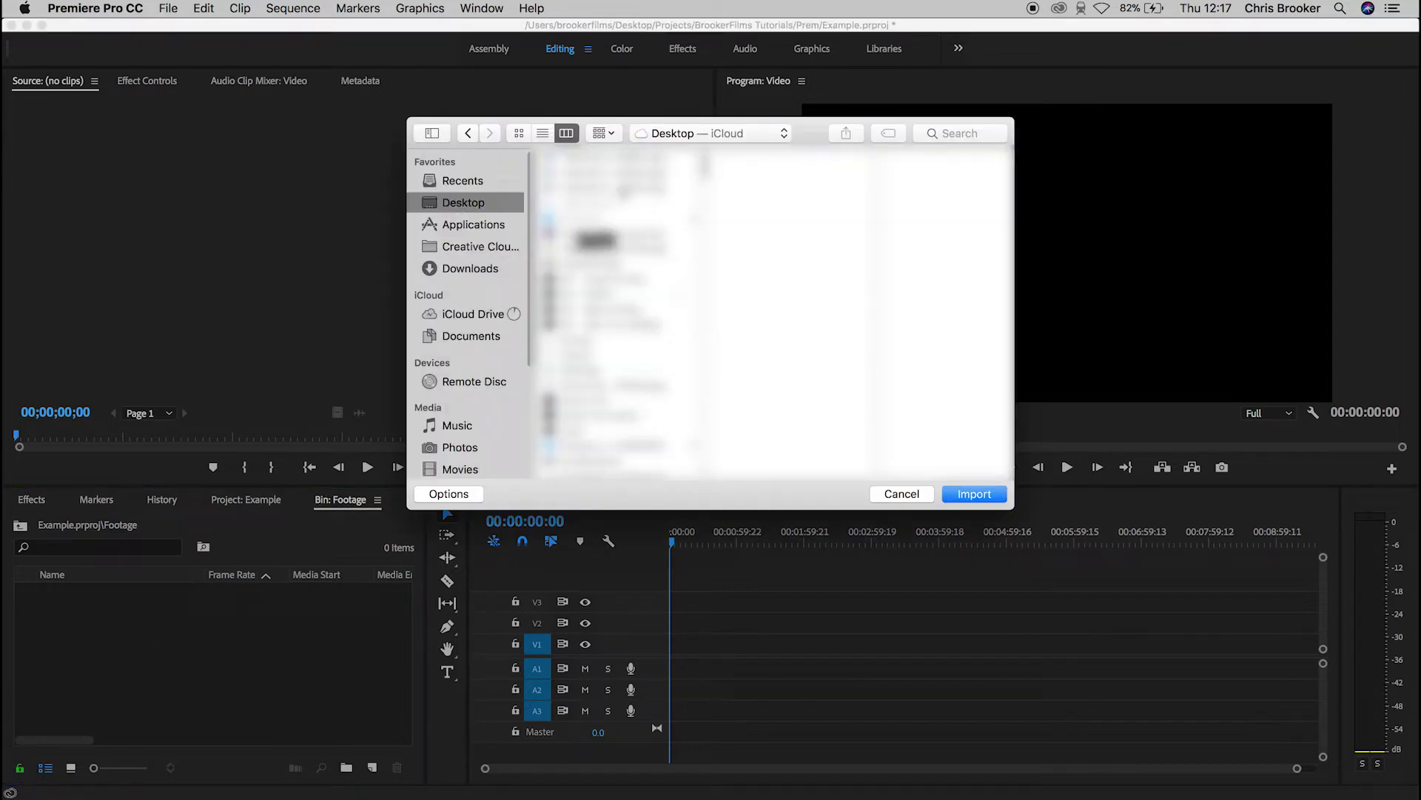
pyautogui.click(952, 133)
pyautogui.write('lon')
pyautogui.click(772, 215)
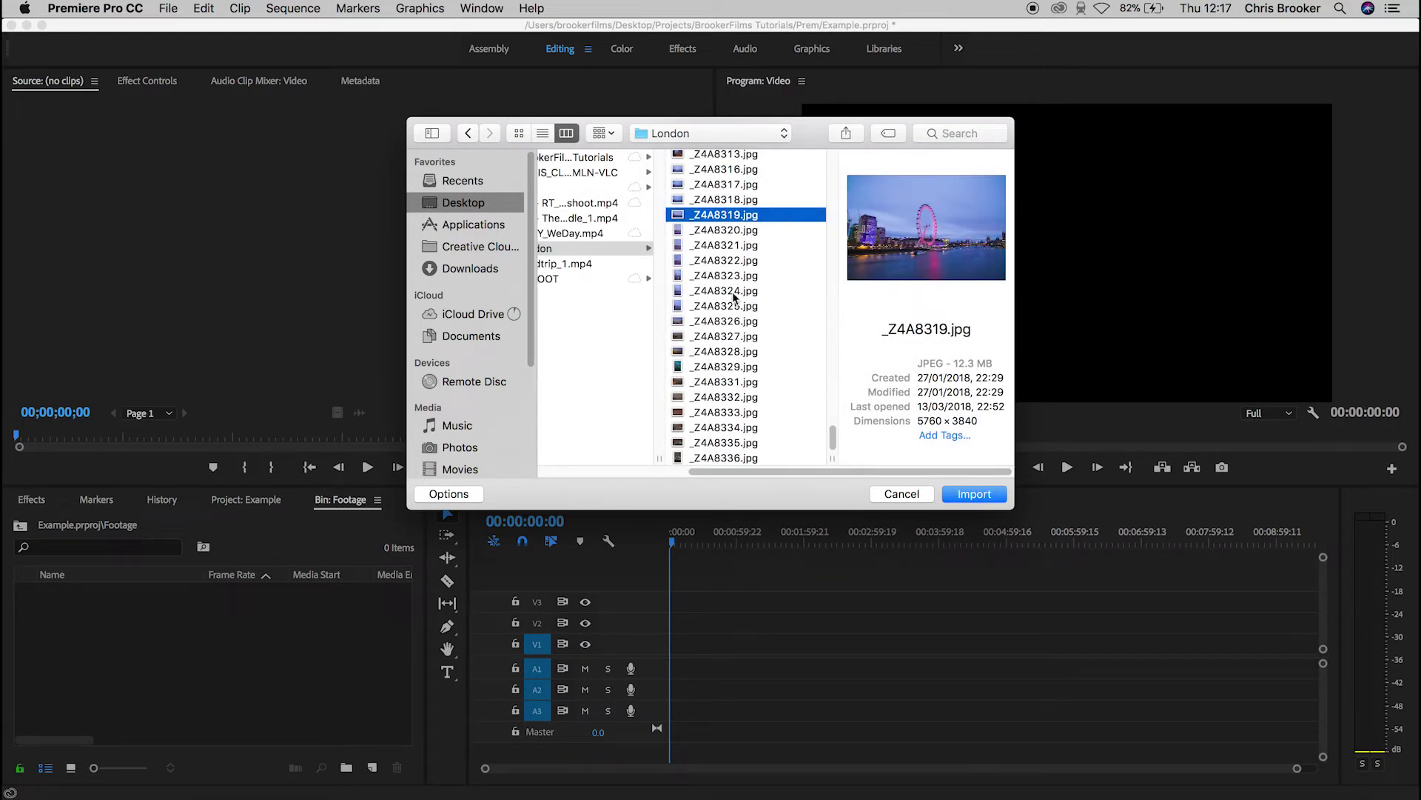
pyautogui.click(743, 198)
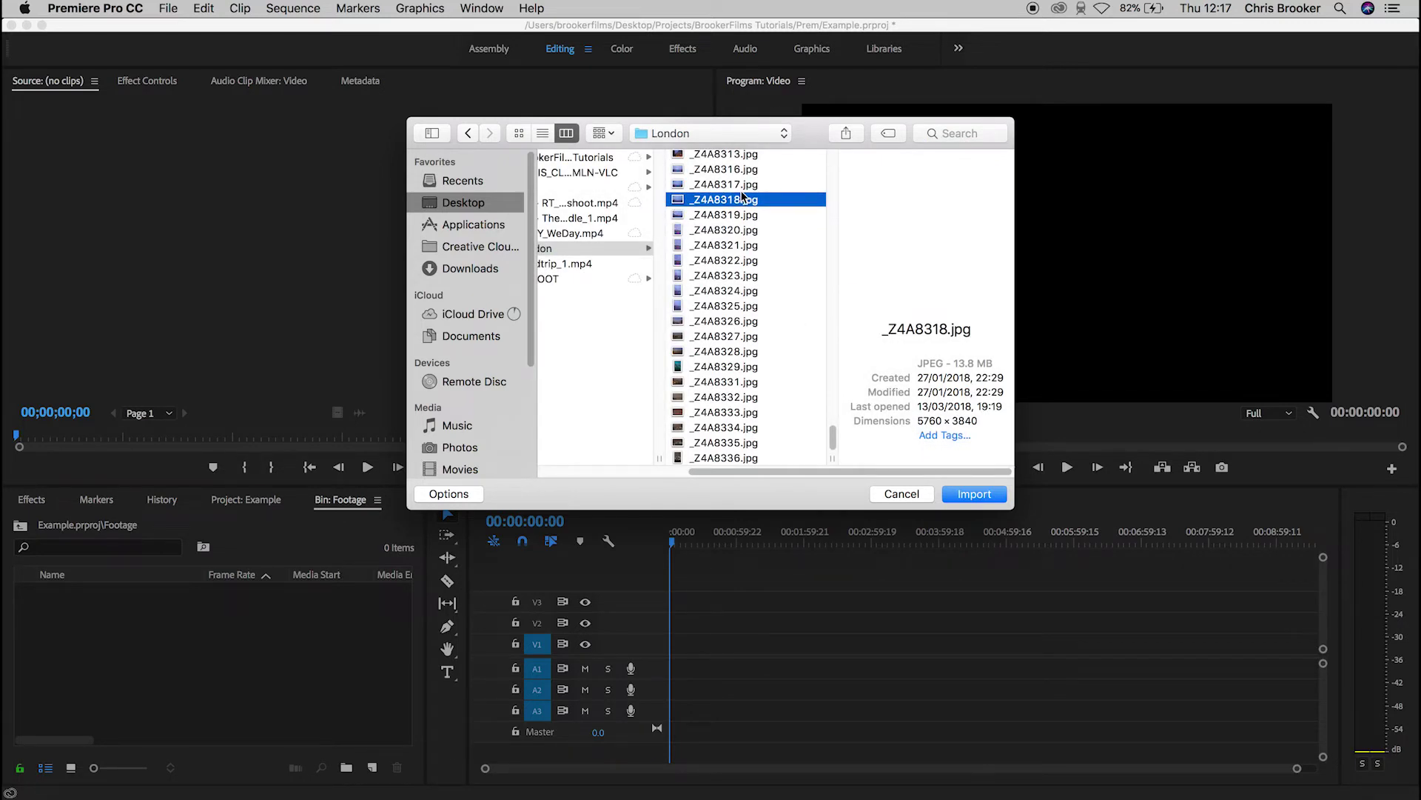
pyautogui.keyDown('shift'); pyautogui.click(743, 338); pyautogui.keyUp('shift')
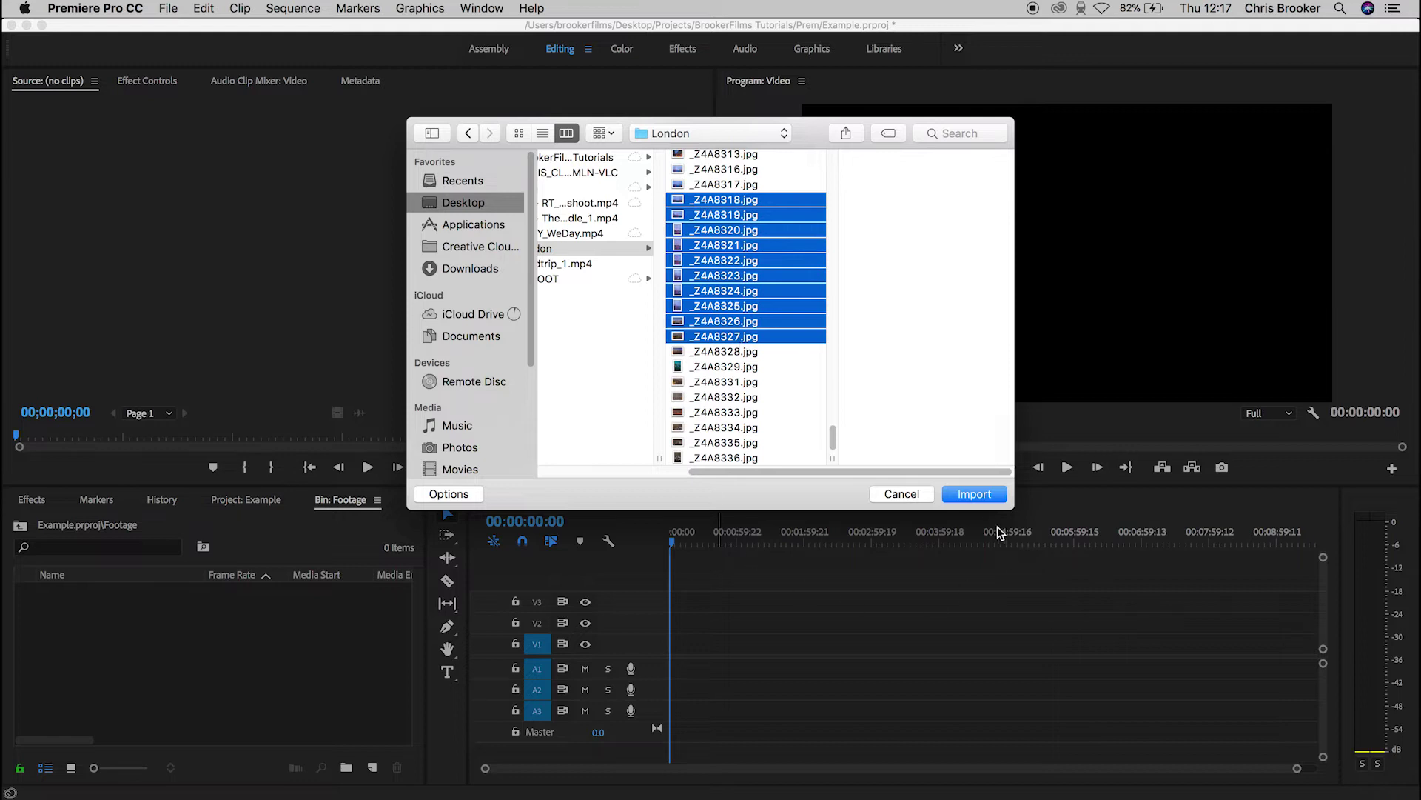
pyautogui.click(979, 504)
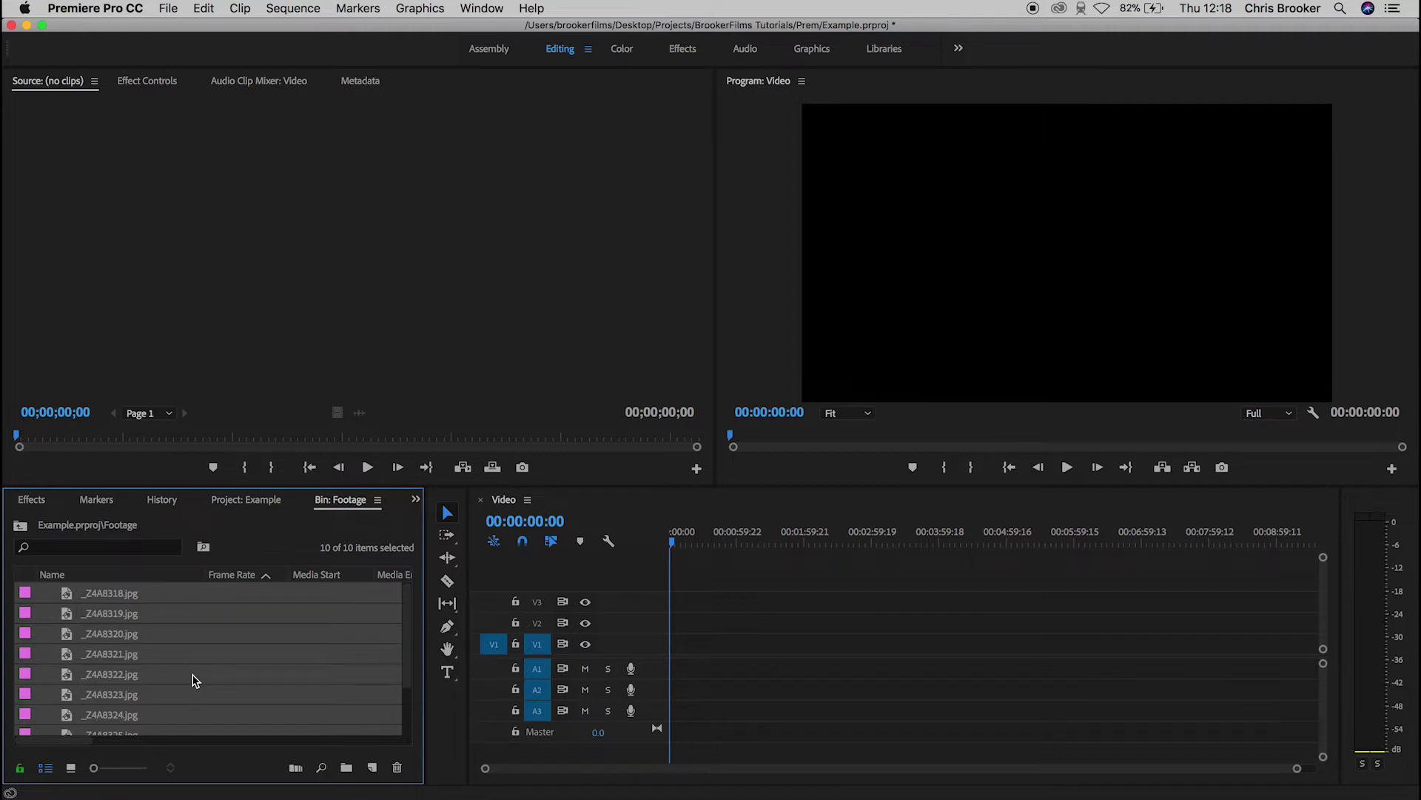
# Place all ten imported images on video track V1 from the start of the Video sequence.
pyautogui.moveTo(112, 620); pyautogui.dragTo(708, 612)
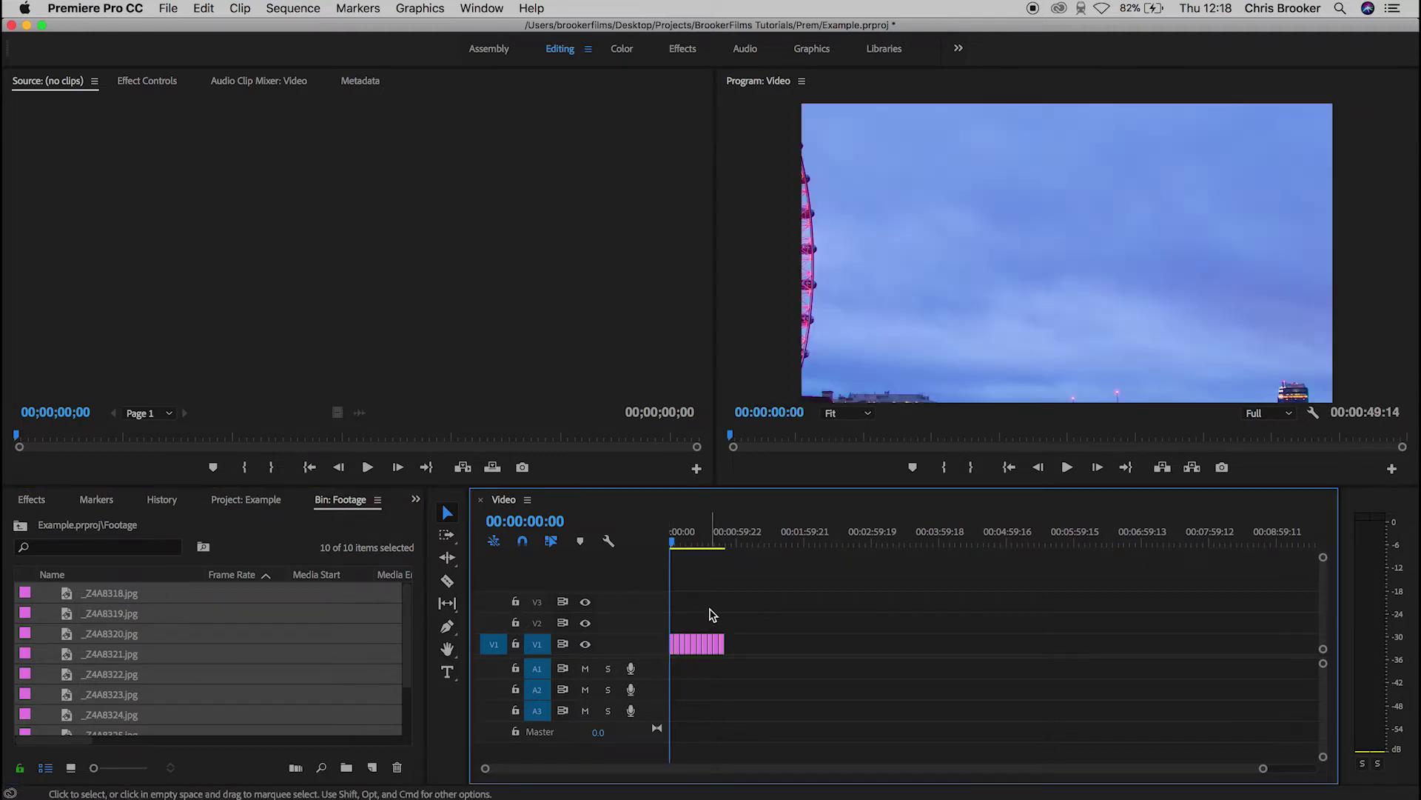
pyautogui.press('=')
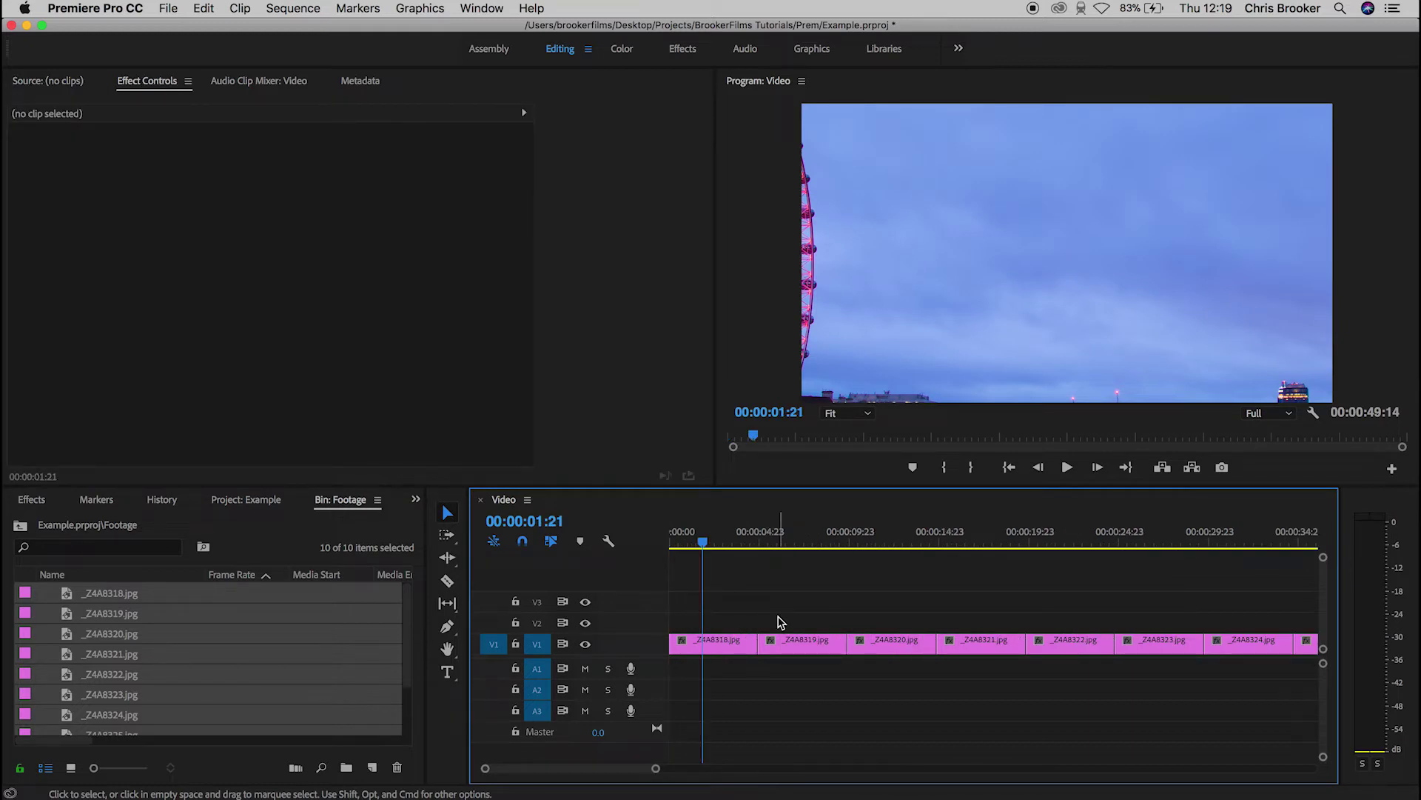
# Set the scale of the first timeline image, _Z4A8318.jpg, to 34 so it fits the frame.
pyautogui.click(720, 642)
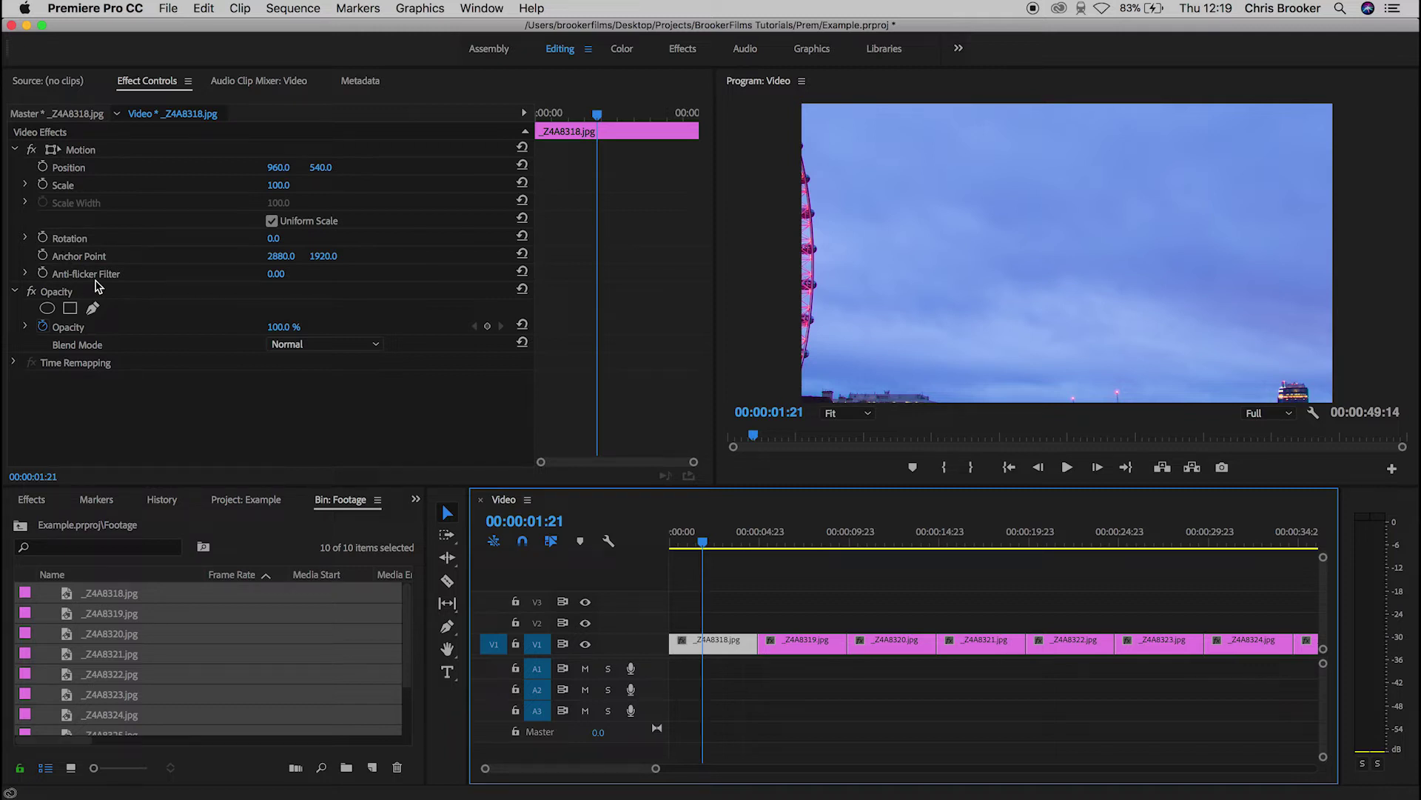
pyautogui.click(282, 186)
pyautogui.moveTo(281, 186)
pyautogui.mouseDown()
pyautogui.moveTo(230, 186)
pyautogui.moveTo(289, 186)
pyautogui.mouseUp()
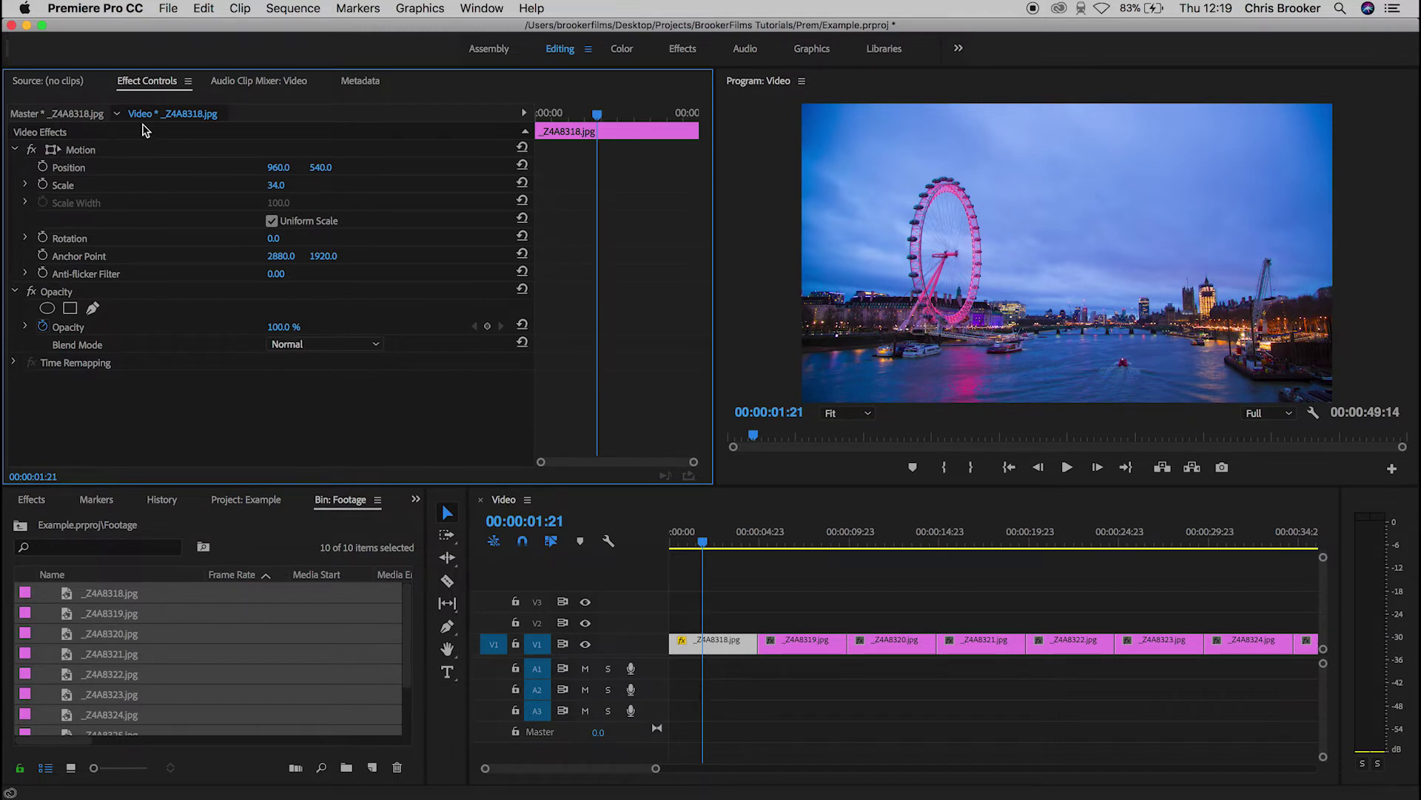
# Keyframe the first image's scale at 34 at 00:00:01:21 and 50 at 00:00:04:07, and play back the zoom.
pyautogui.click(42, 185)
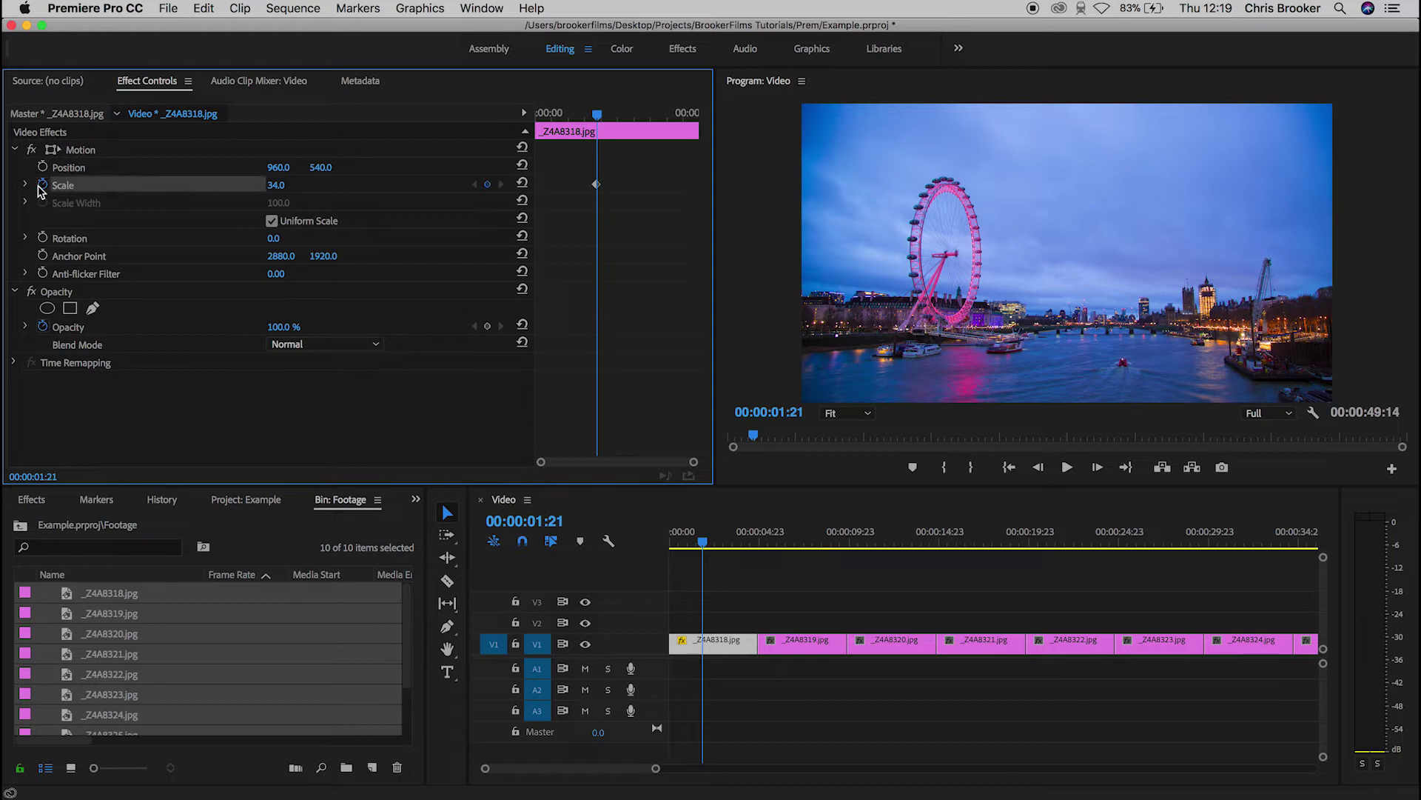
pyautogui.moveTo(607, 115); pyautogui.dragTo(679, 113)
pyautogui.click(288, 184)
pyautogui.write('50')
pyautogui.press('Return')
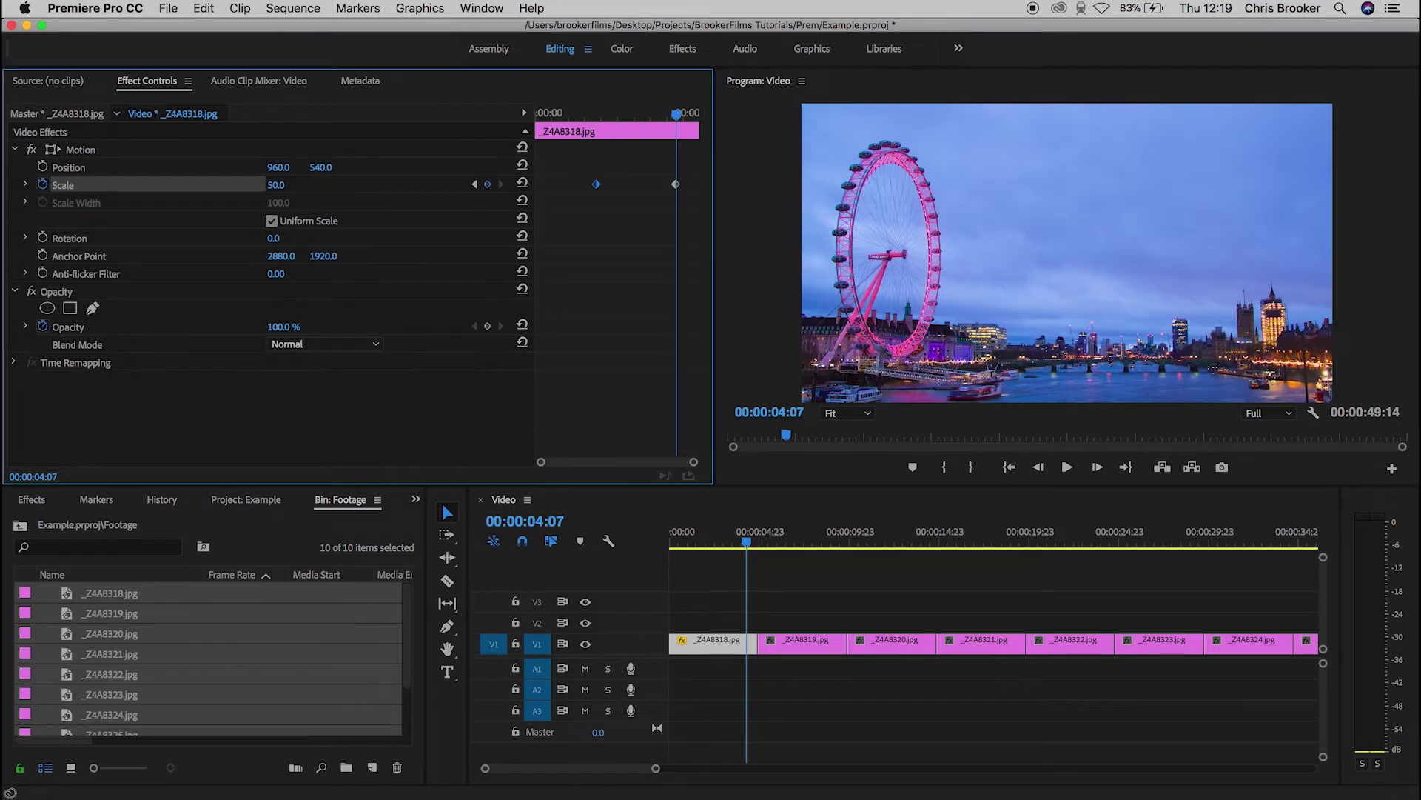
pyautogui.moveTo(661, 110); pyautogui.dragTo(603, 111)
pyautogui.press('space')
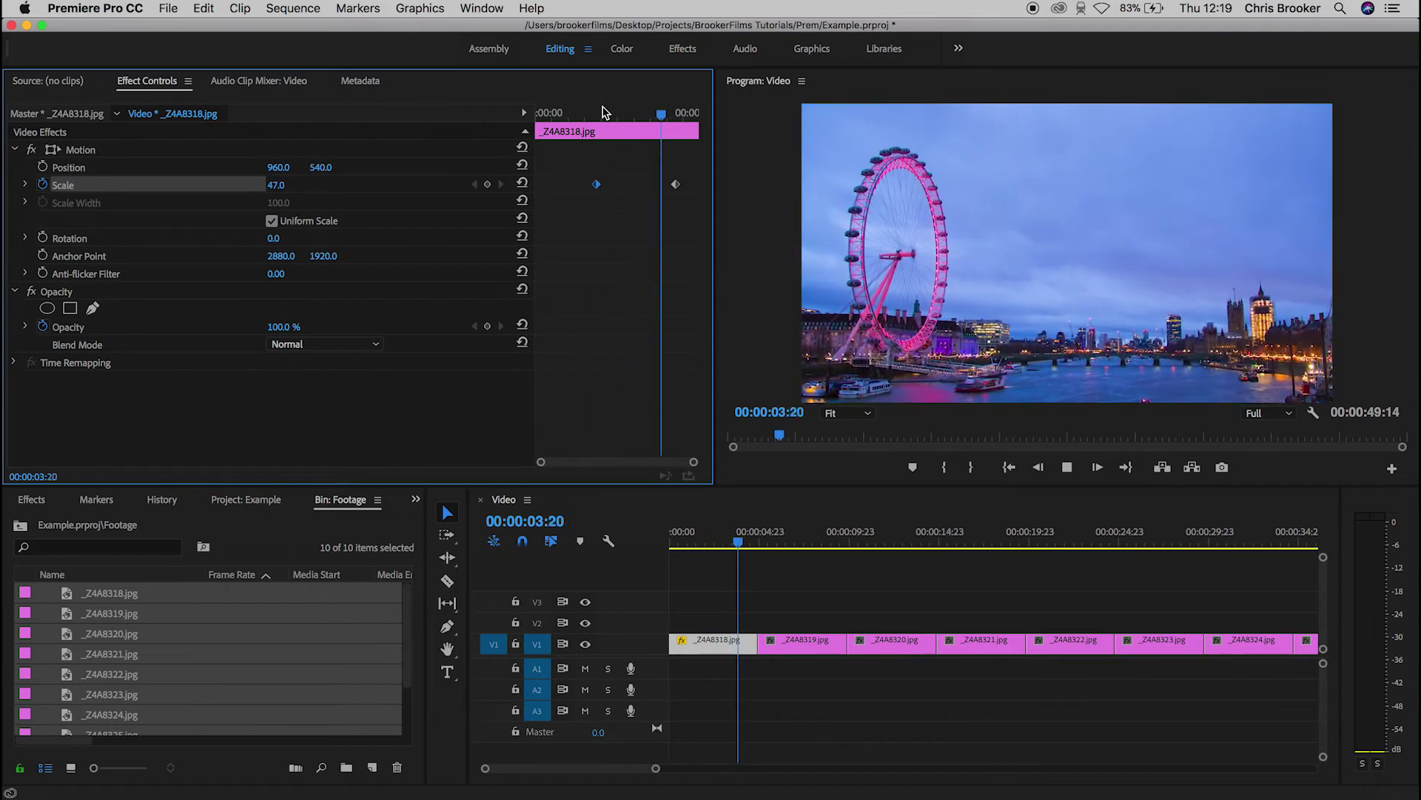
# Stop playback and add a 100% opacity keyframe to the first image, _Z4A8318.jpg, at 00:00:04:10.
pyautogui.press('space')
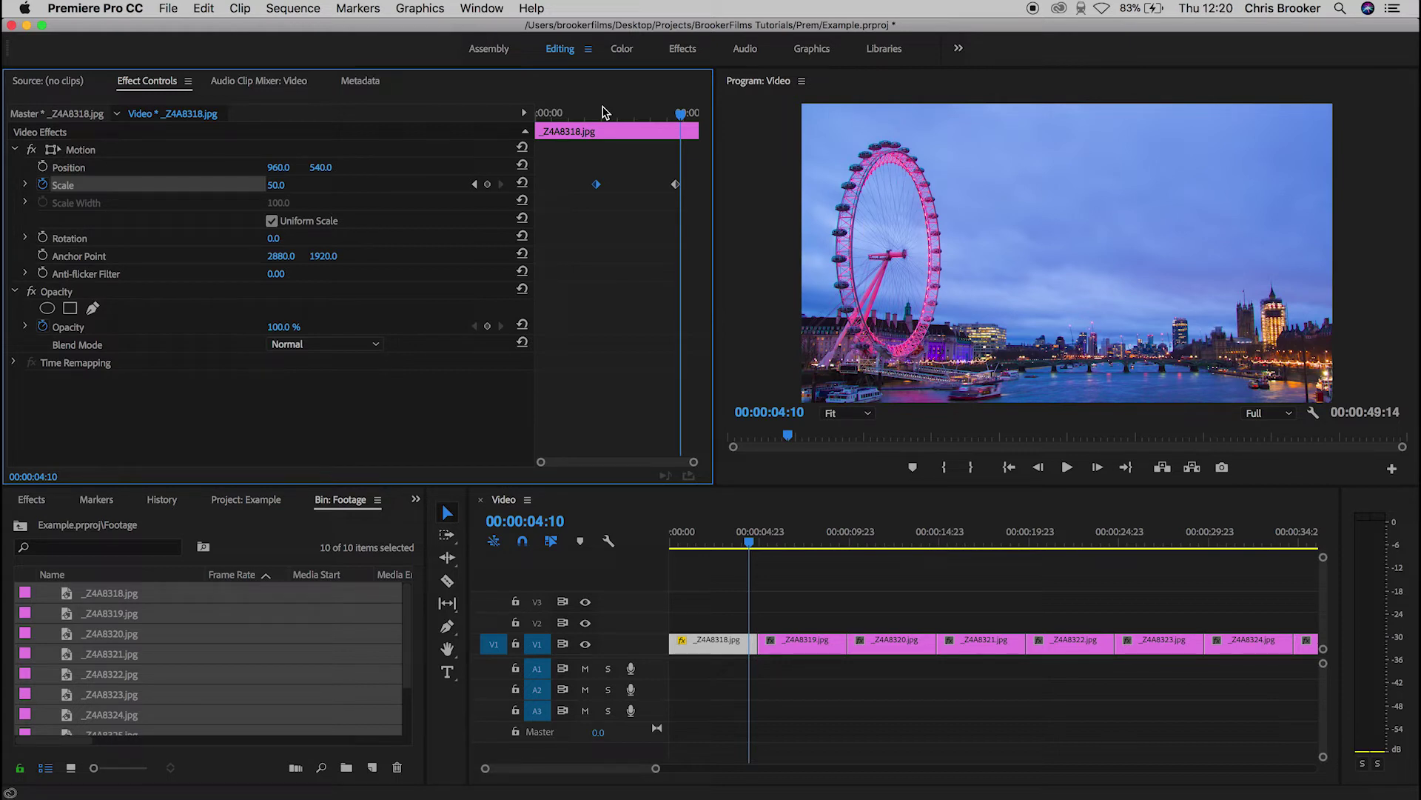
pyautogui.click(292, 327)
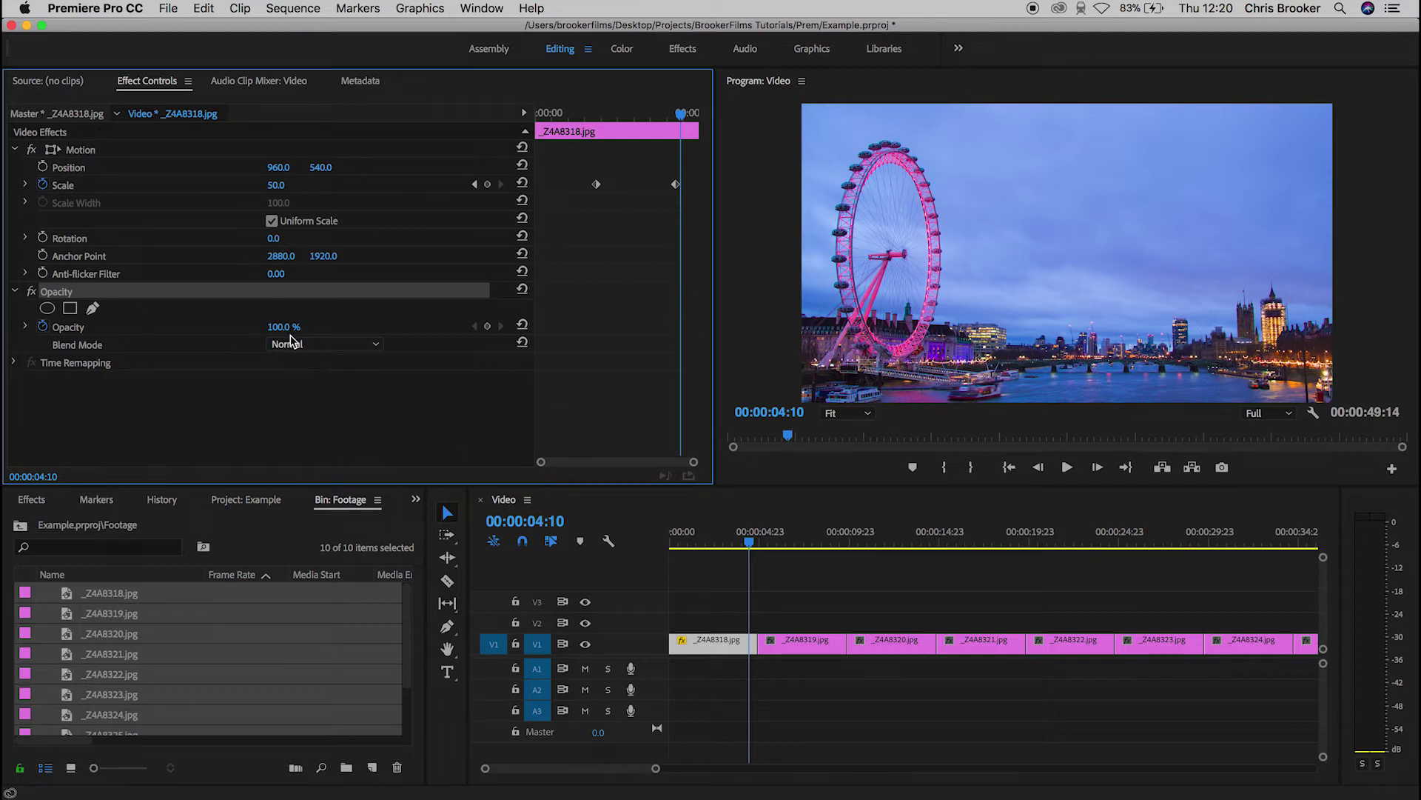
pyautogui.moveTo(280, 334)
pyautogui.mouseDown()
pyautogui.moveTo(206, 334)
pyautogui.moveTo(281, 334)
pyautogui.mouseUp()
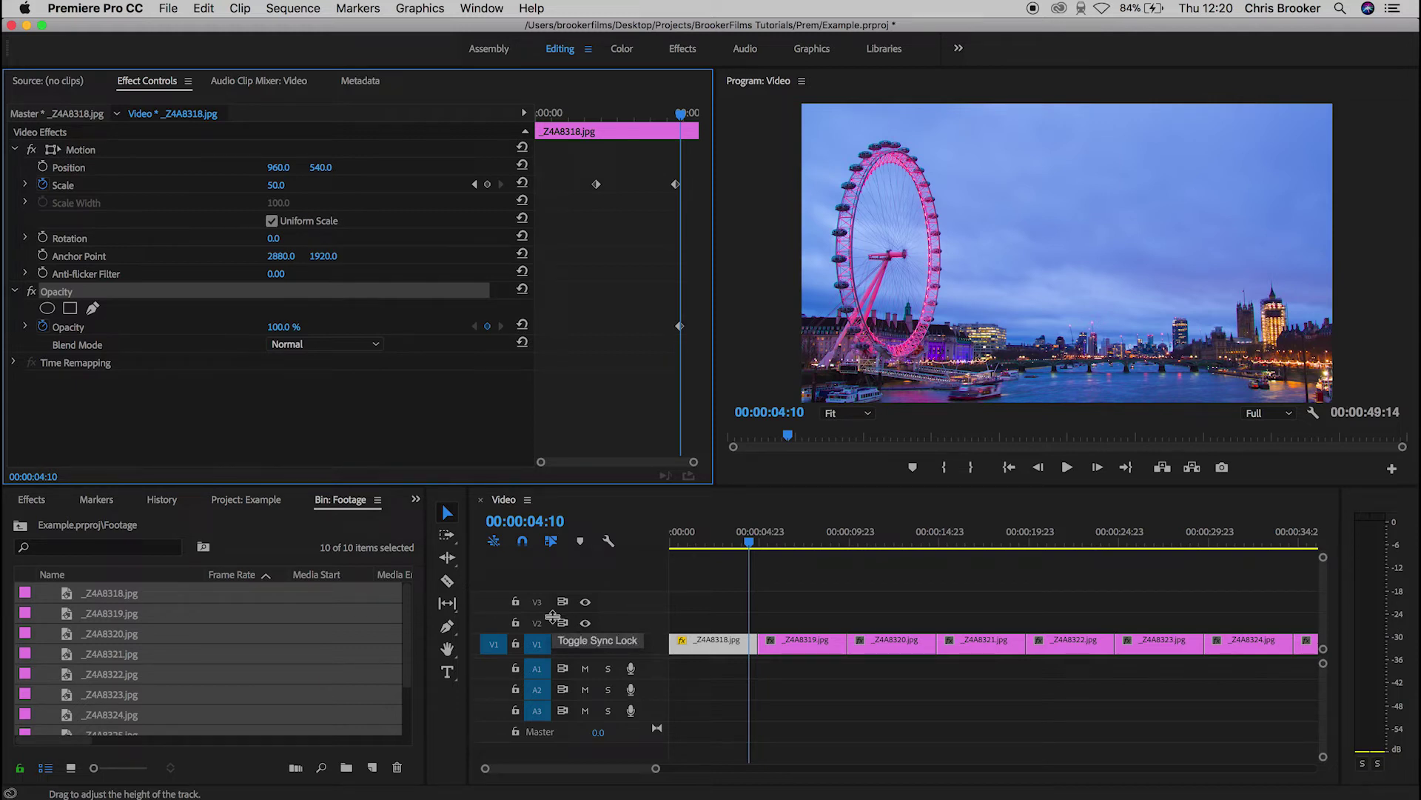
# Move _Z4A8319.jpg to the start of video track V2, directly above _Z4A8318.jpg.
pyautogui.click(794, 656)
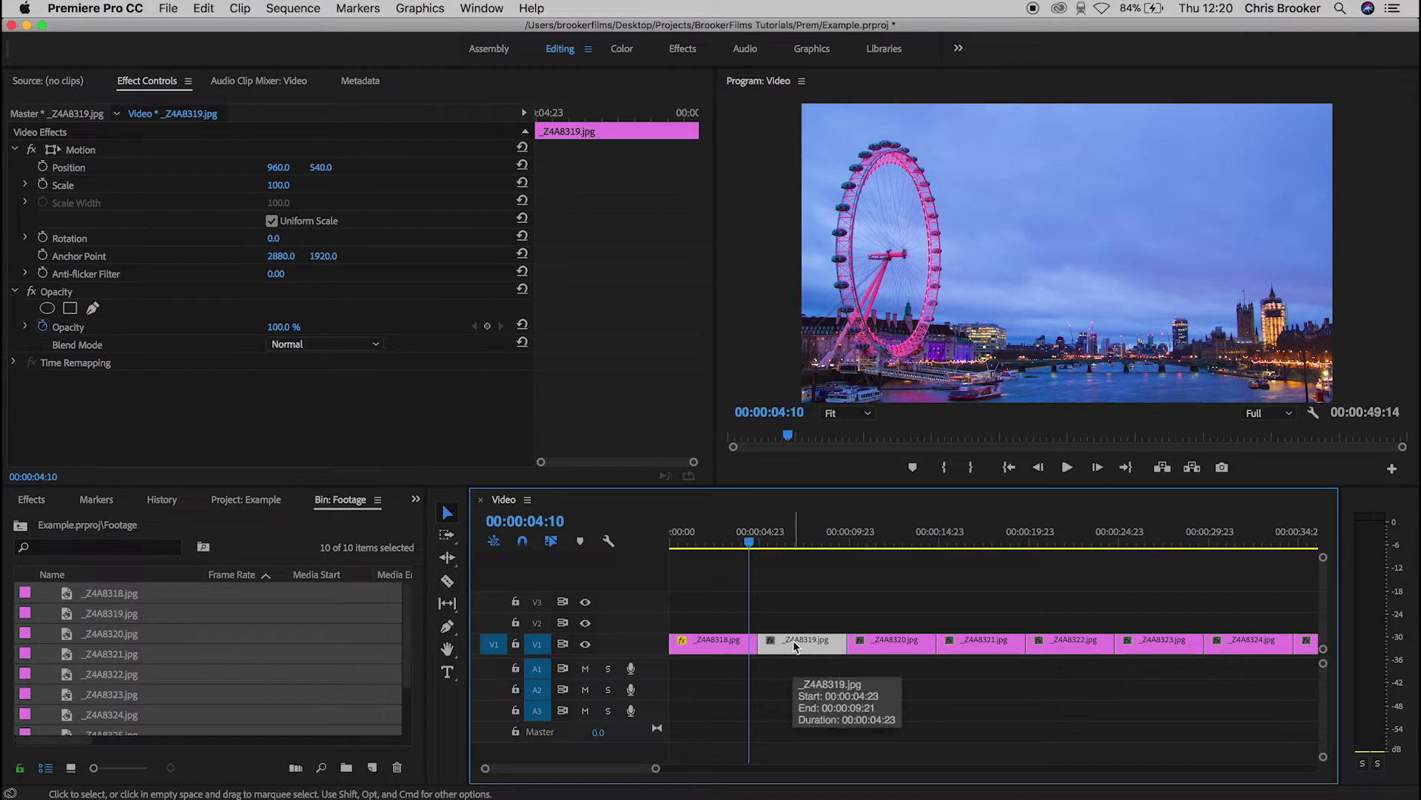
pyautogui.moveTo(793, 639); pyautogui.dragTo(678, 629)
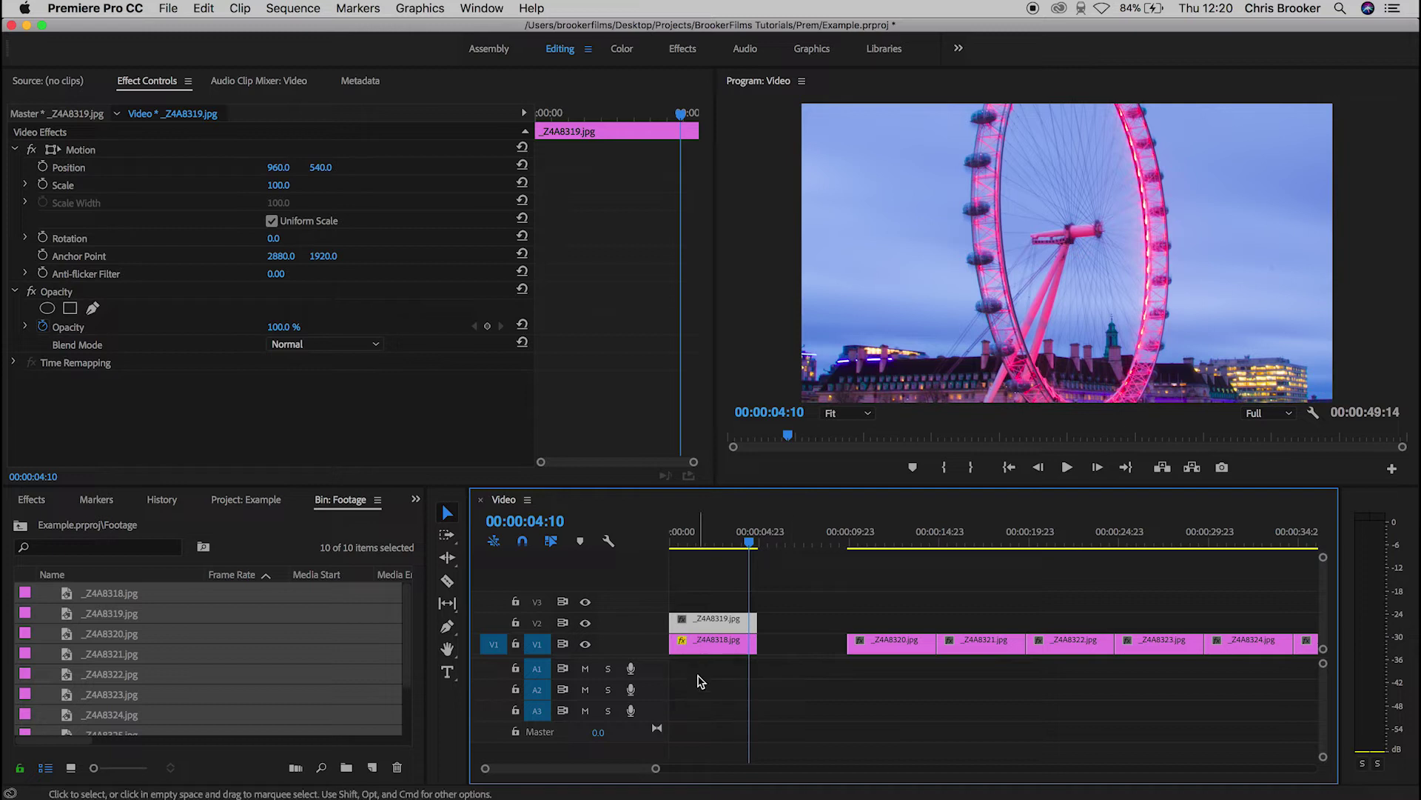
# Stack _Z4A8320.jpg on track V3 and _Z4A8321.jpg on a new track V4 at the start of the sequence.
pyautogui.click(888, 643)
pyautogui.moveTo(859, 641); pyautogui.dragTo(689, 601)
pyautogui.moveTo(950, 641); pyautogui.dragTo(679, 592)
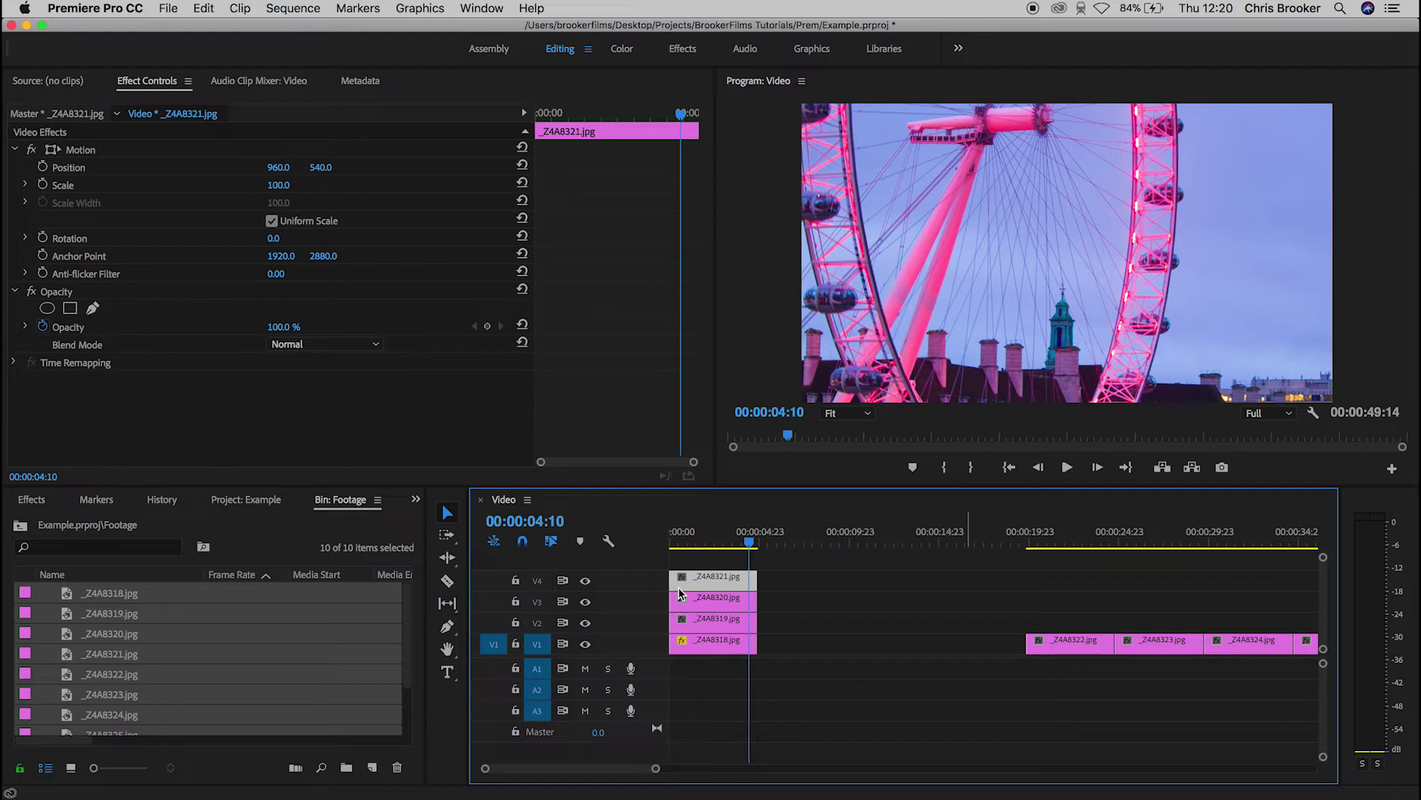
# Move _Z4A8321.jpg and _Z4A8320.jpg back to their original places on track V1, just before _Z4A8322.jpg.
pyautogui.moveTo(679, 591); pyautogui.dragTo(946, 641)
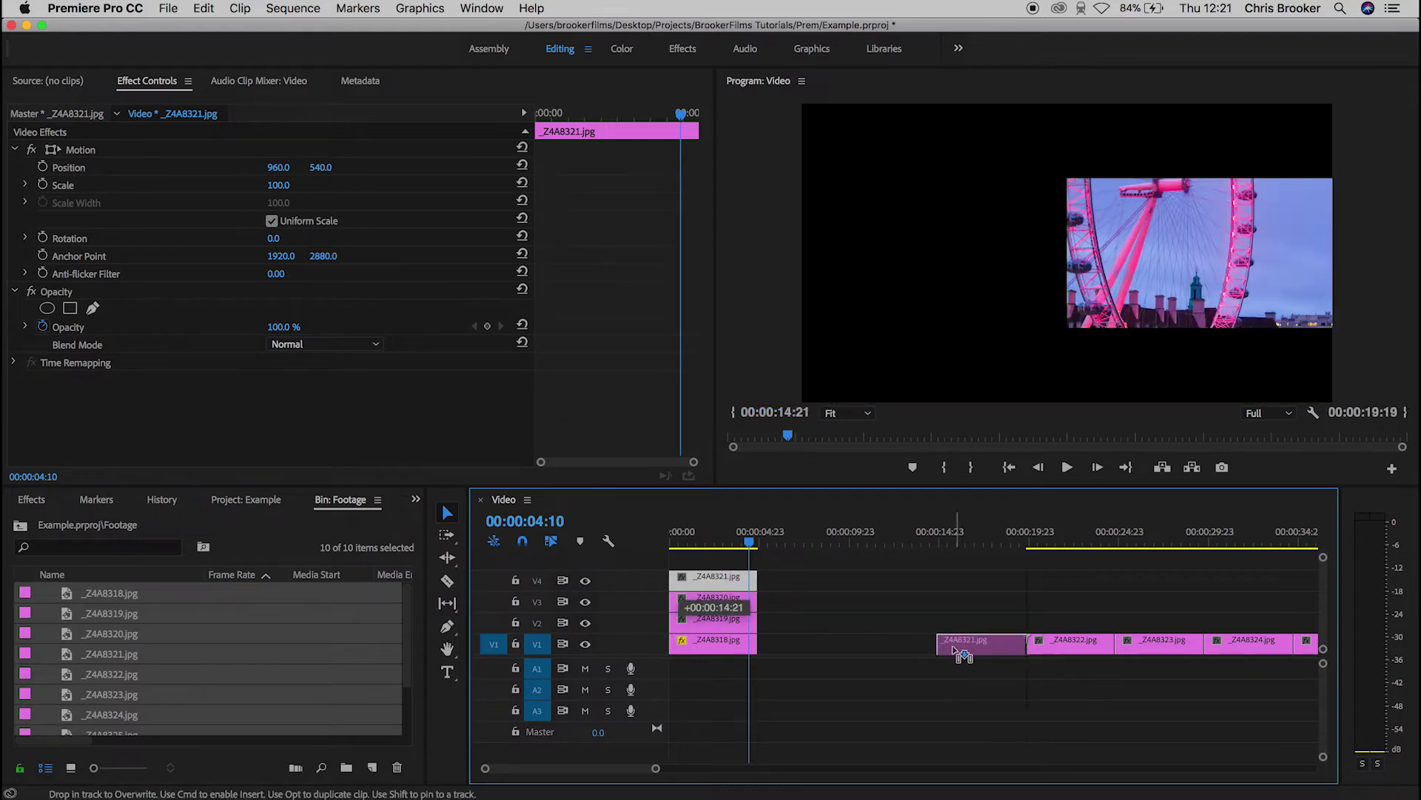
pyautogui.moveTo(714, 598); pyautogui.dragTo(888, 652)
pyautogui.click(814, 622)
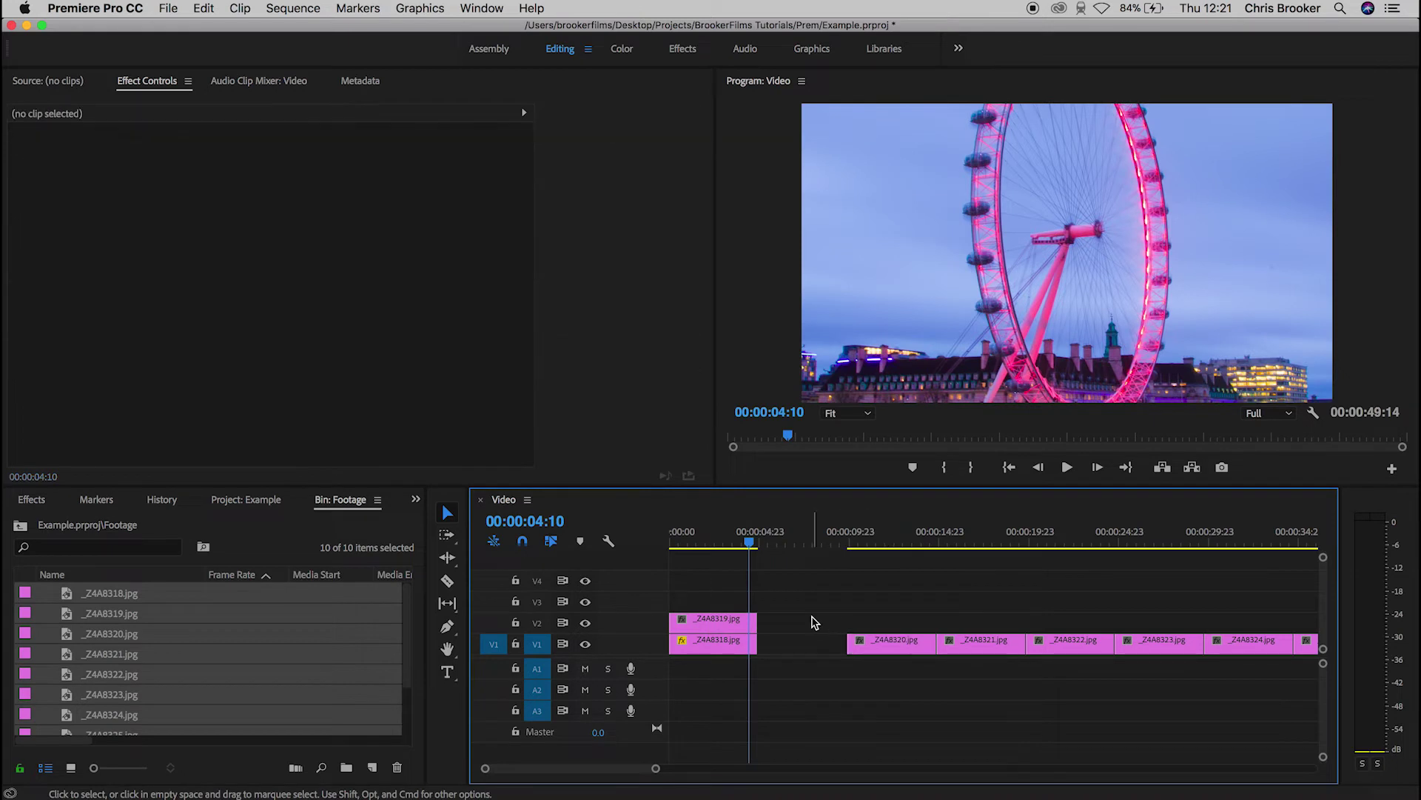
# Set the scale of _Z4A8319.jpg on V2 to 45 and place the playhead at 00:00:02:22.
pyautogui.click(733, 620)
pyautogui.click(275, 200)
pyautogui.moveTo(278, 185); pyautogui.dragTo(238, 184)
pyautogui.click(756, 534)
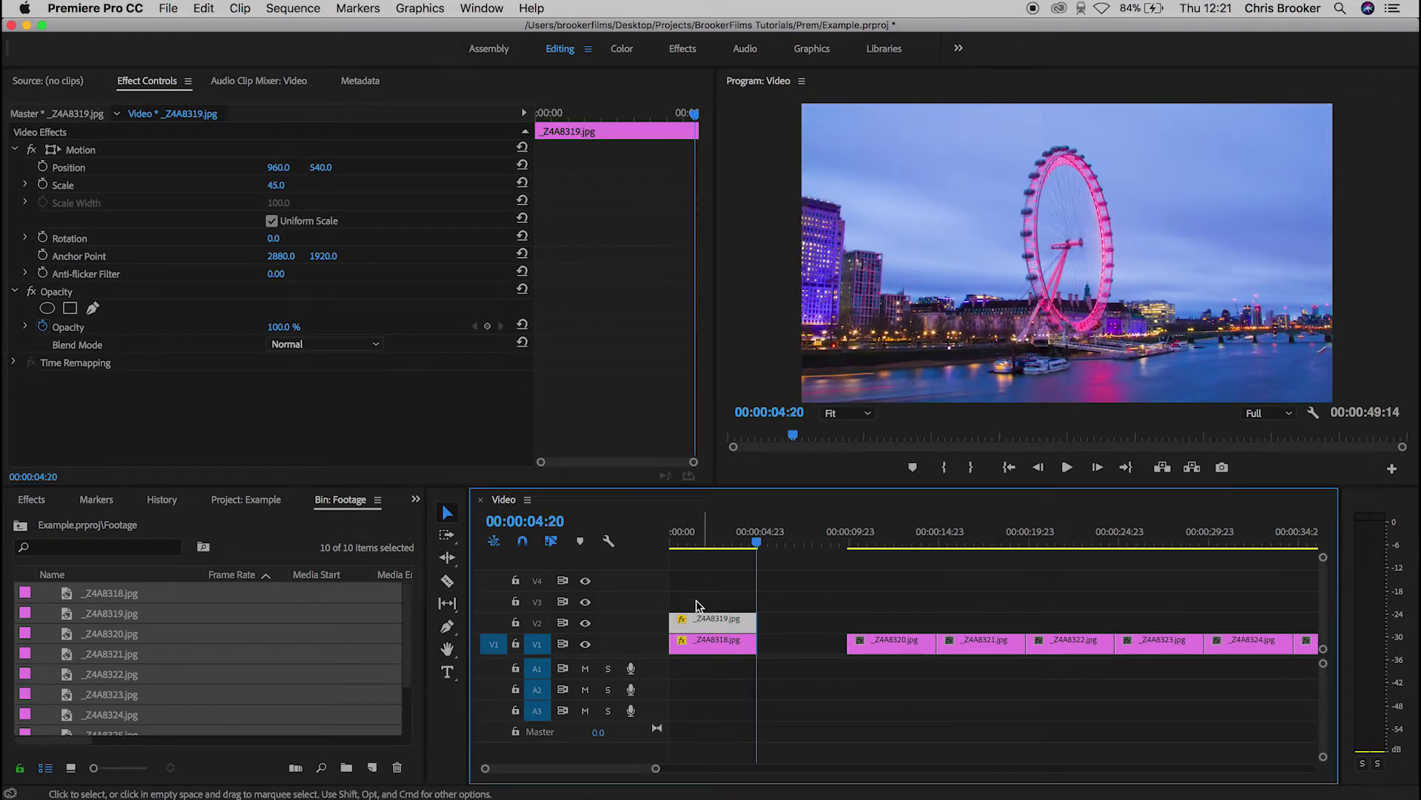
pyautogui.click(722, 535)
pyautogui.click(789, 603)
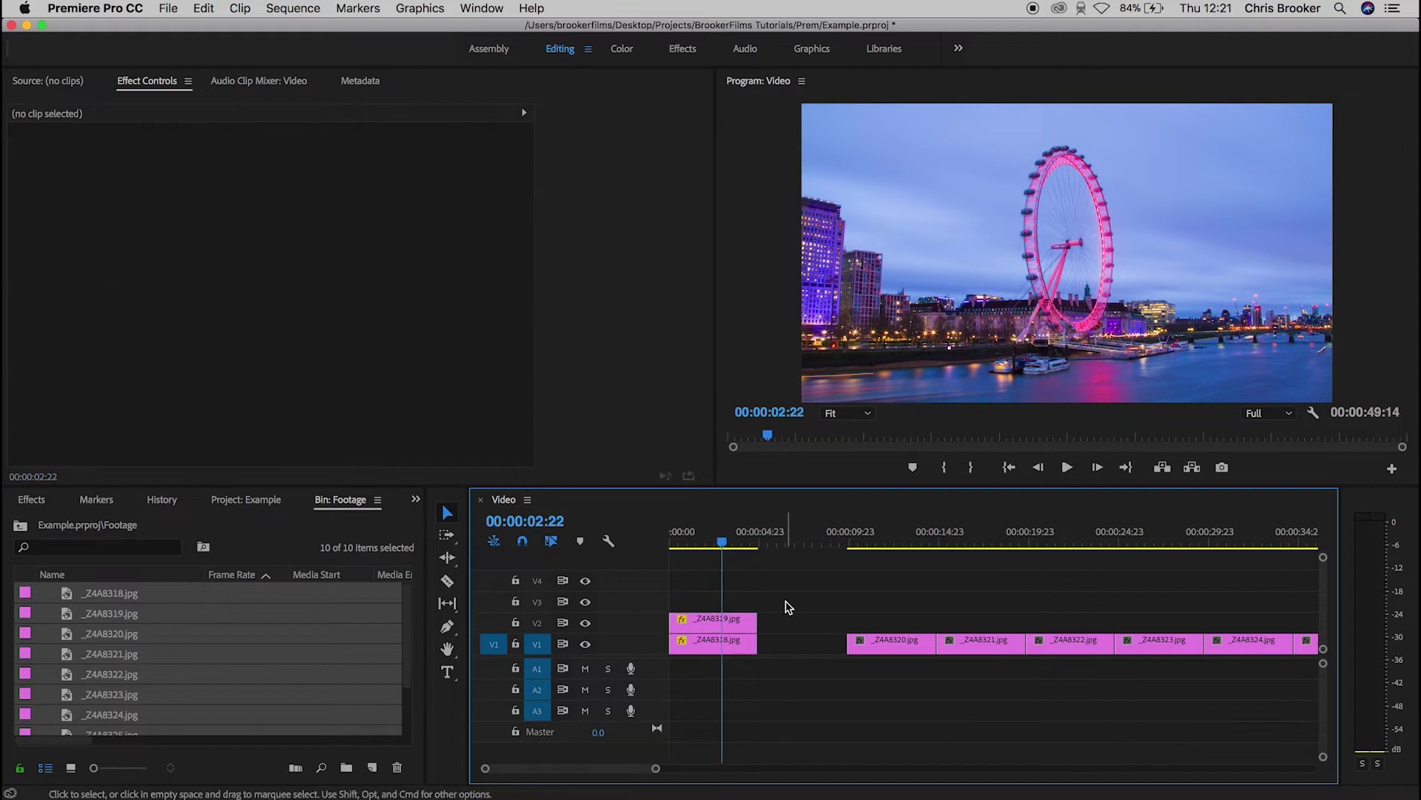
# Keyframe the opacity of _Z4A8319.jpg at 100% at 00:00:01:13 and 0% at 00:00:03:14.
pyautogui.click(731, 628)
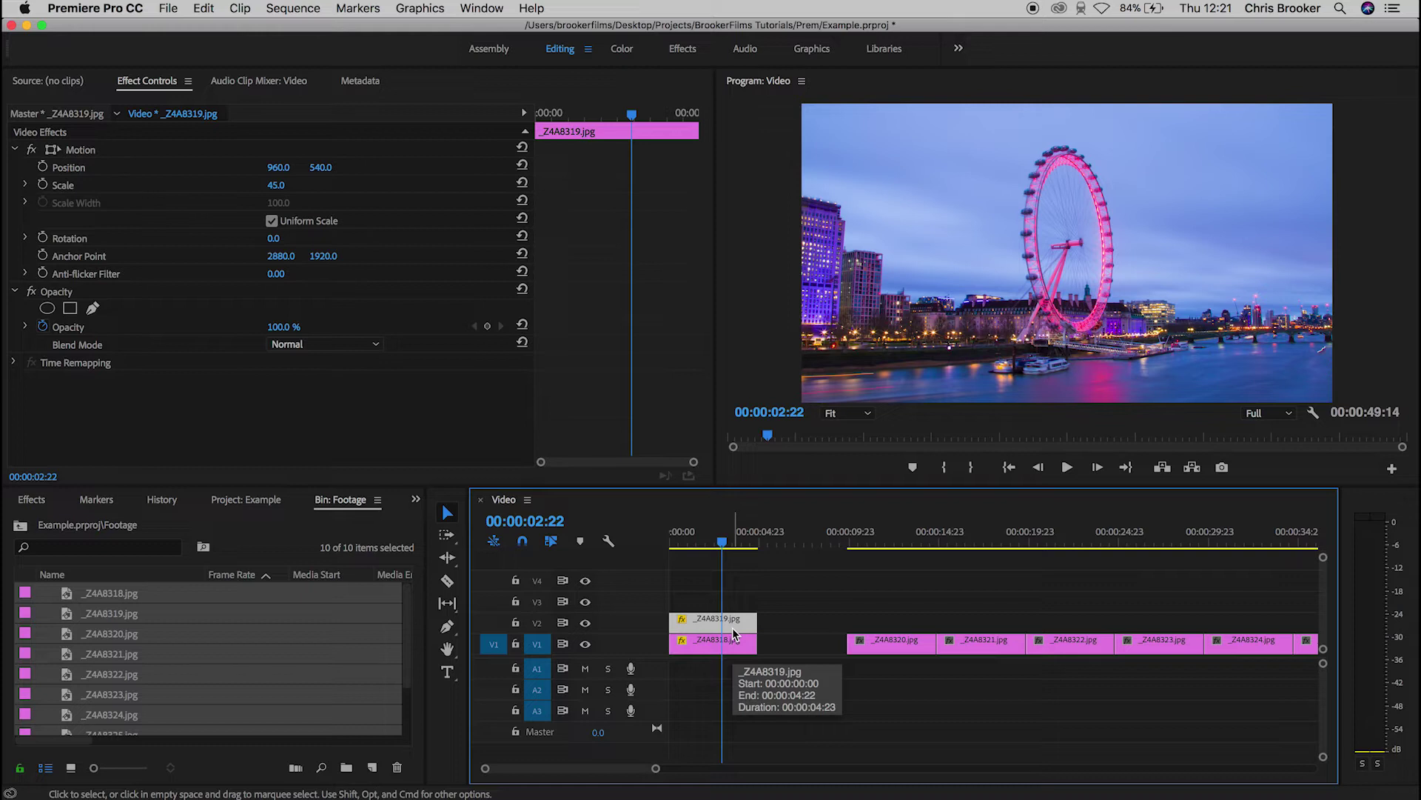
pyautogui.click(760, 599)
pyautogui.click(729, 622)
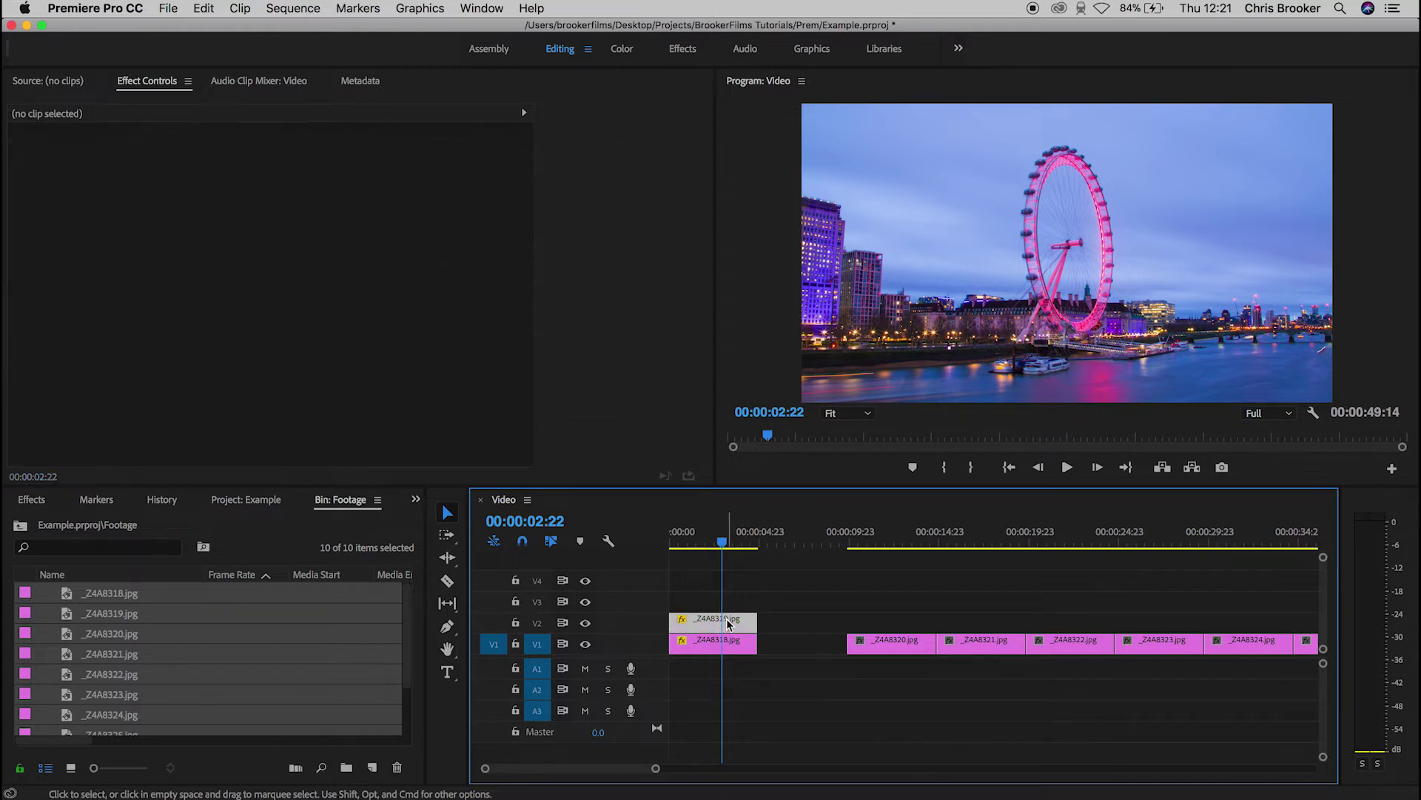
pyautogui.click(292, 331)
pyautogui.moveTo(282, 326)
pyautogui.mouseDown()
pyautogui.moveTo(222, 326)
pyautogui.moveTo(297, 327)
pyautogui.mouseUp()
pyautogui.moveTo(631, 328); pyautogui.dragTo(593, 330)
pyautogui.click(587, 113)
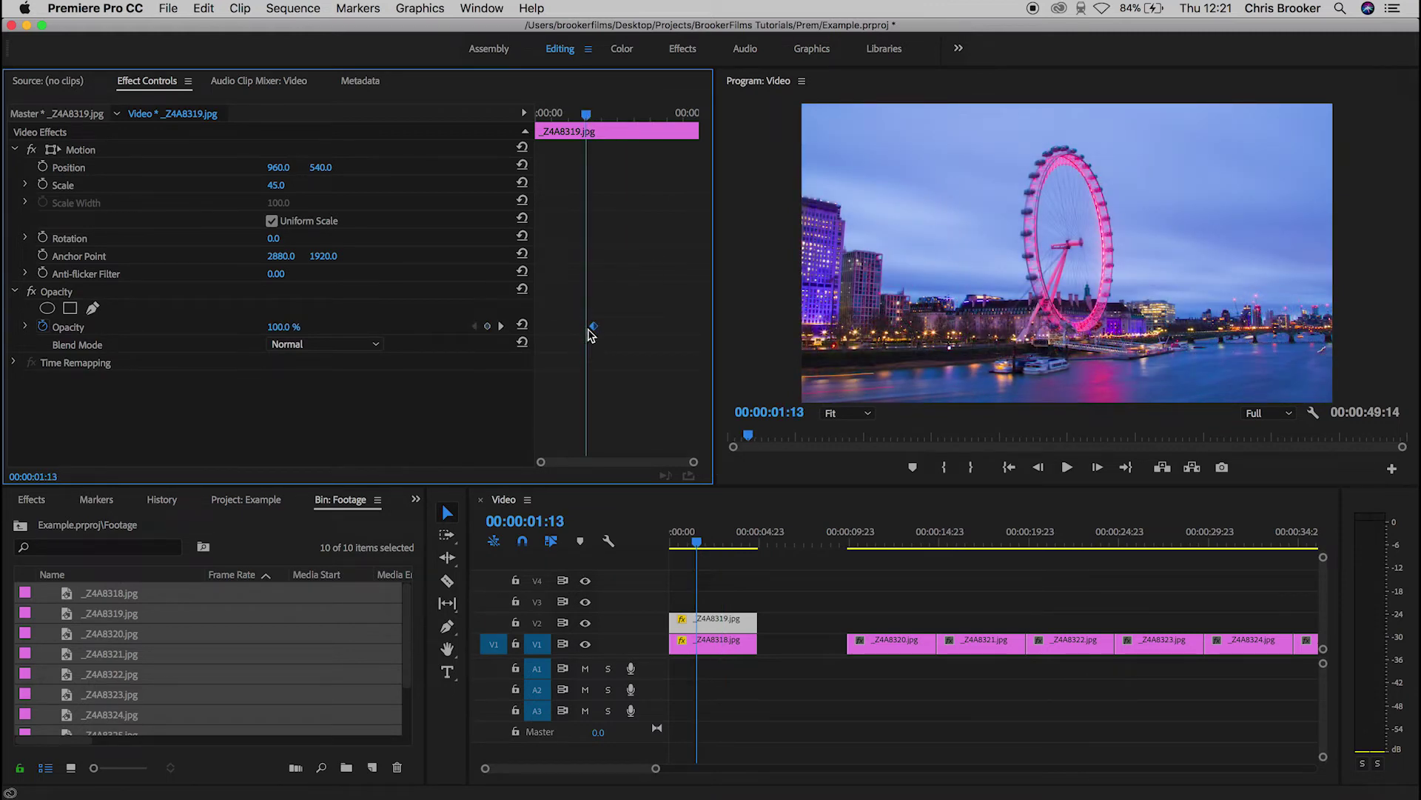
pyautogui.moveTo(594, 327); pyautogui.dragTo(586, 326)
pyautogui.click(655, 115)
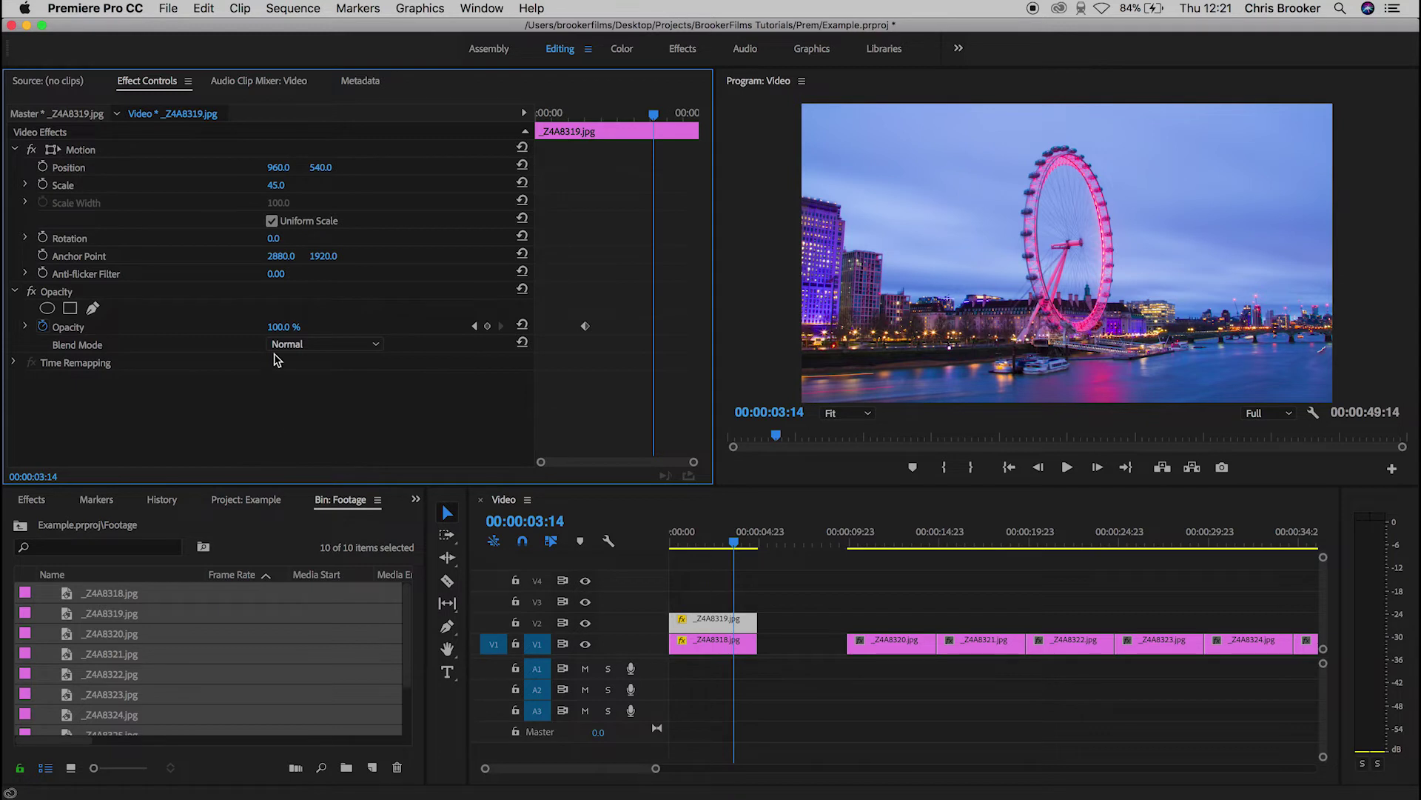
pyautogui.moveTo(286, 327); pyautogui.dragTo(288, 327)
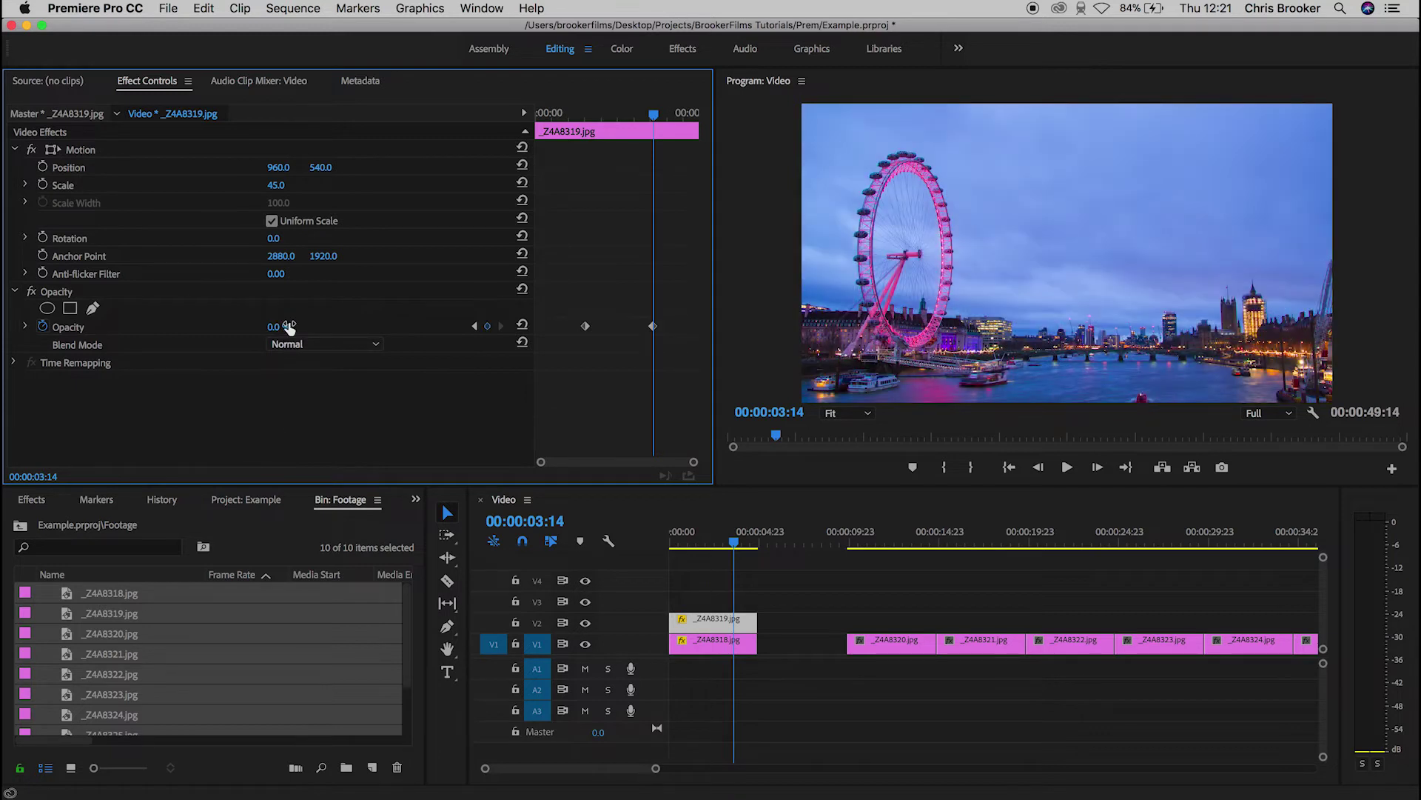
# Play back the opacity fade from _Z4A8319.jpg to _Z4A8318.jpg twice, starting at the first opacity keyframe.
pyautogui.click(586, 116)
pyautogui.press('space')
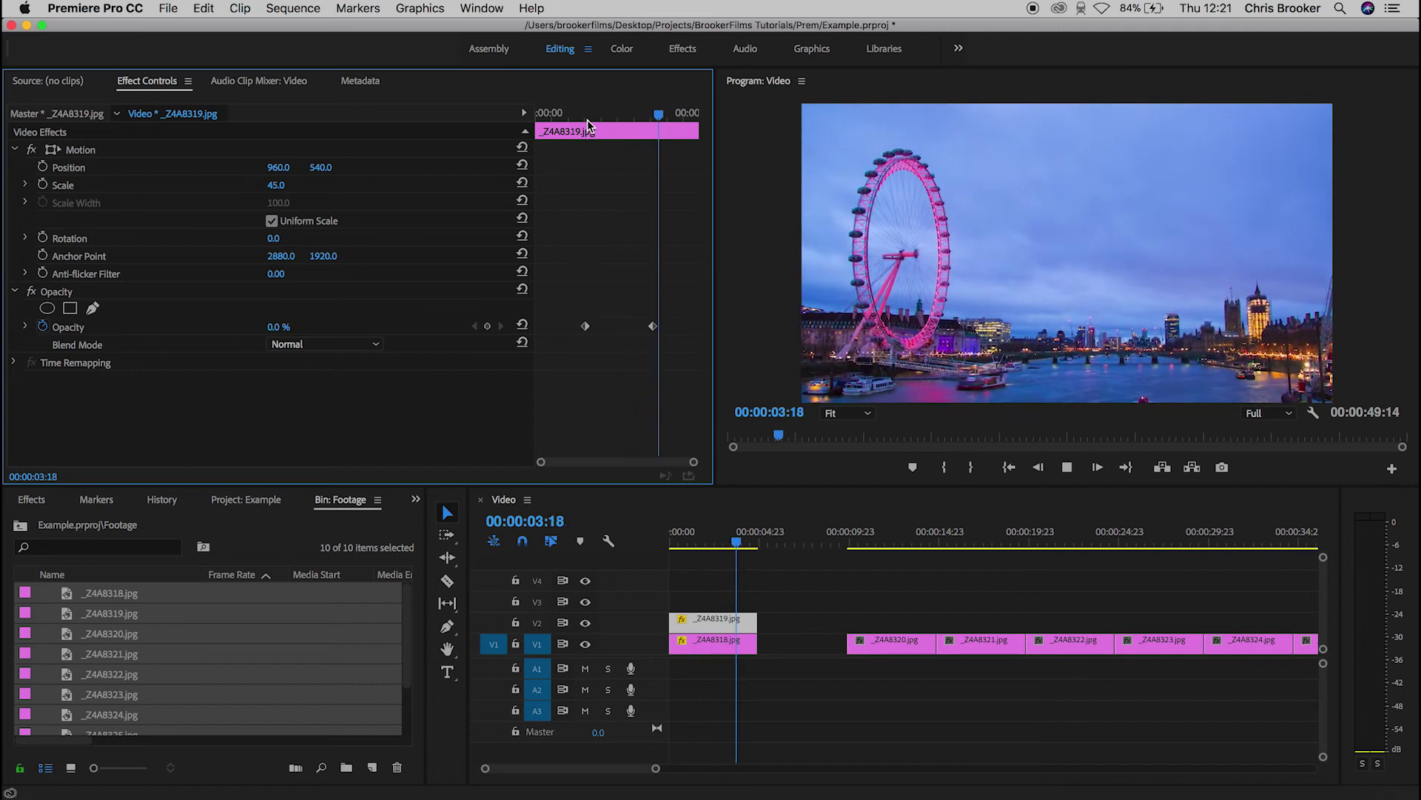
pyautogui.press('space')
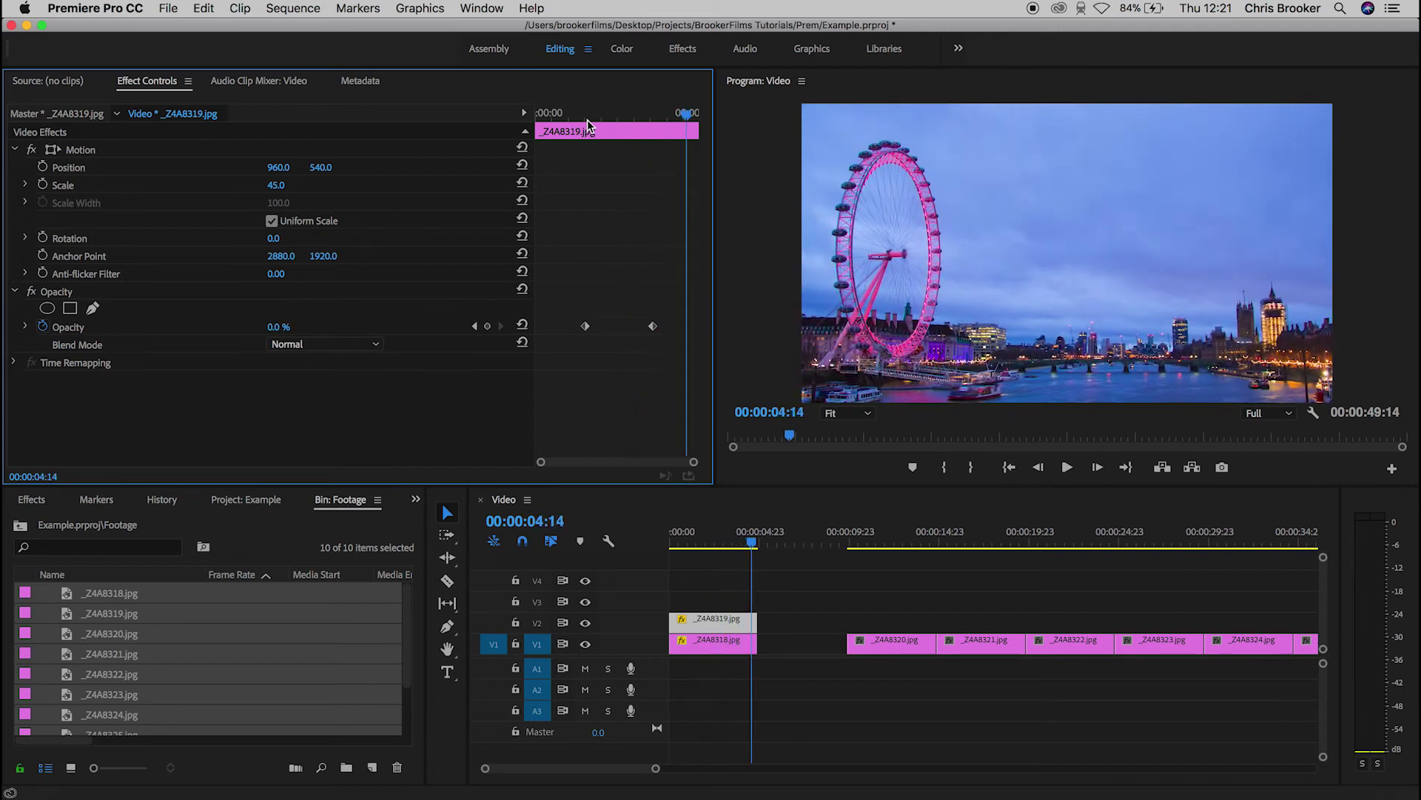
pyautogui.click(588, 118)
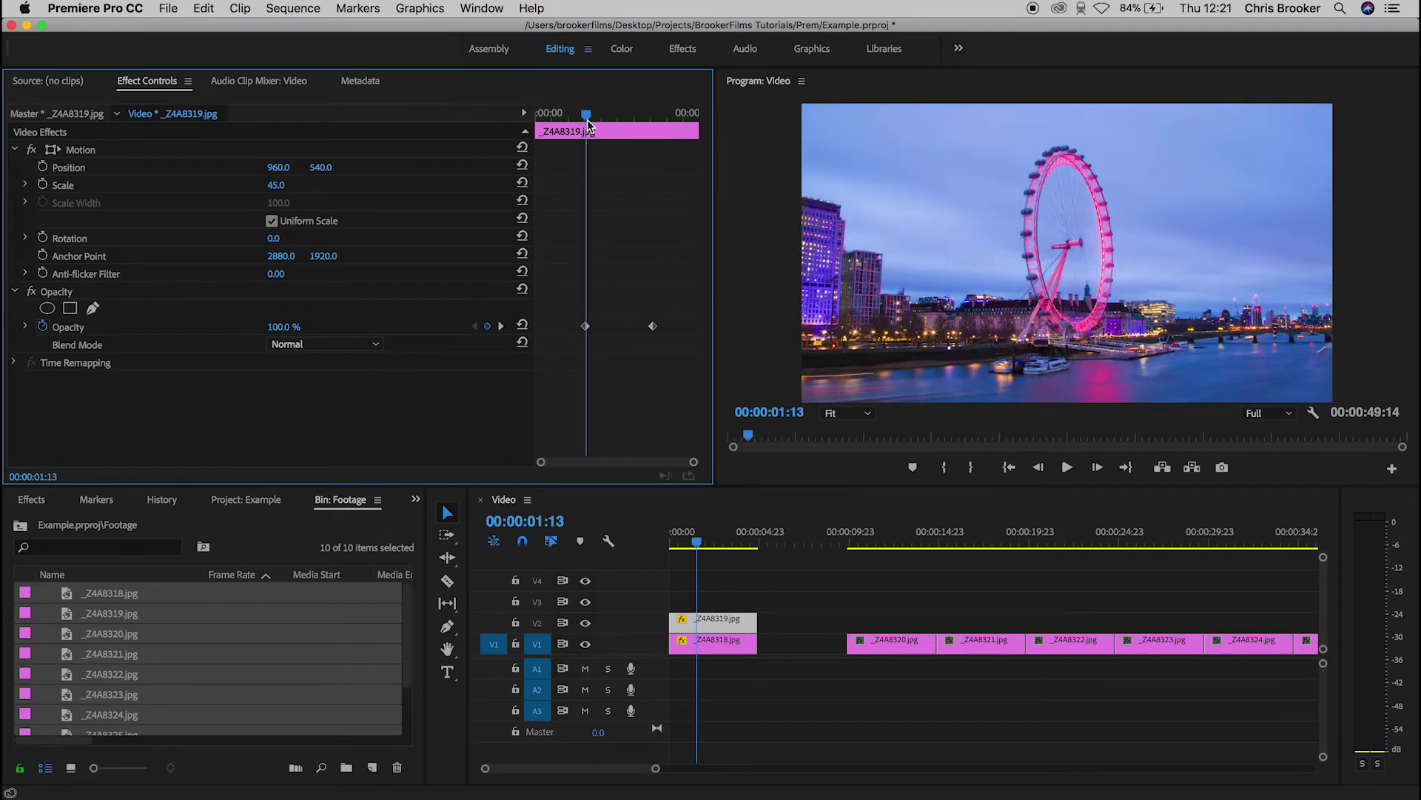
pyautogui.press('space')
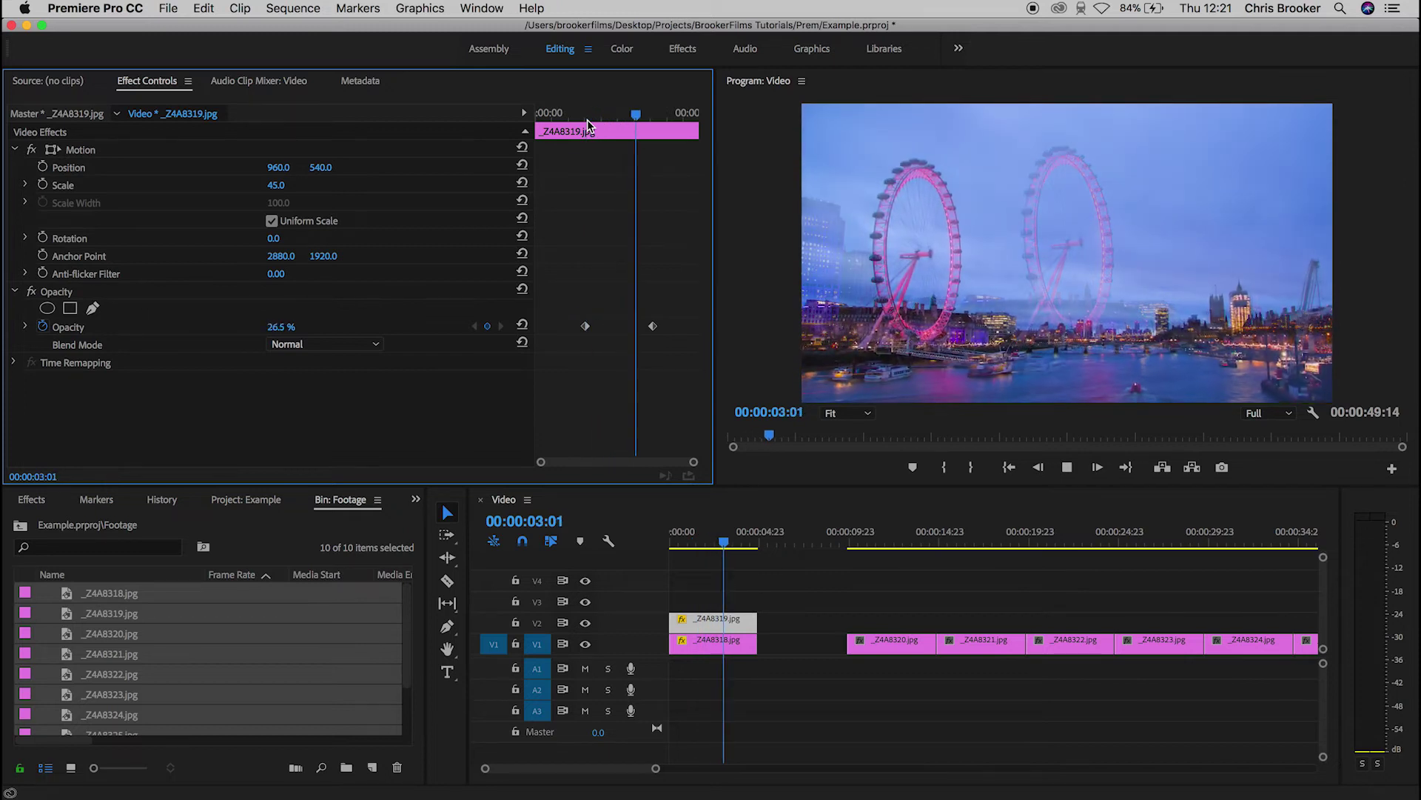
pyautogui.press('space')
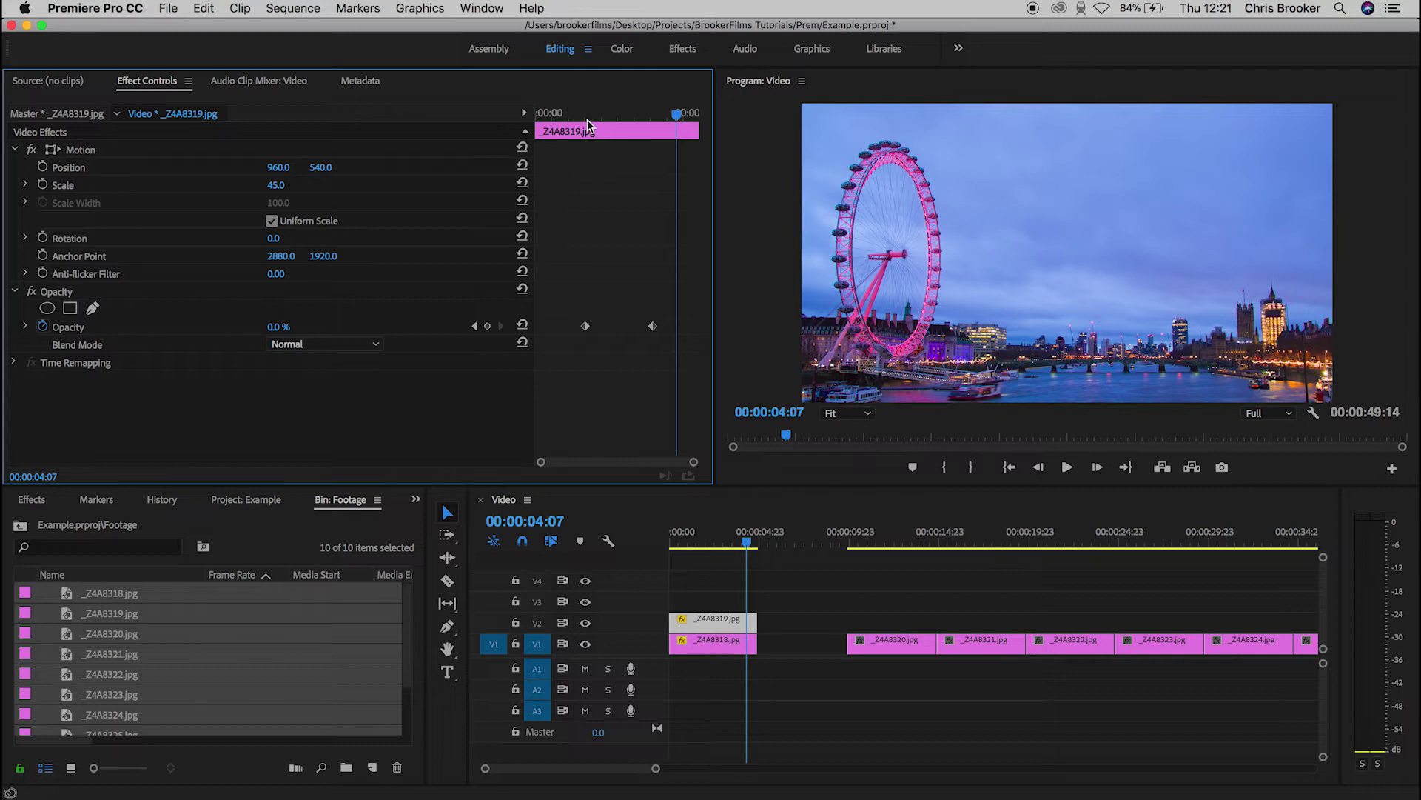
pyautogui.click(773, 564)
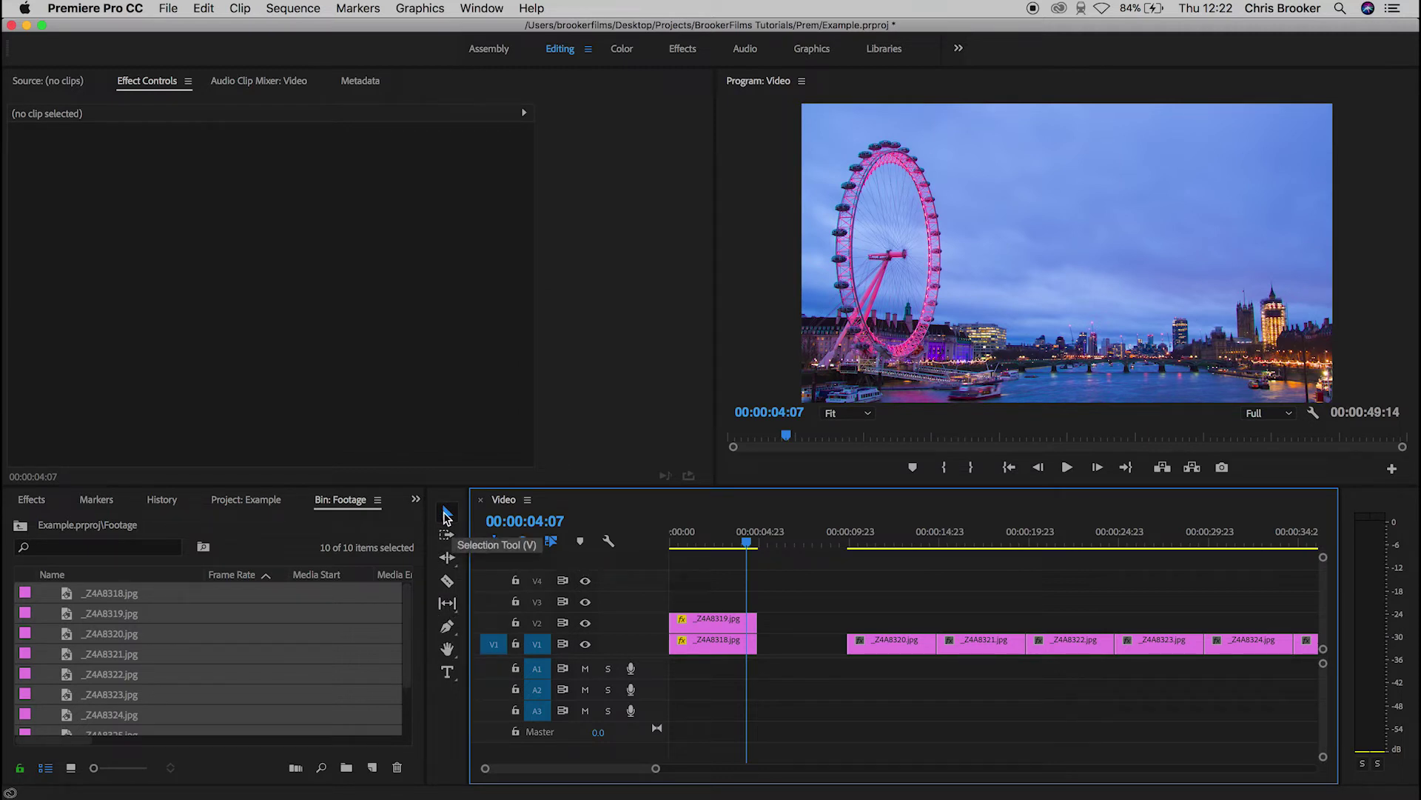
# Split _Z4A8320.jpg at four points and _Z4A8321.jpg at three points on track V1 with the Razor tool.
pyautogui.click(715, 645)
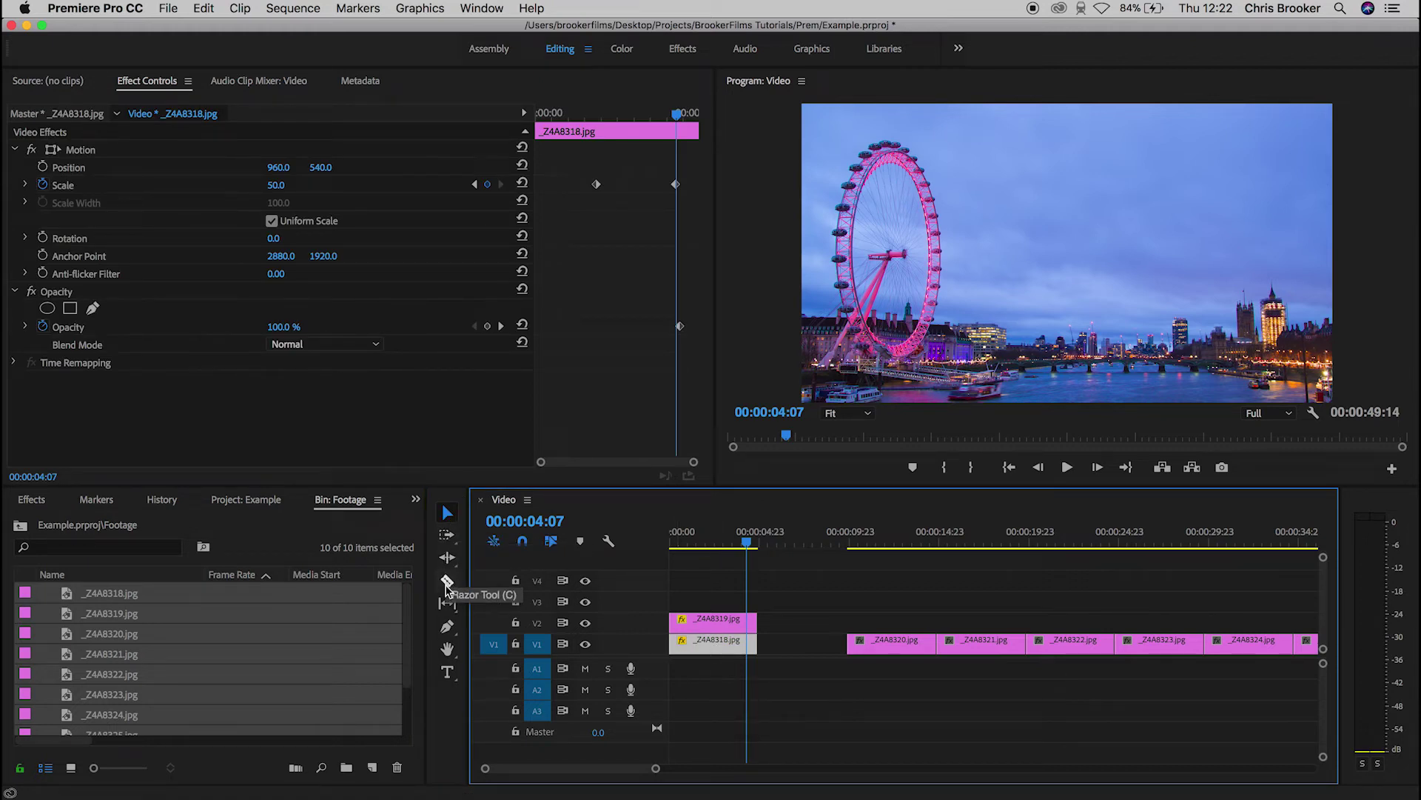
pyautogui.click(446, 584)
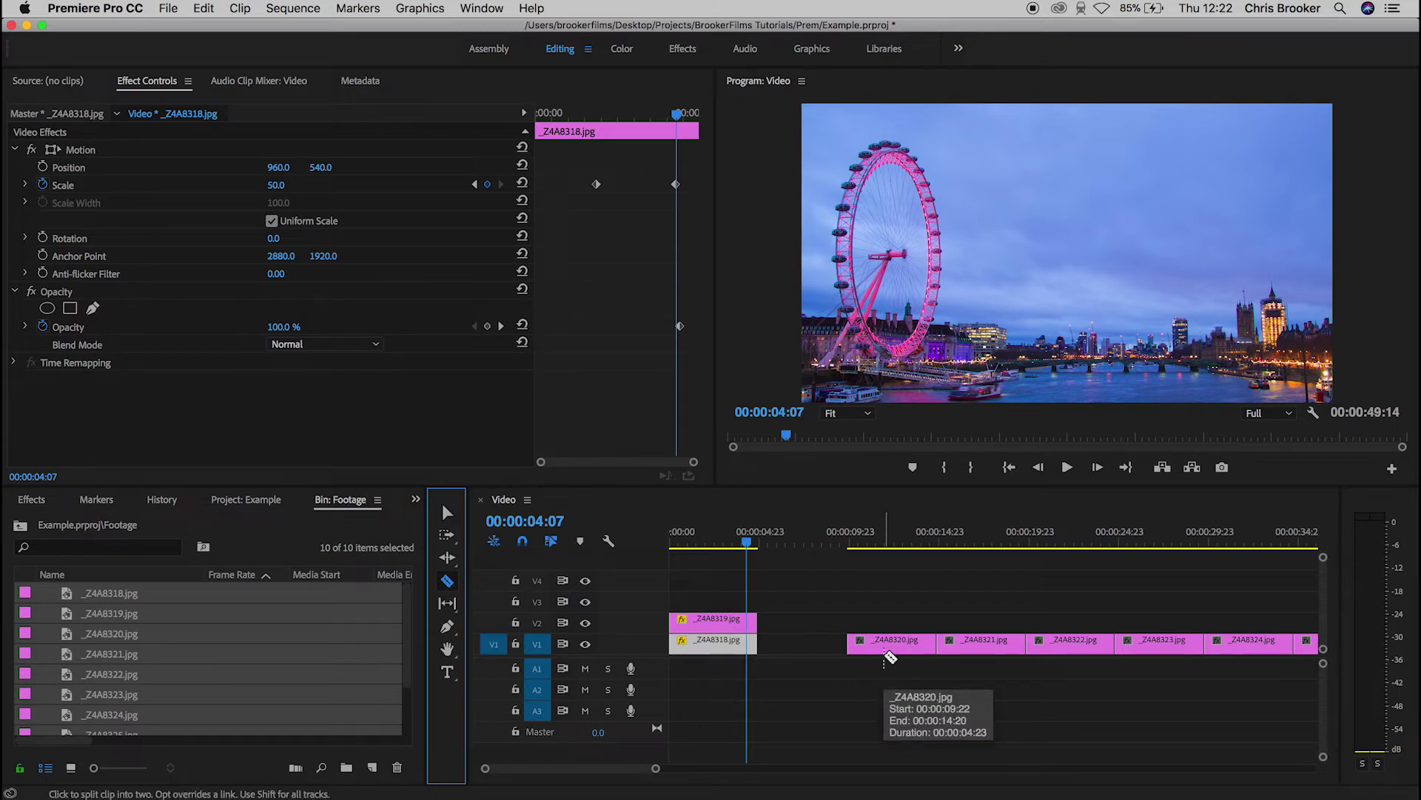
pyautogui.click(885, 648)
pyautogui.click(904, 646)
pyautogui.click(914, 645)
pyautogui.click(925, 646)
pyautogui.click(960, 646)
pyautogui.click(979, 646)
pyautogui.click(1000, 645)
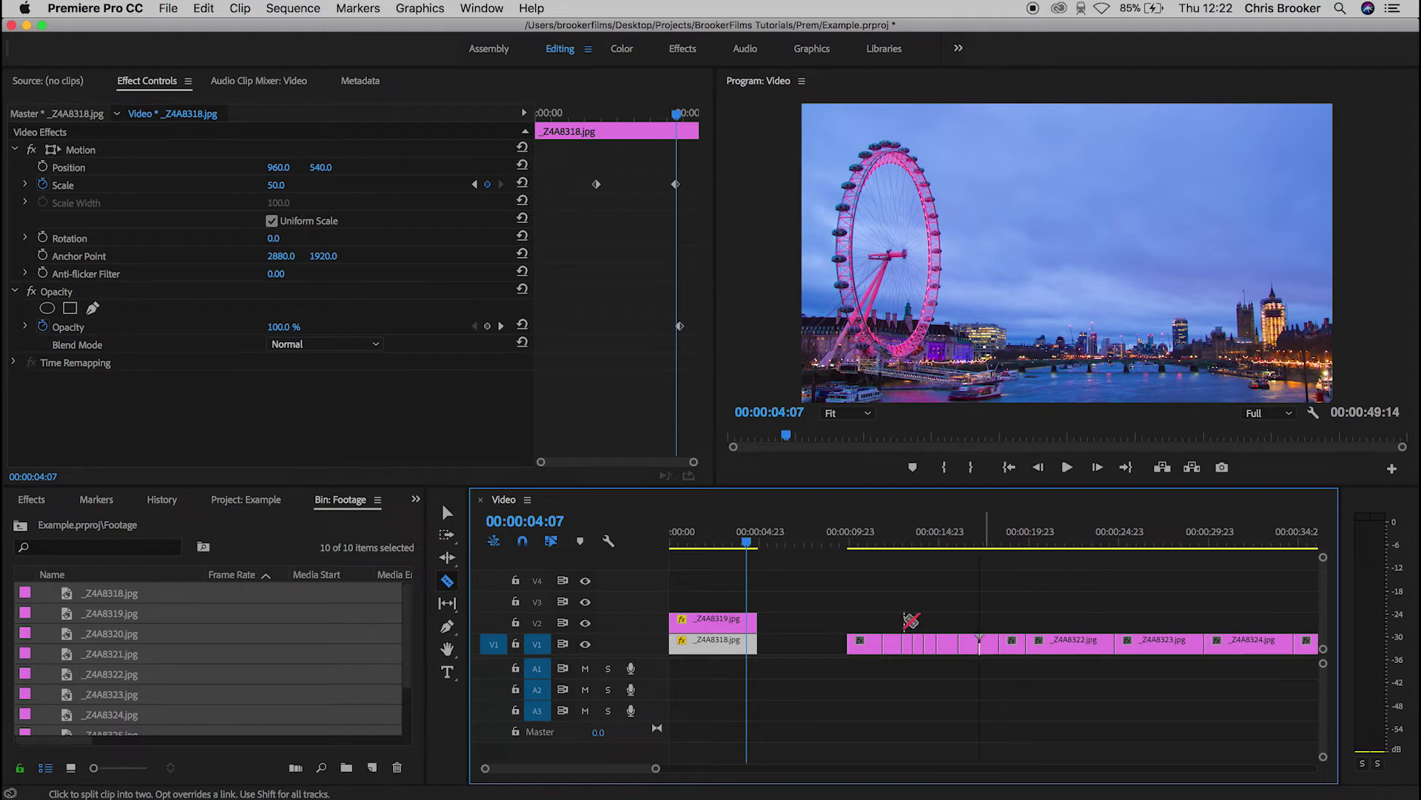
# Delete the second piece of the split _Z4A8320.jpg, leaving a gap on track V1.
pyautogui.click(448, 522)
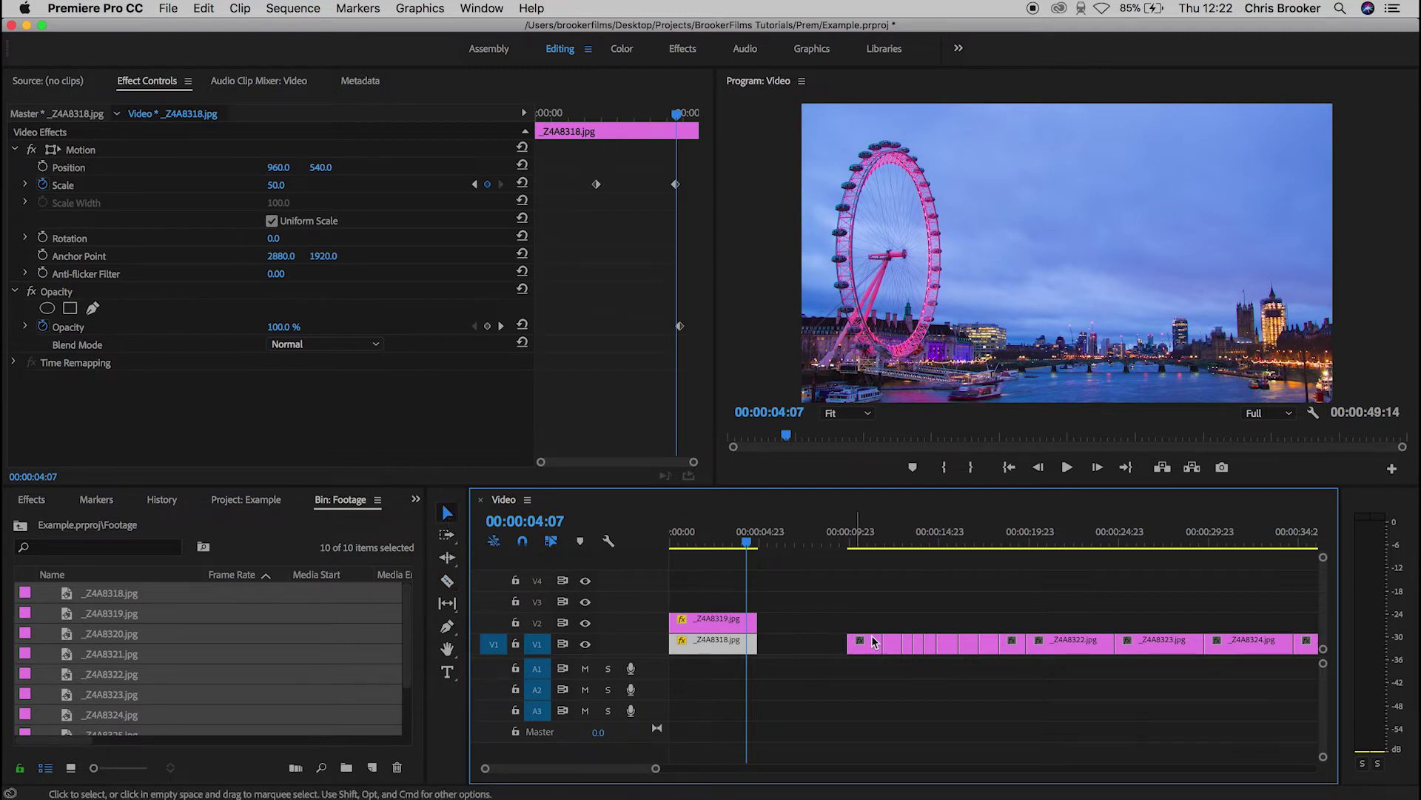
pyautogui.click(893, 644)
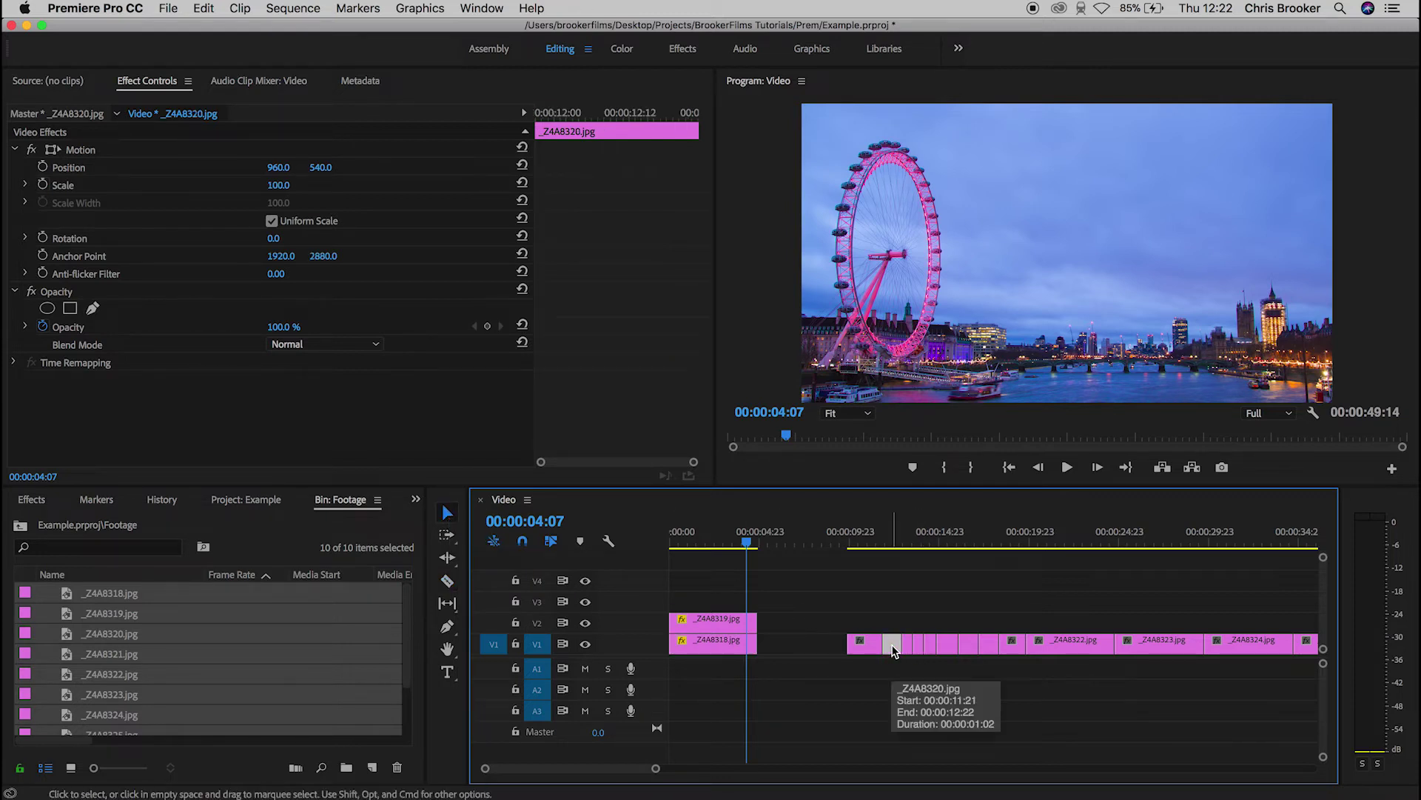
pyautogui.press('Delete')
# Move the playhead to 00:00:14:05 and step forward frame by frame to 00:00:14:14.
pyautogui.moveTo(871, 540)
pyautogui.mouseDown()
pyautogui.moveTo(905, 543)
pyautogui.moveTo(872, 544)
pyautogui.mouseUp()
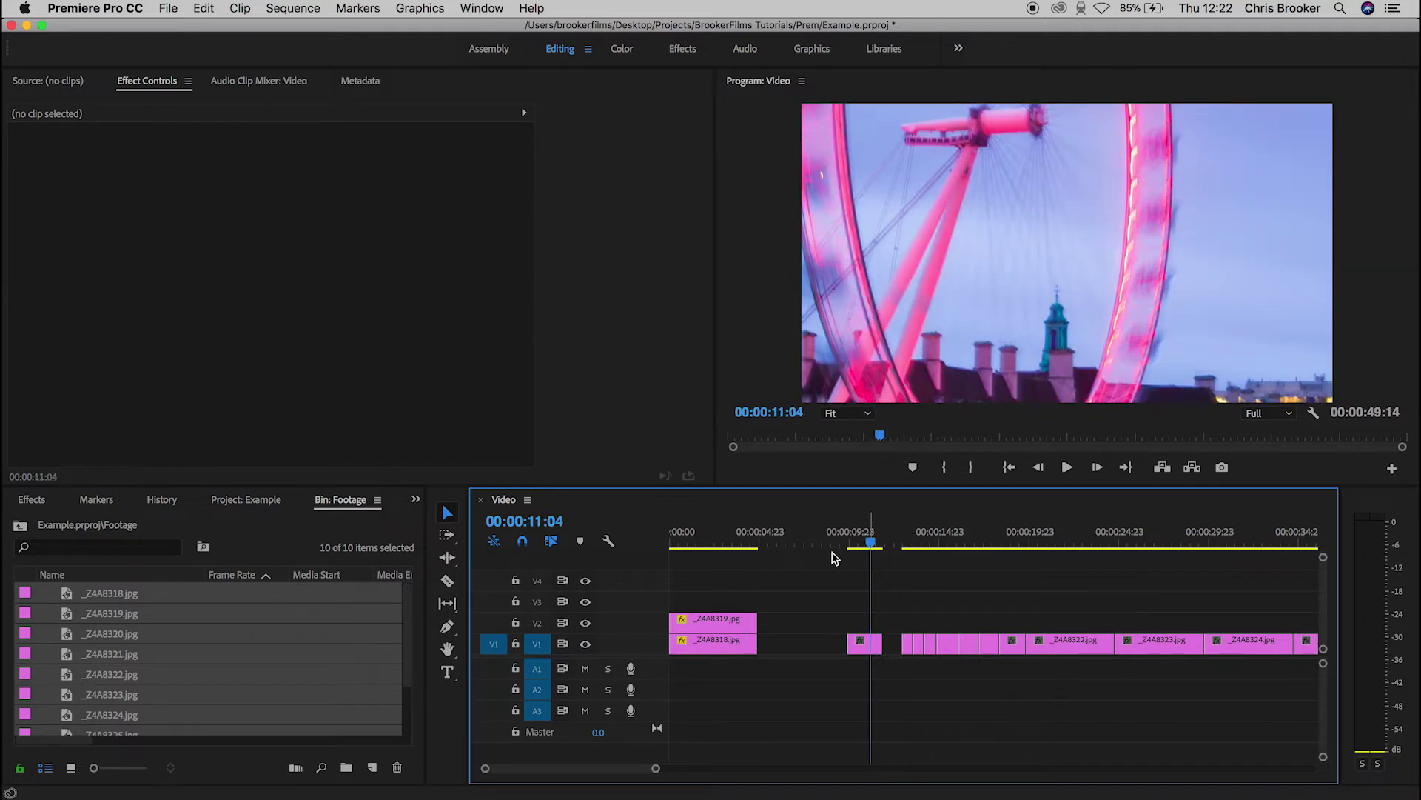
pyautogui.click(454, 590)
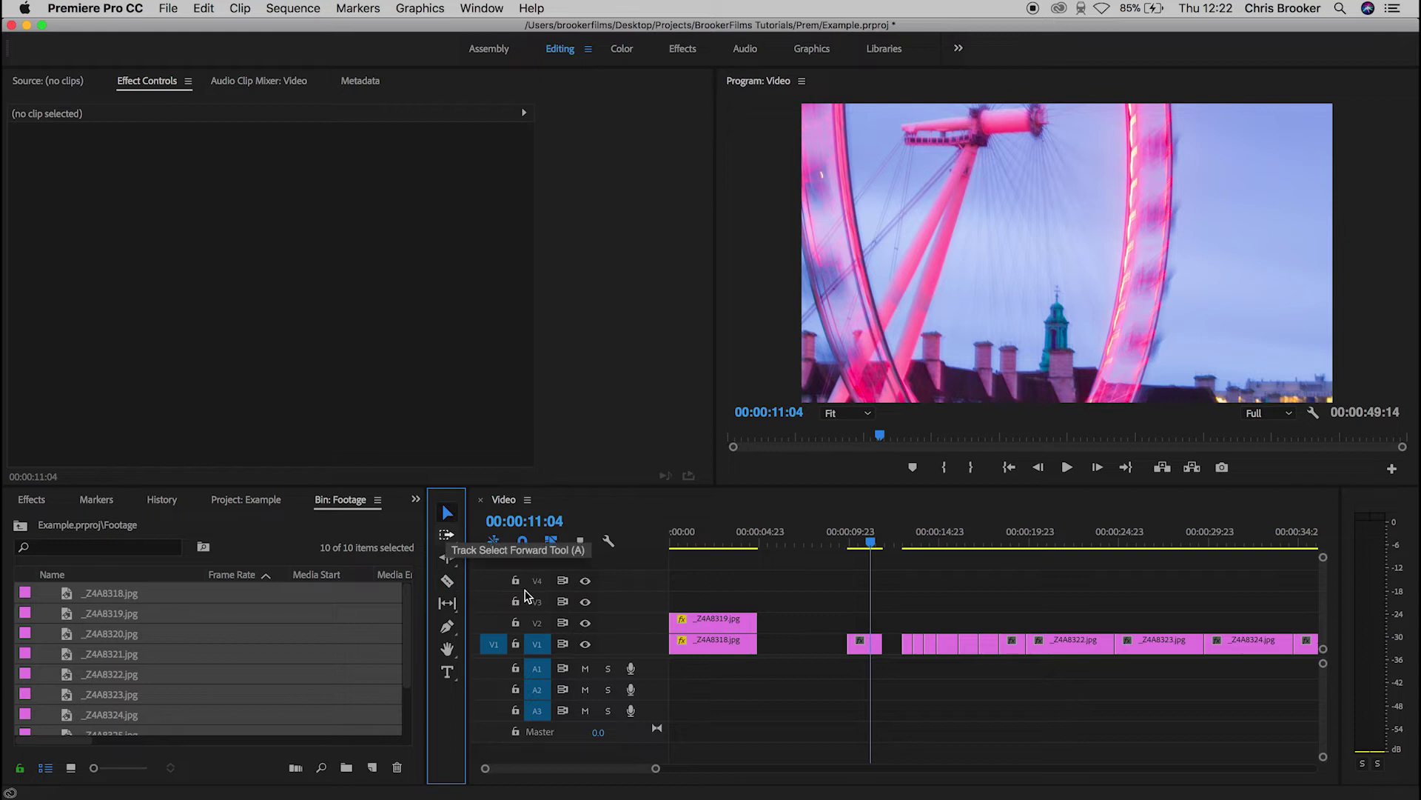
pyautogui.moveTo(934, 546)
pyautogui.mouseDown()
pyautogui.moveTo(904, 547)
pyautogui.moveTo(925, 547)
pyautogui.mouseUp()
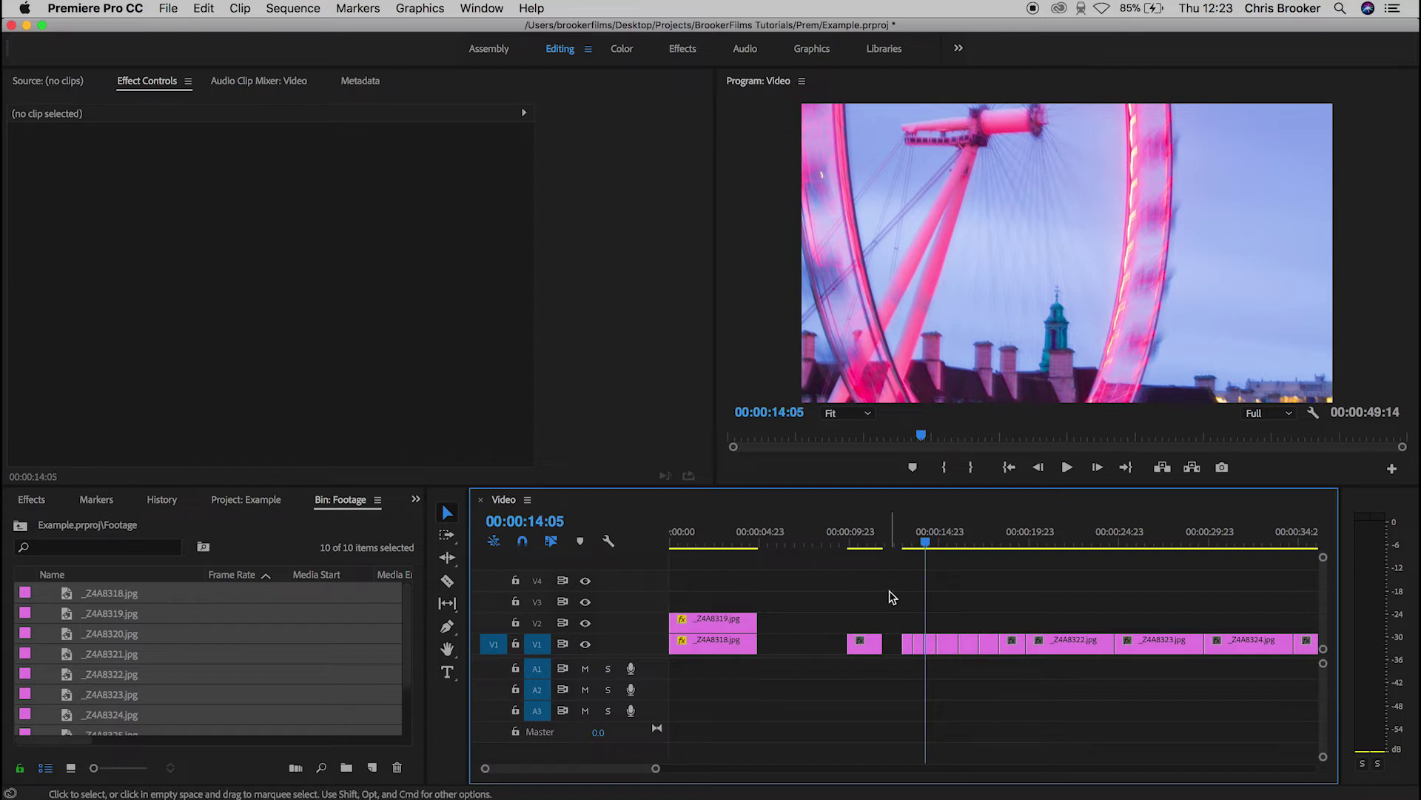
pyautogui.press('Right')
pyautogui.press('Right')
pyautogui.press('Right')
pyautogui.press('Right')
pyautogui.press('Right')
pyautogui.press('Right')
pyautogui.press('Right')
pyautogui.press('Right')
pyautogui.press('Right')
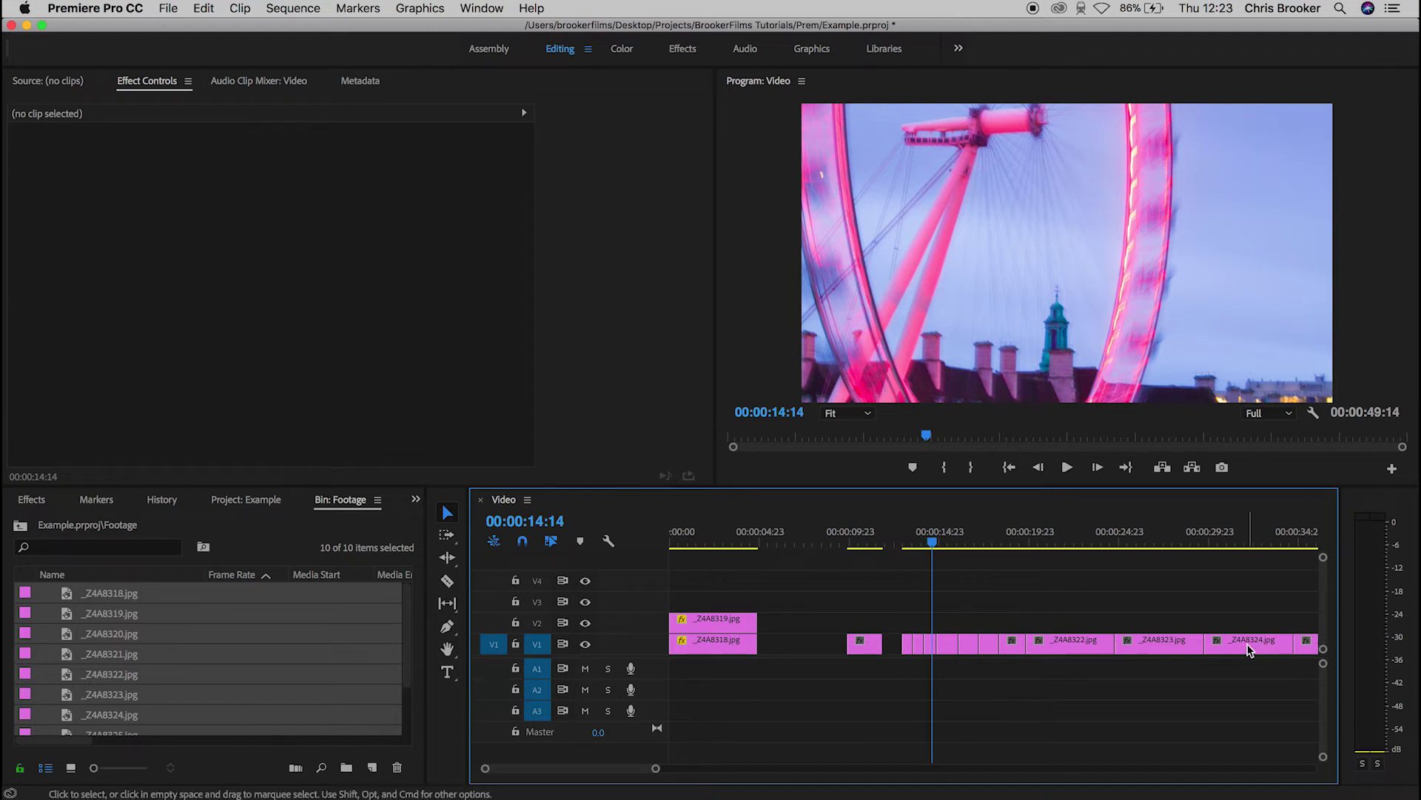
# Pan along the timeline with the Hand tool and by scrolling to view all clips, and return to the start.
pyautogui.click(447, 651)
pyautogui.moveTo(832, 631); pyautogui.dragTo(888, 628)
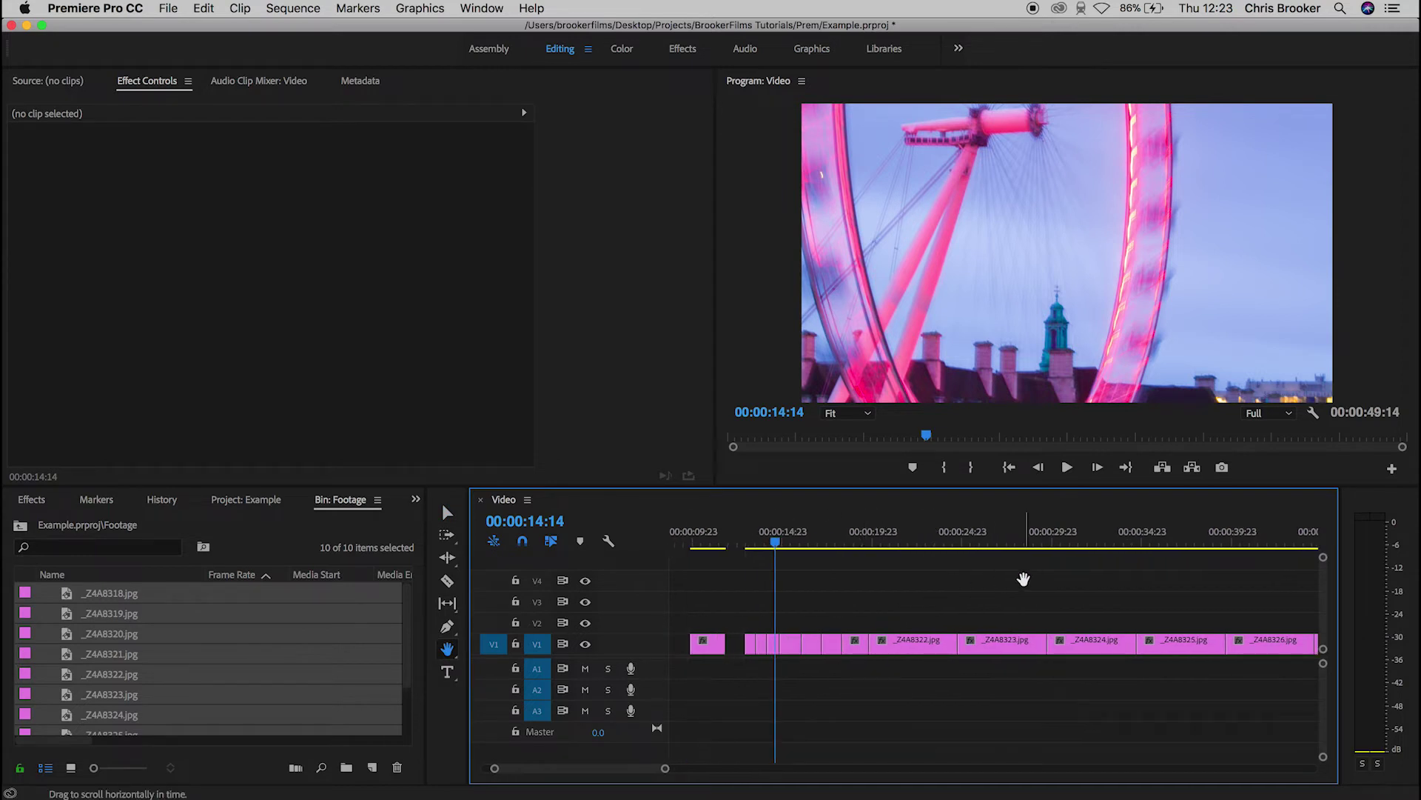
pyautogui.hscroll(5, 1007, 598)
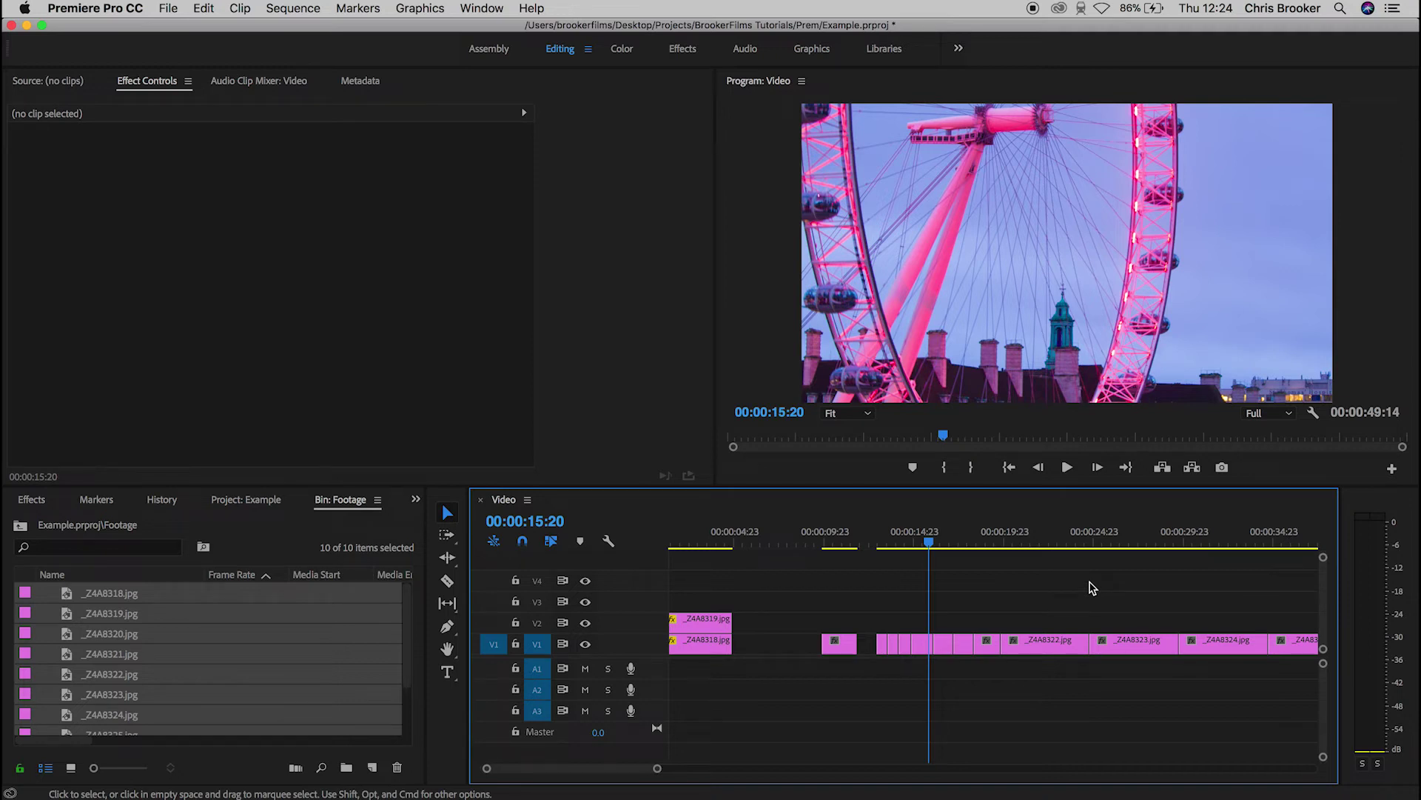
pyautogui.hscroll(10, 1092, 587)
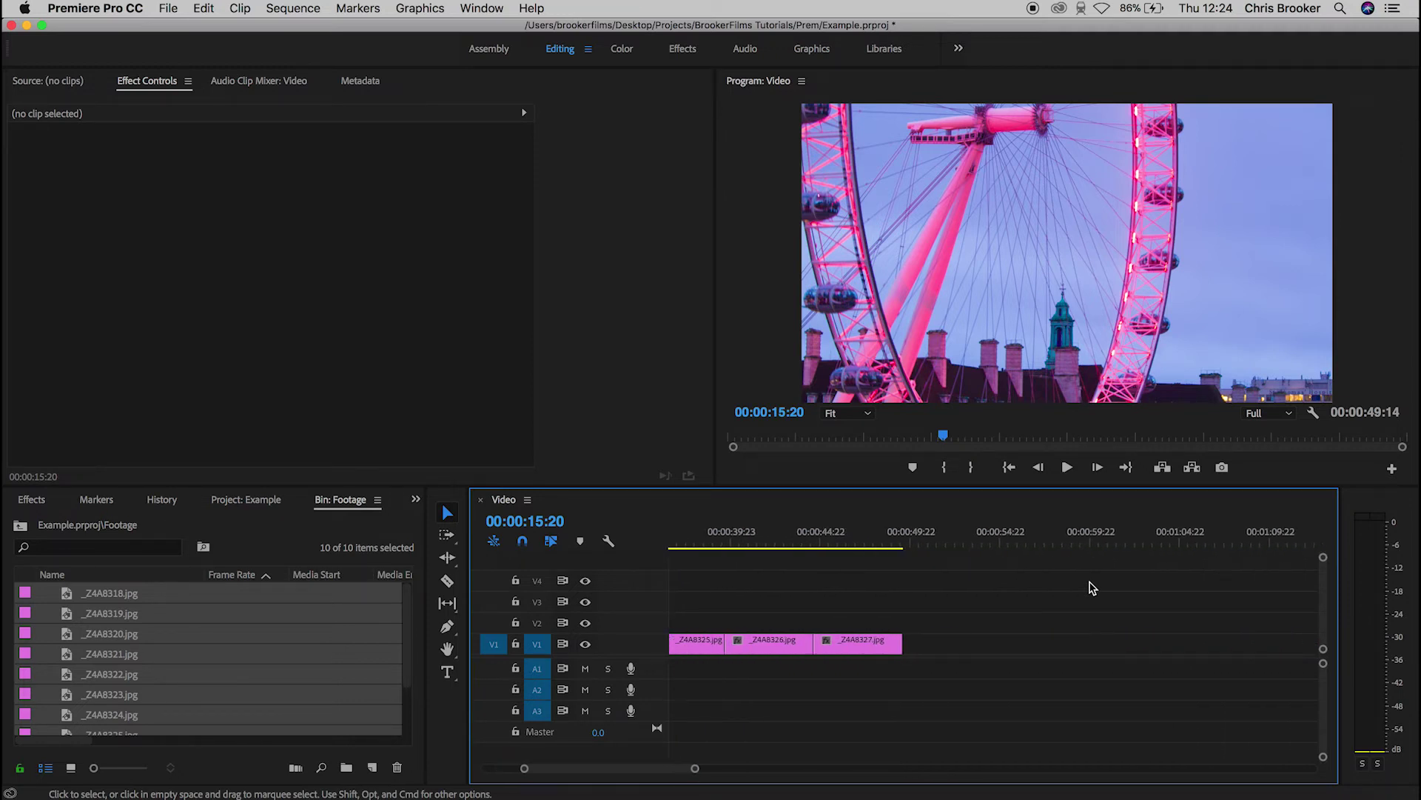
pyautogui.hscroll(-12, 1092, 588)
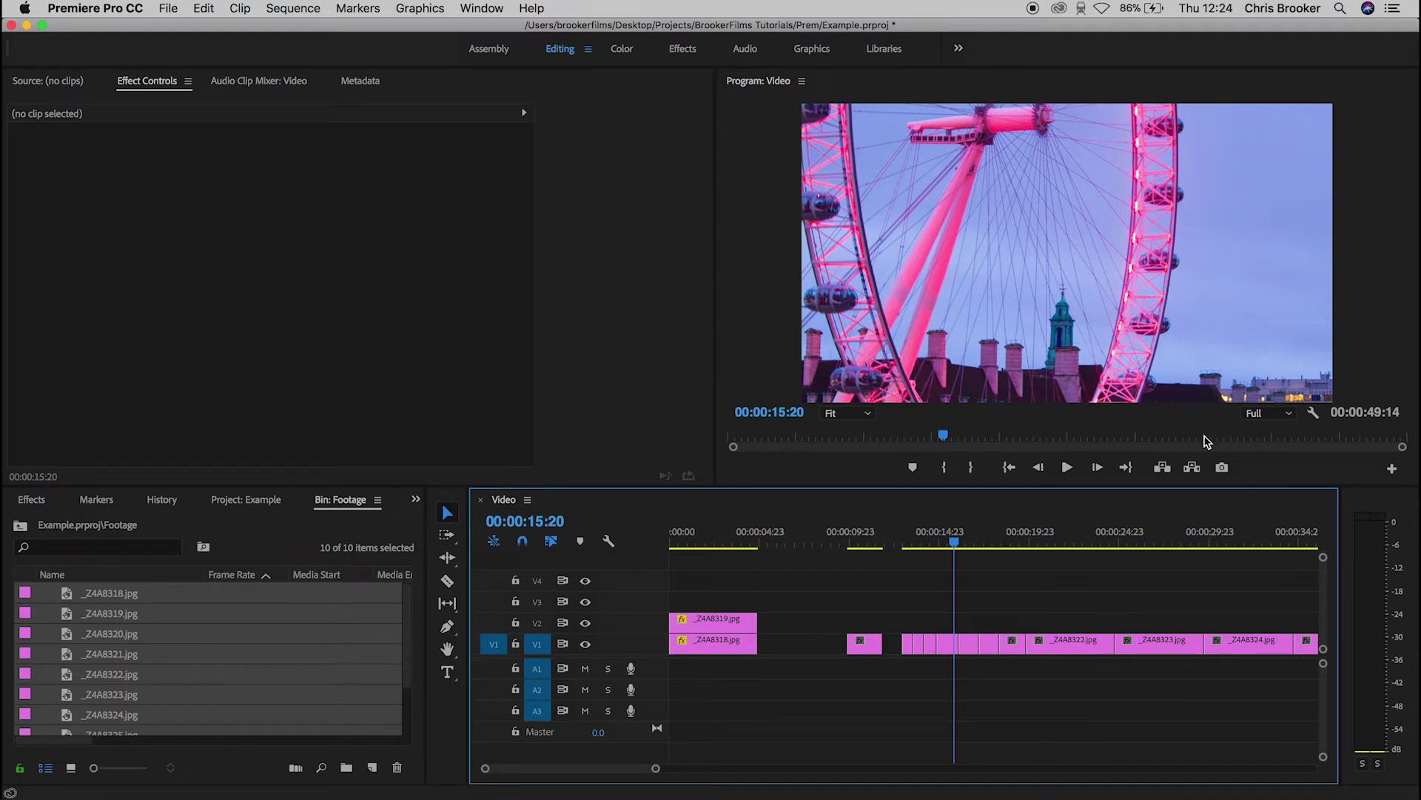
# Set the program monitor's playback resolution to 1/4.
pyautogui.click(1280, 419)
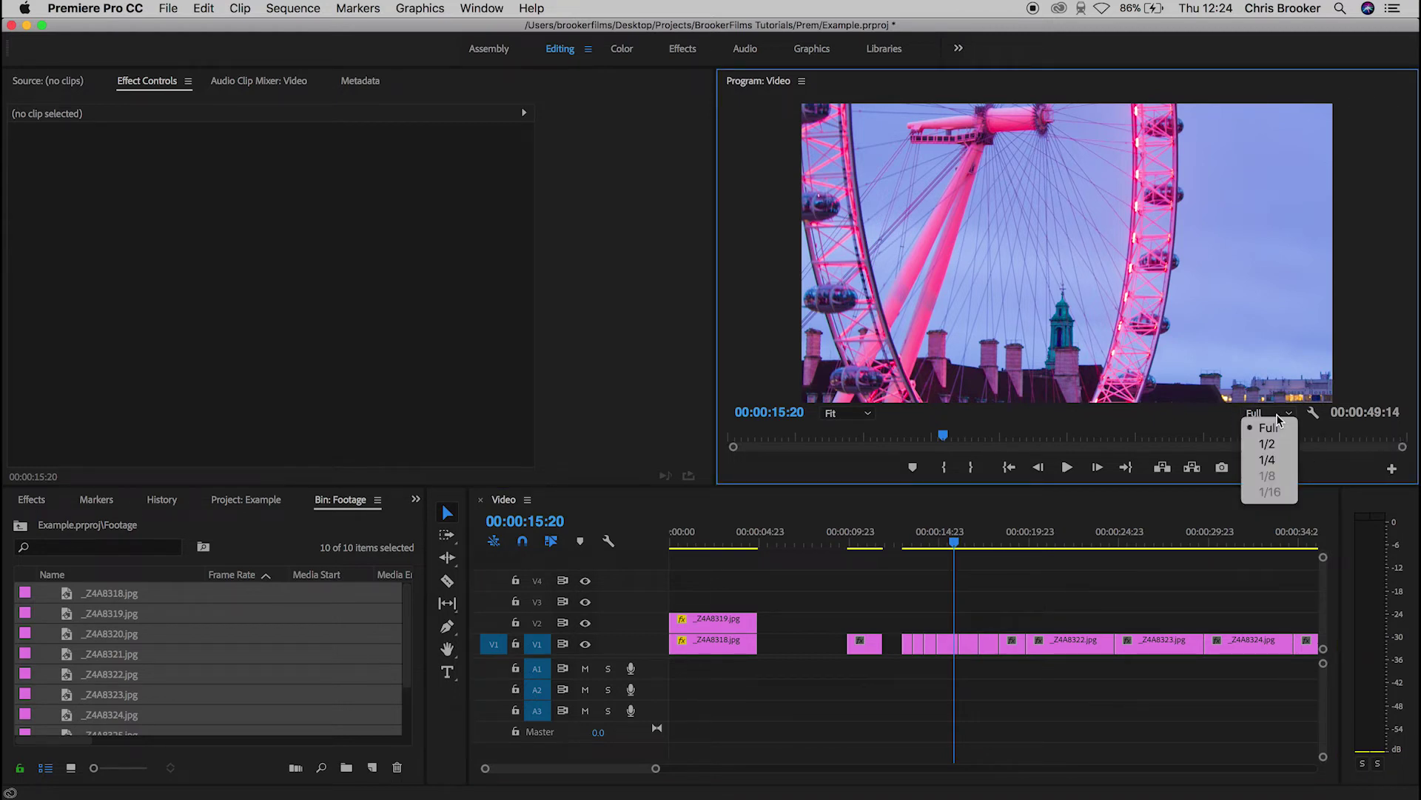
pyautogui.click(1266, 460)
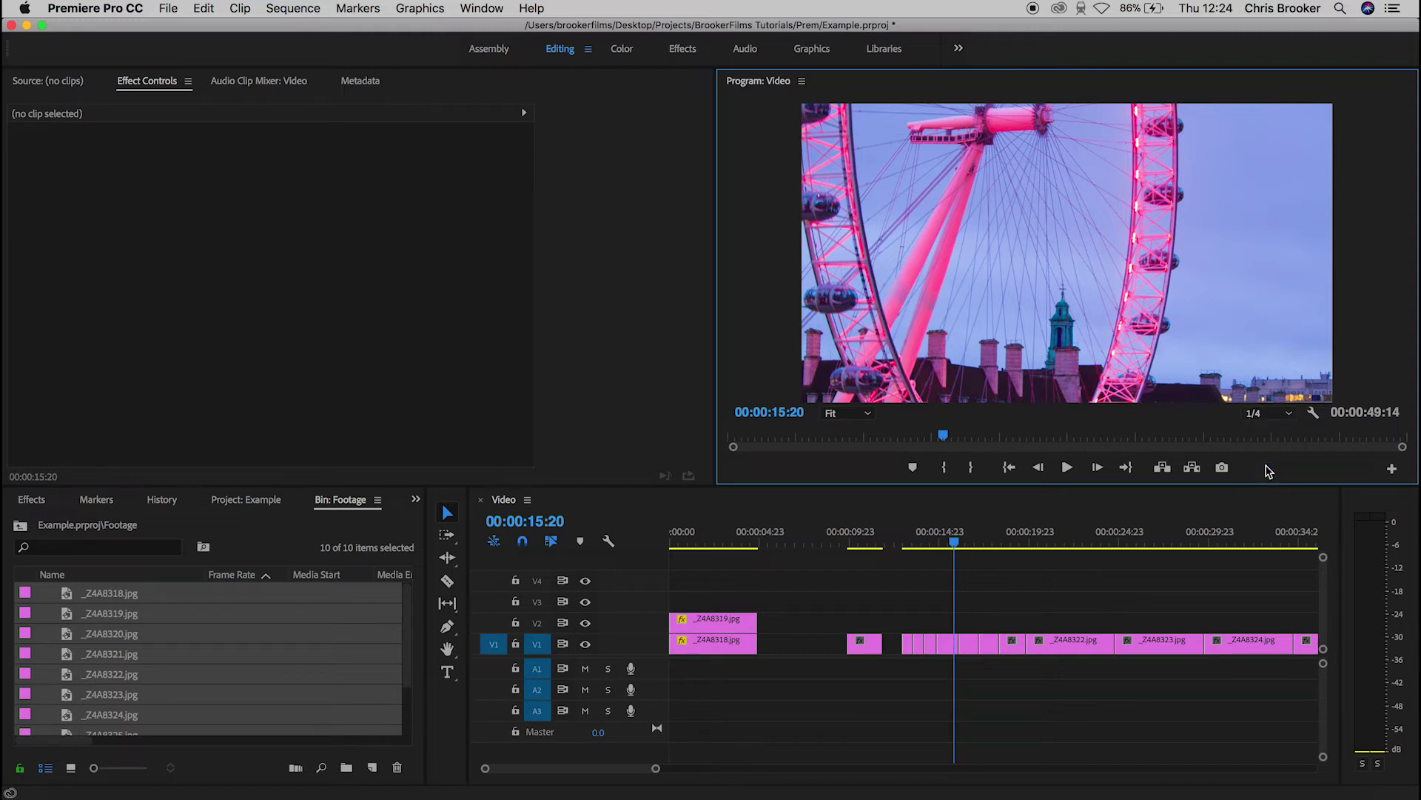
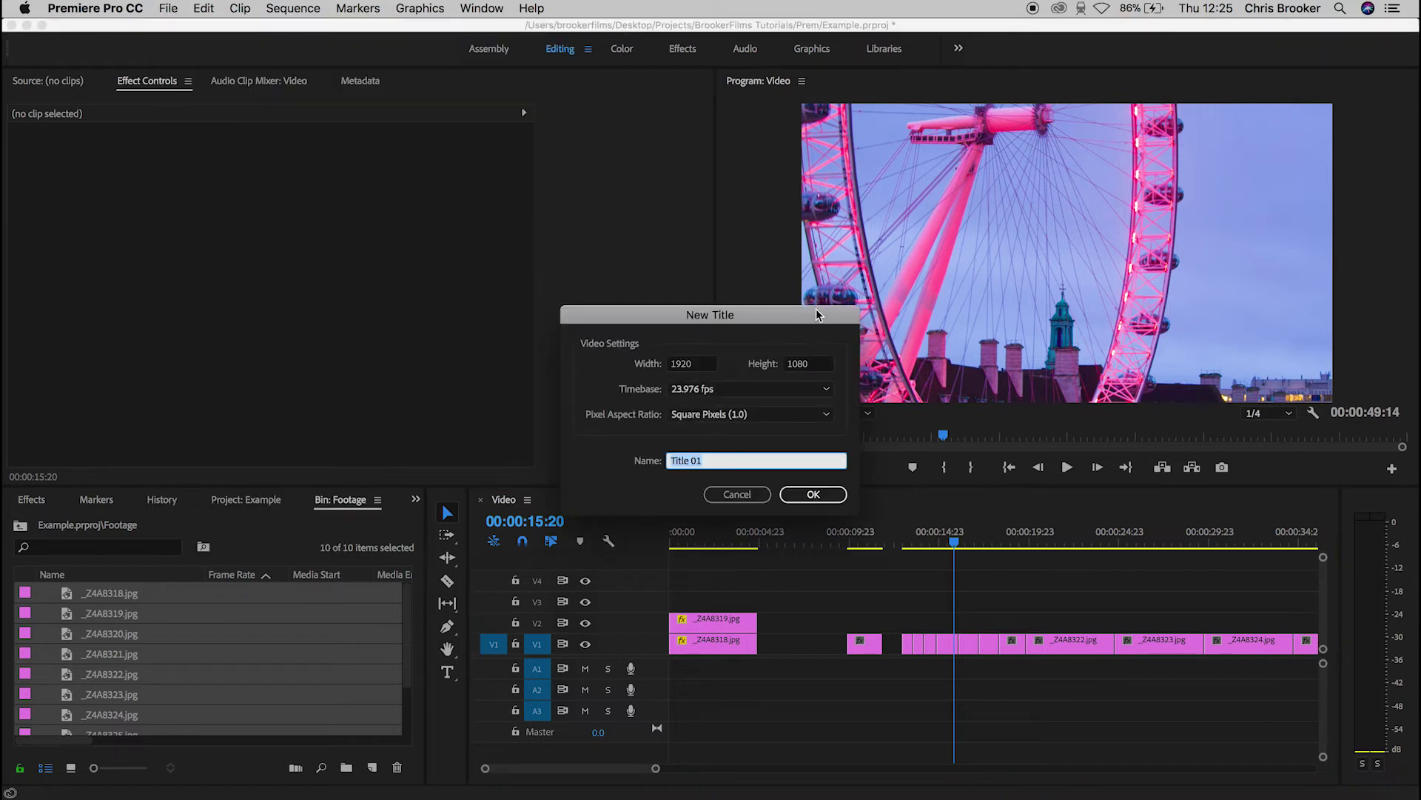
# Create a new title named Title1, keeping the 1920 × 1080 frame size and 23.976 fps timebase.
pyautogui.click(691, 370)
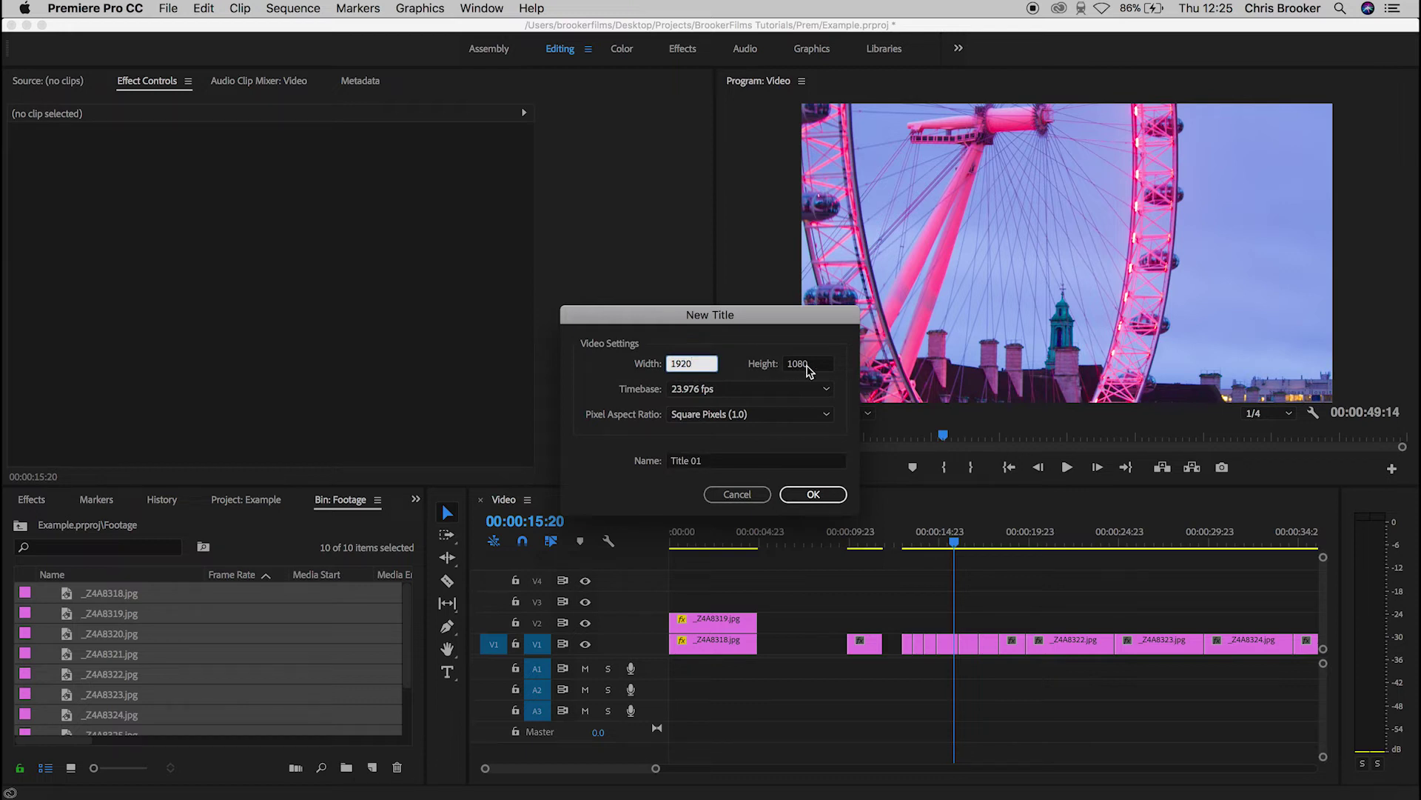
pyautogui.click(808, 365)
pyautogui.click(730, 389)
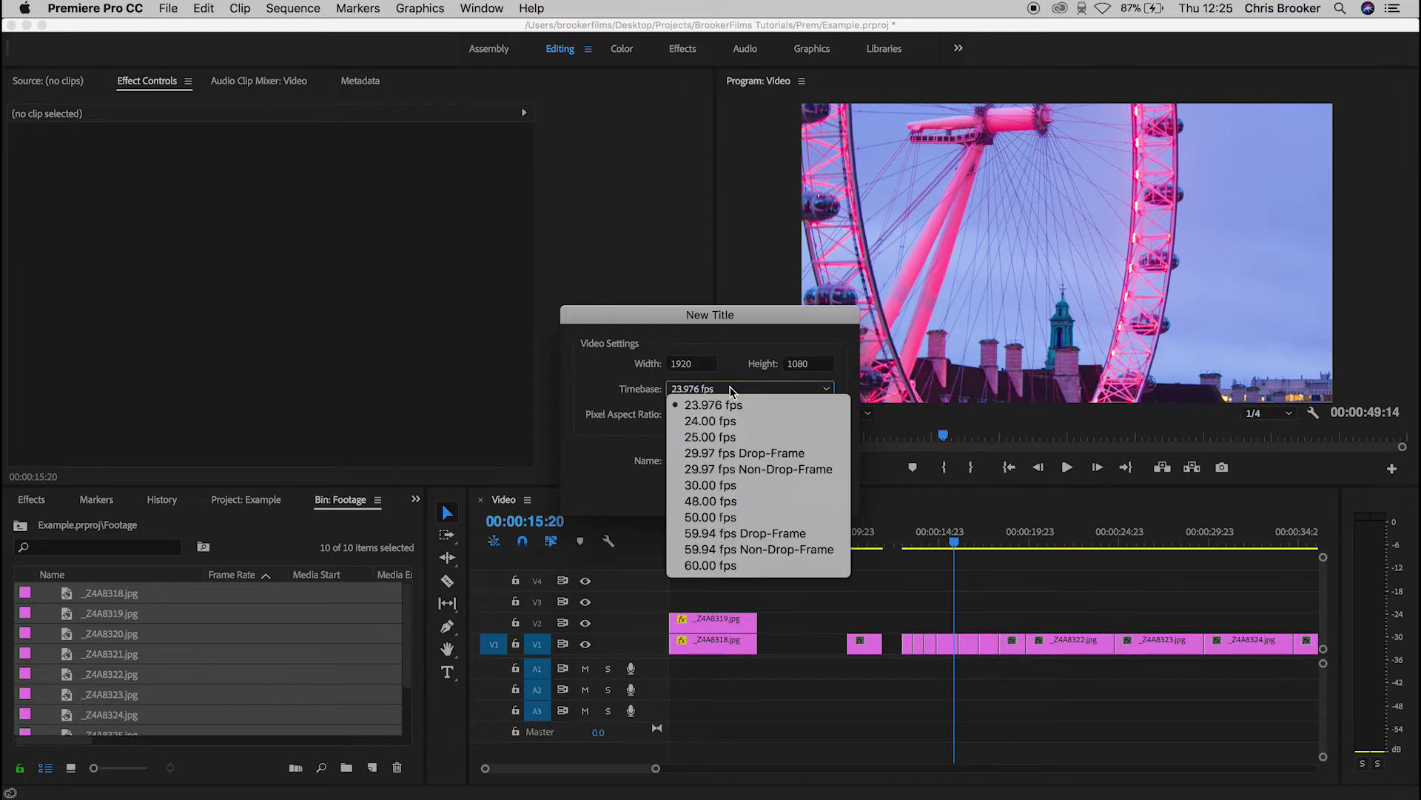
pyautogui.click(729, 389)
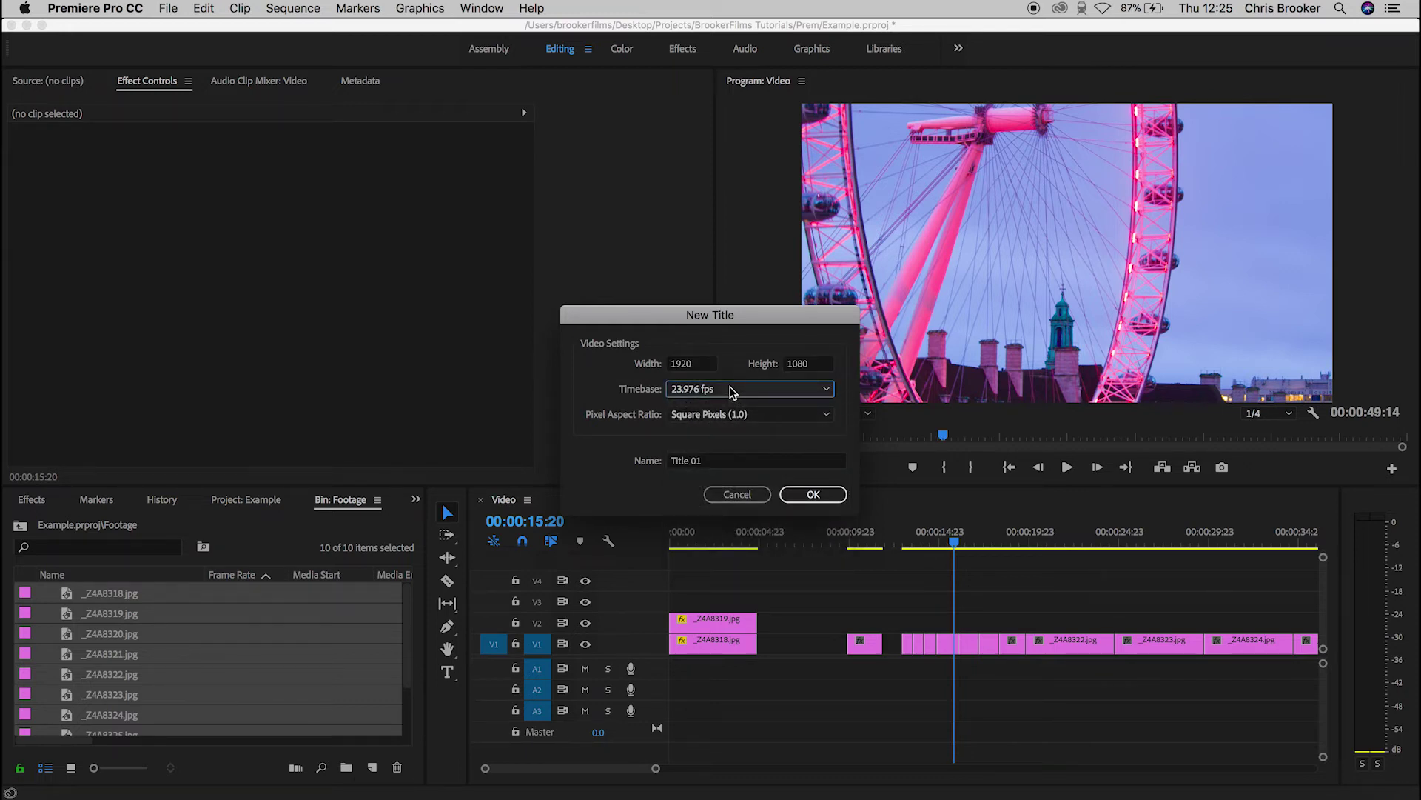
pyautogui.click(710, 461)
pyautogui.write('Title')
pyautogui.press('Return')
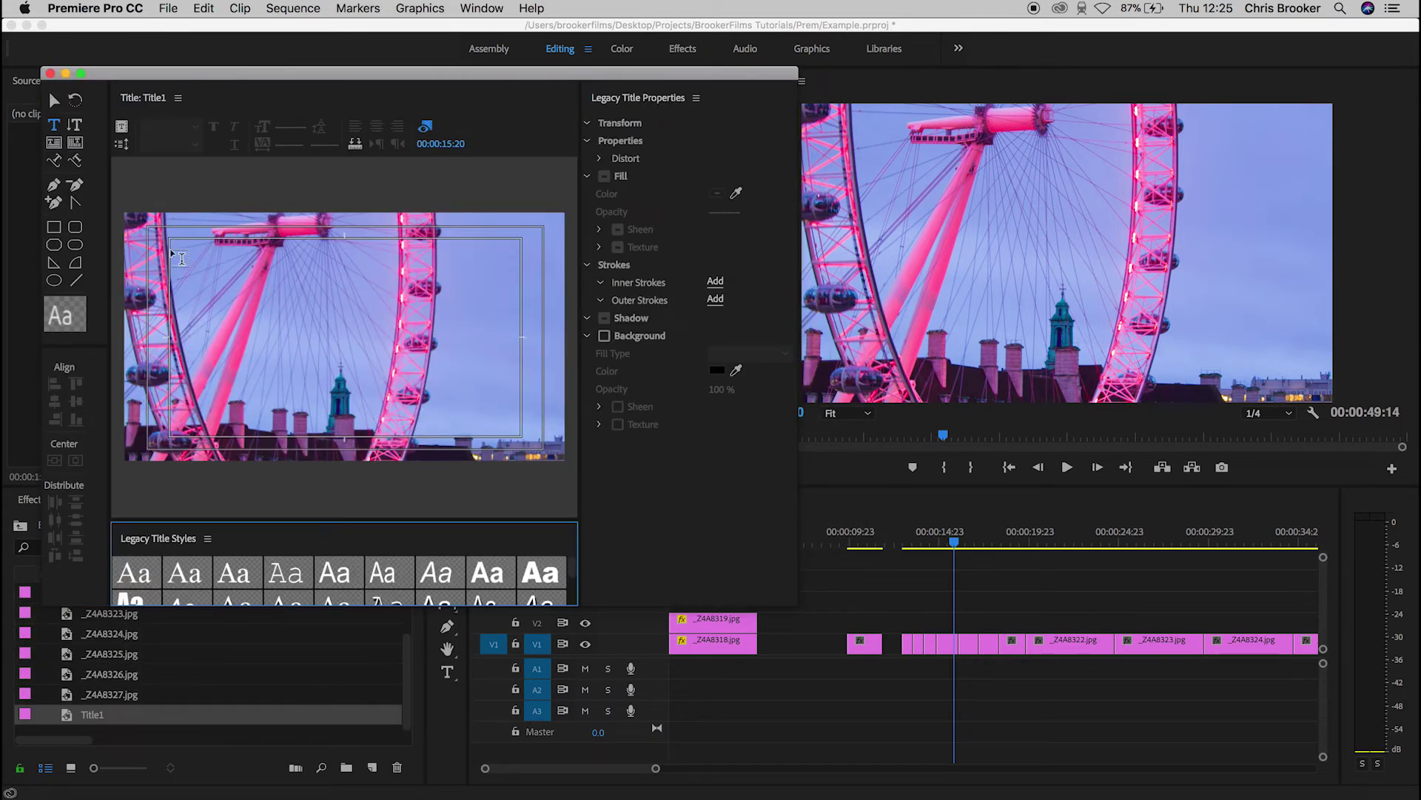
# Add the text HELLO near the middle of the title.
pyautogui.click(283, 323)
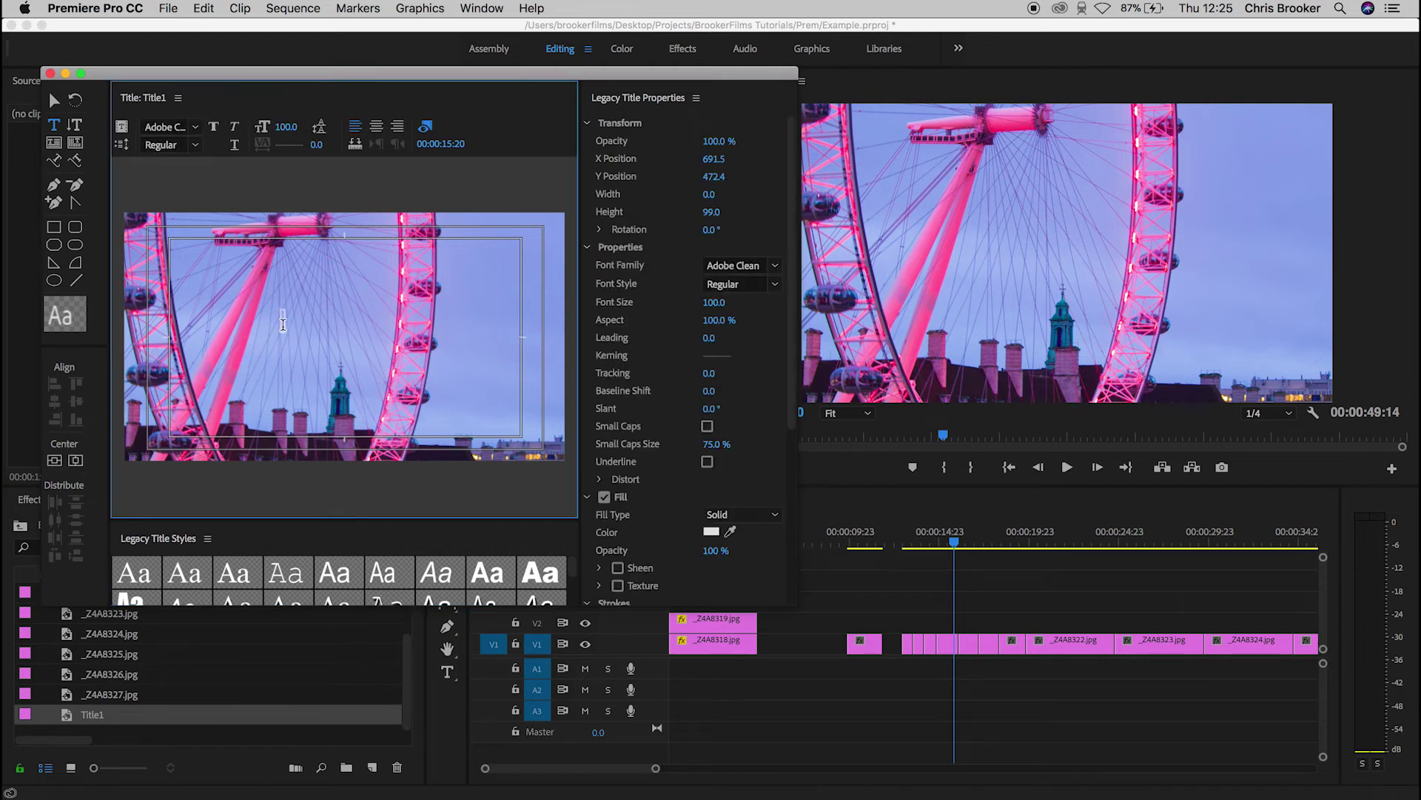
pyautogui.write('HELLO')
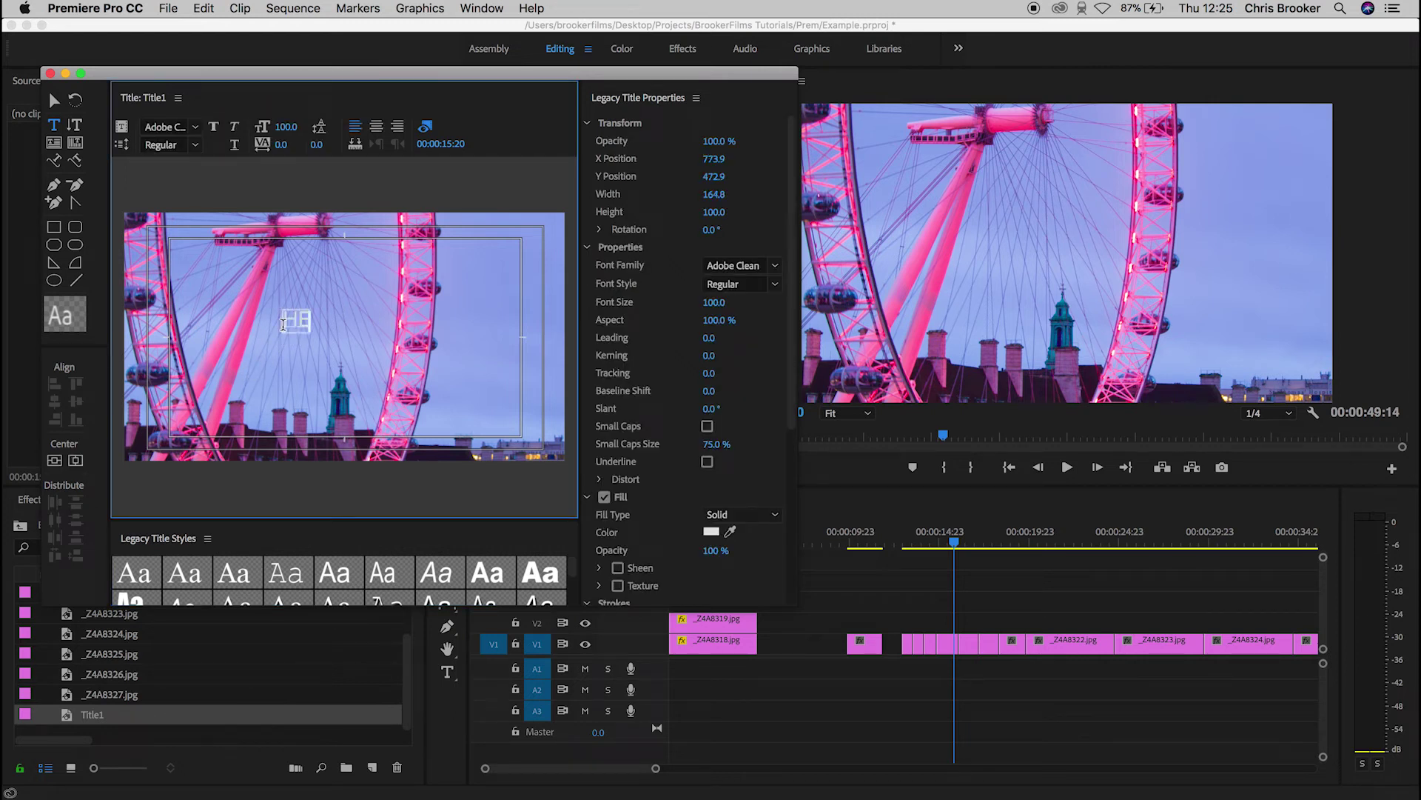
pyautogui.click(54, 99)
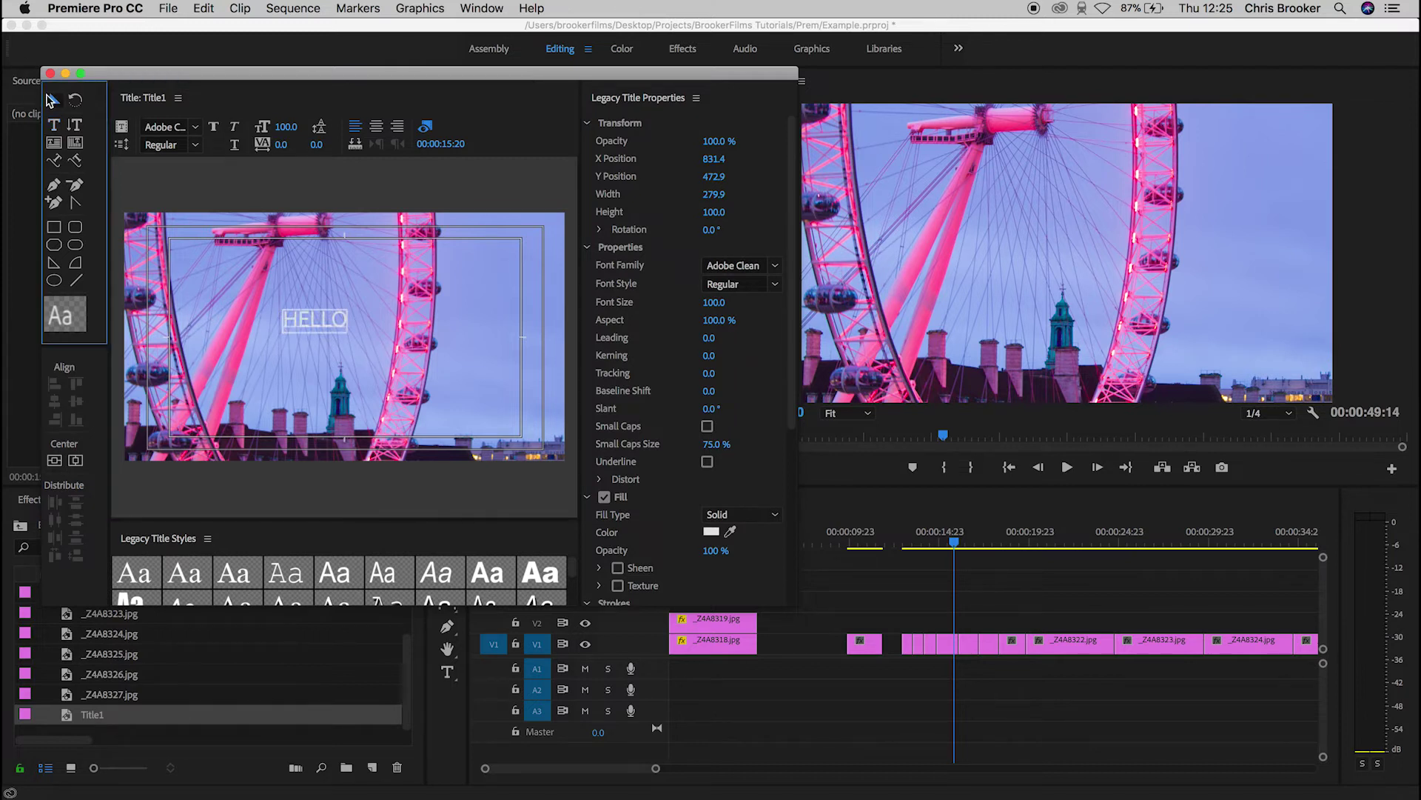
# Shift the HELLO text to the right, set its font size to 174 and widen its letter spacing.
pyautogui.moveTo(317, 326); pyautogui.dragTo(360, 326)
pyautogui.moveTo(285, 126); pyautogui.dragTo(336, 127)
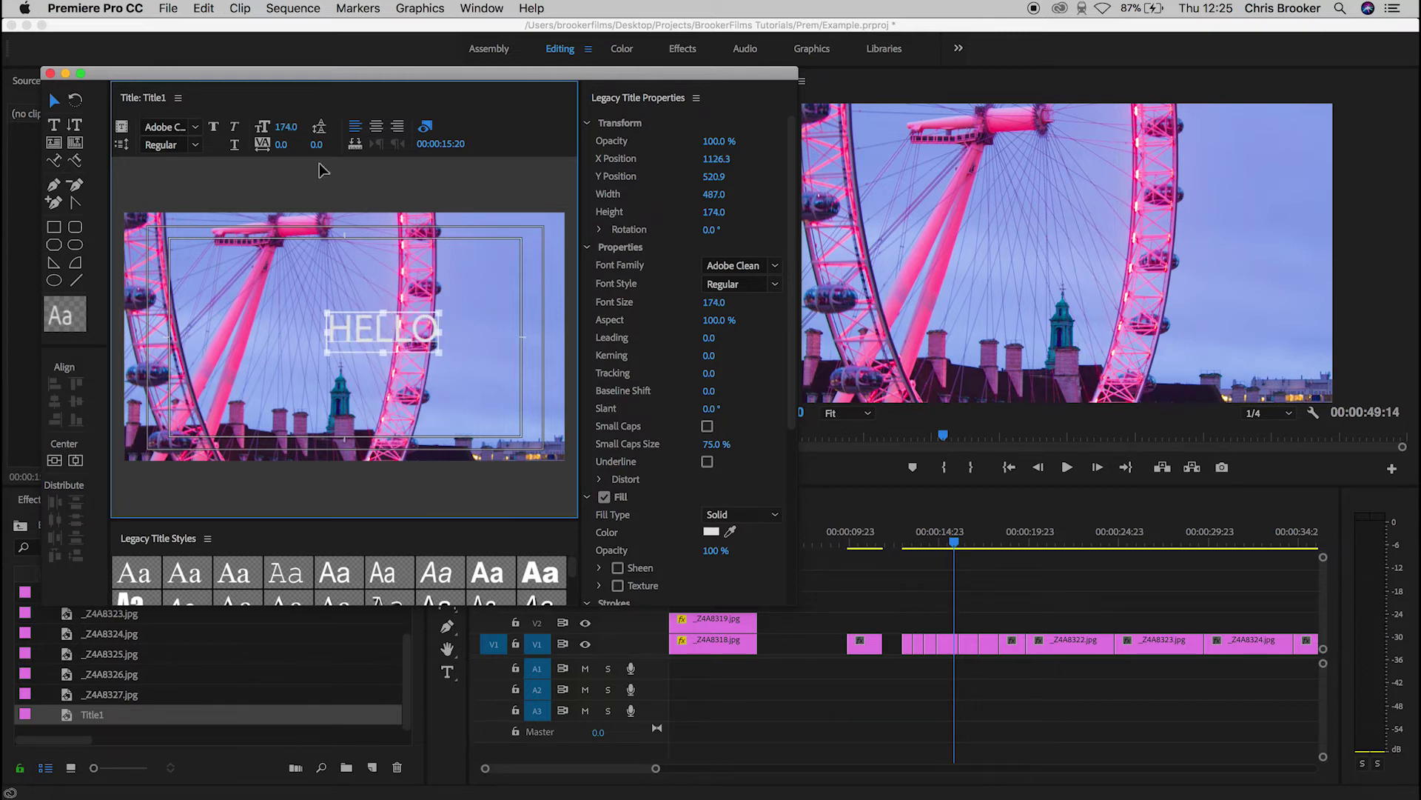
pyautogui.moveTo(280, 145); pyautogui.dragTo(322, 145)
# Add two more lines below HELLO in the same text object, reading hdfkjekjfb and kdfekj.
pyautogui.doubleClick(483, 329)
pyautogui.click(503, 324)
pyautogui.press('Return')
pyautogui.press('Return')
pyautogui.press('Up')
pyautogui.write('hdfkjekjfb')
pyautogui.press('Down')
pyautogui.write('kdfekj')
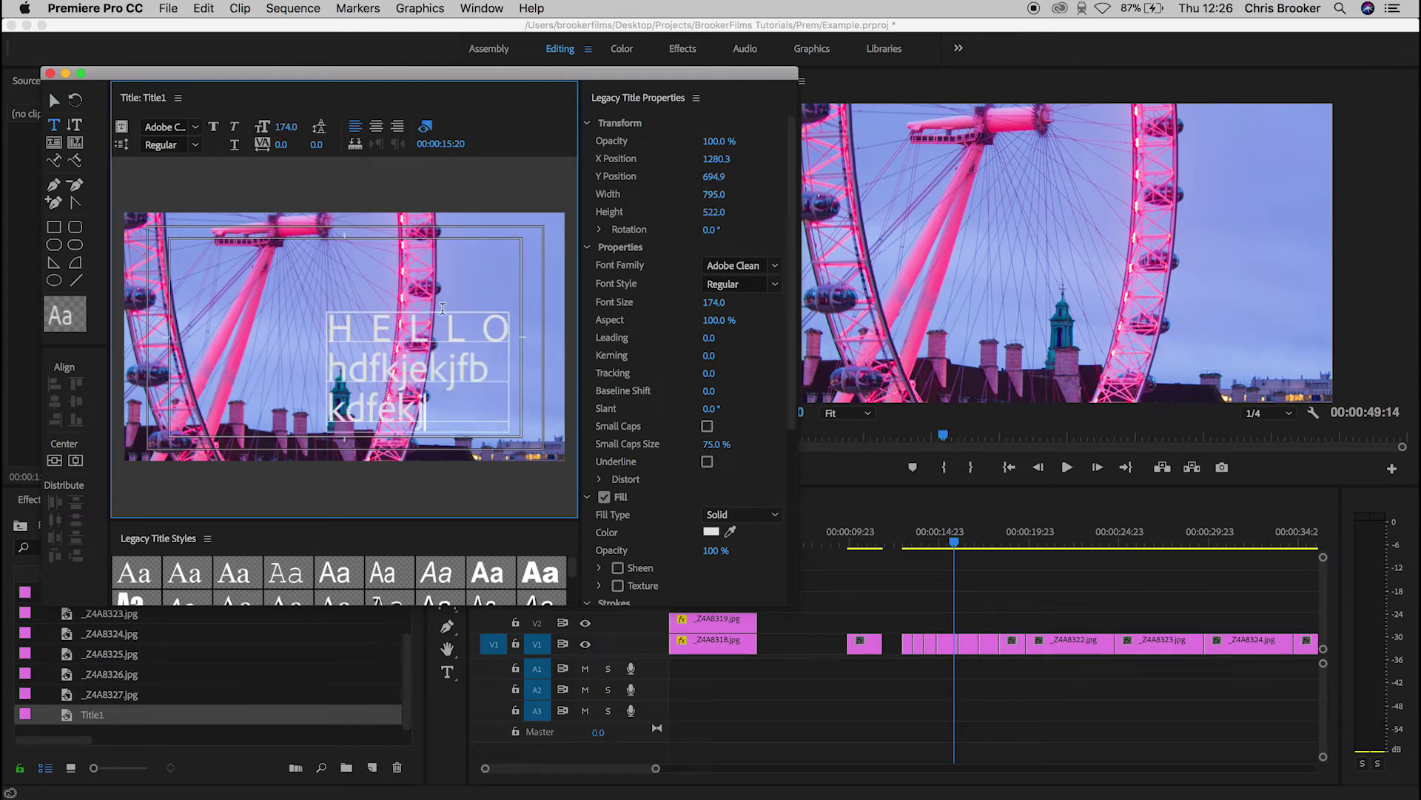
# Set the three-line text's leading to 36 and move the block up and to the left in the frame.
pyautogui.click(53, 100)
pyautogui.click(389, 349)
pyautogui.moveTo(709, 338)
pyautogui.mouseDown()
pyautogui.moveTo(786, 337)
pyautogui.moveTo(725, 338)
pyautogui.mouseUp()
pyautogui.moveTo(439, 365); pyautogui.dragTo(413, 319)
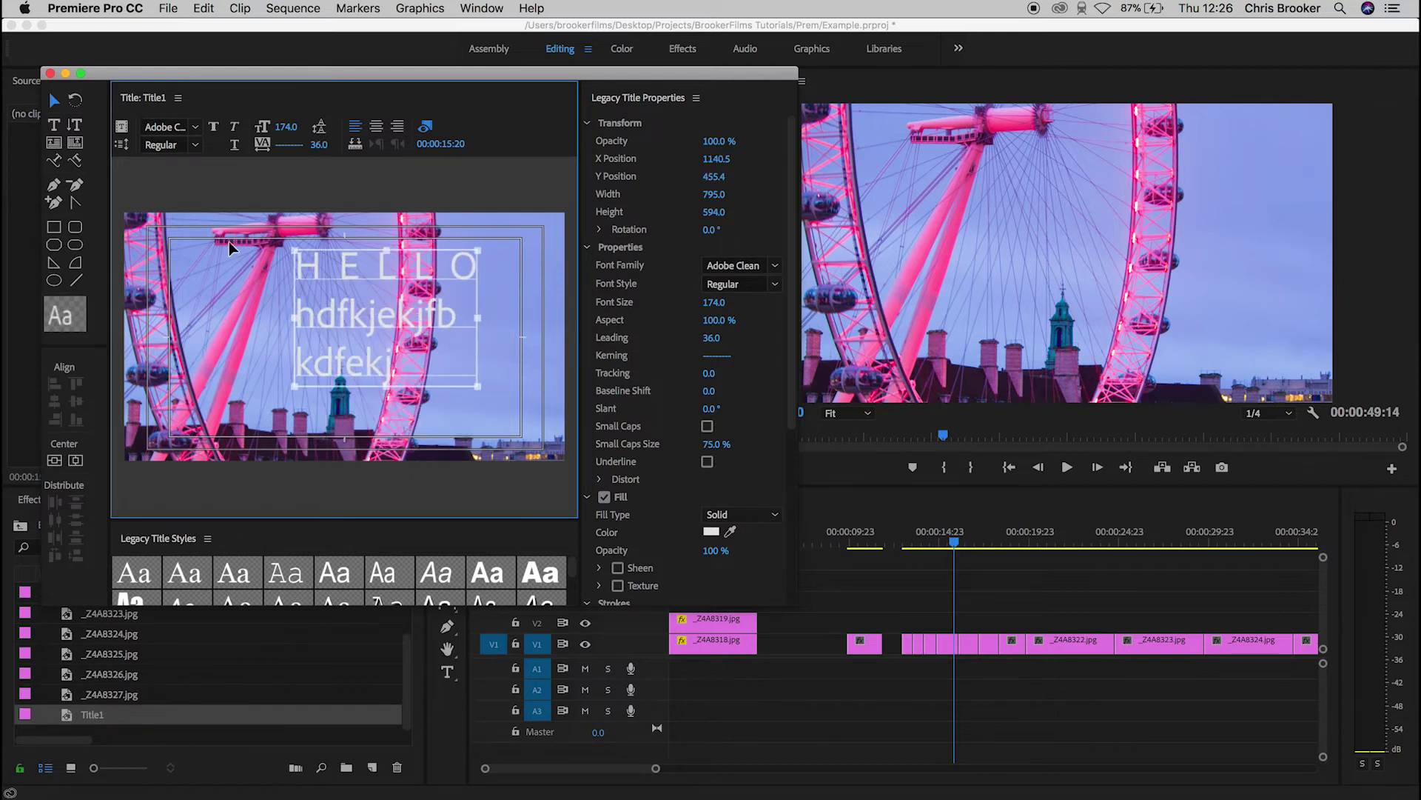
# Browse the font list and try the plain Arial, lilac gradient and blue bold italic title styles on the text.
pyautogui.click(194, 128)
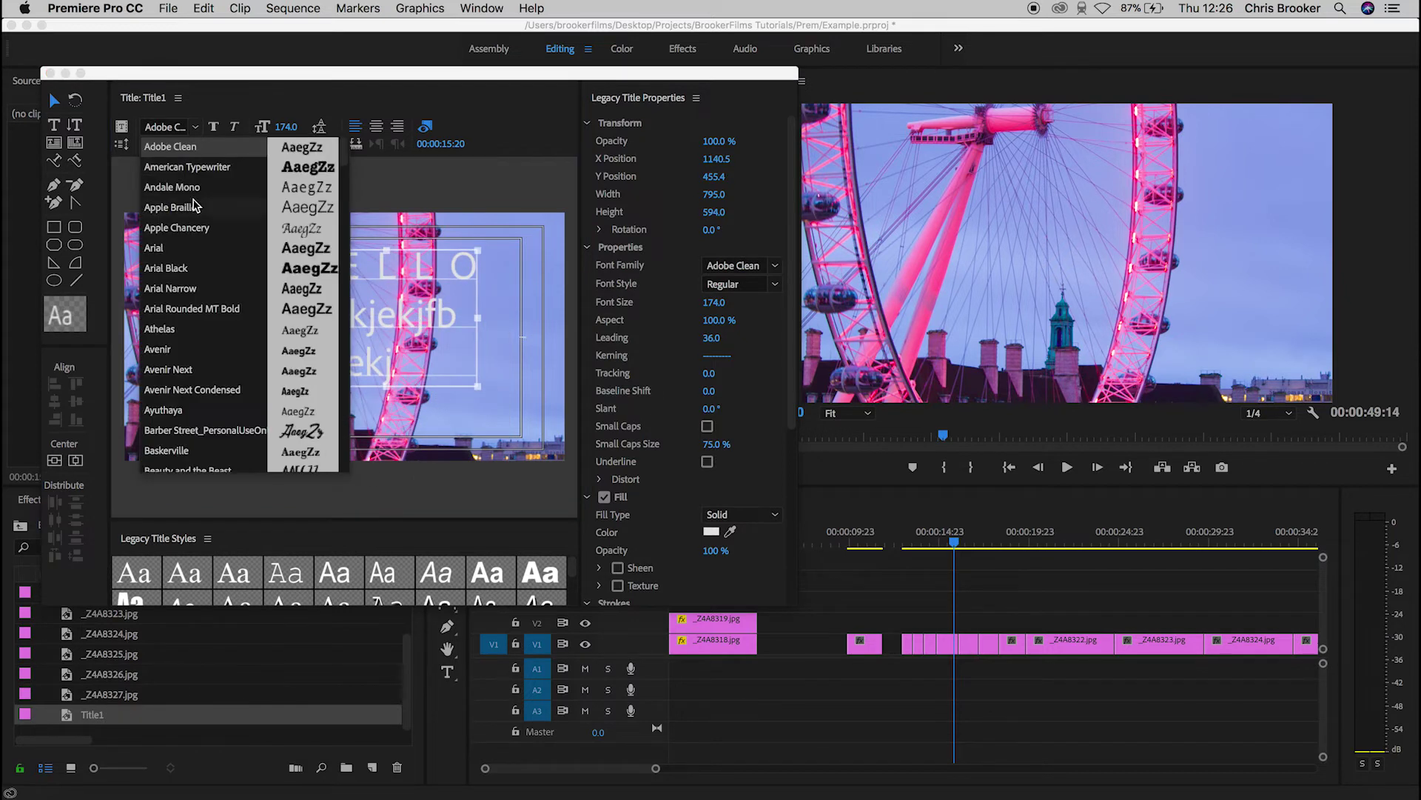
pyautogui.click(194, 127)
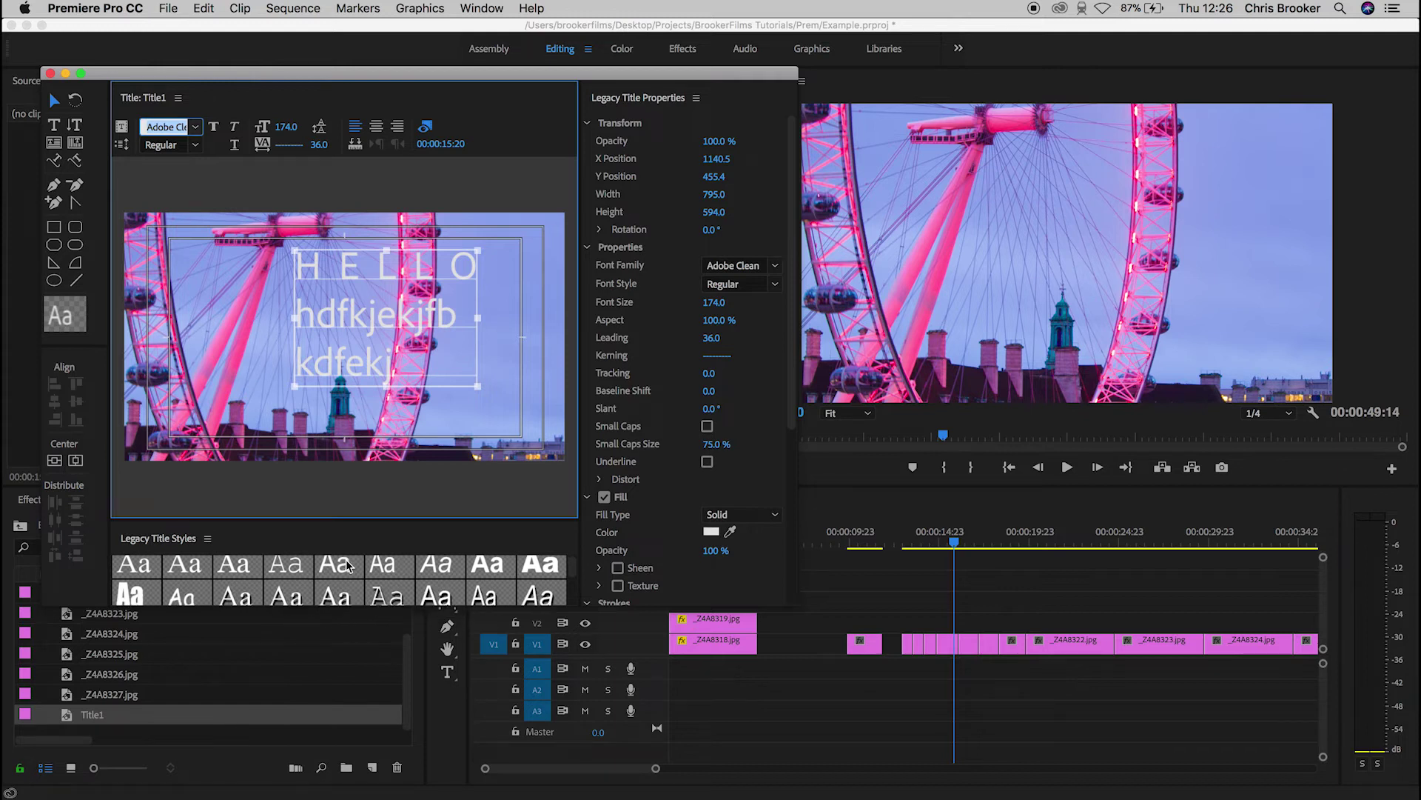
pyautogui.click(337, 597)
pyautogui.click(345, 562)
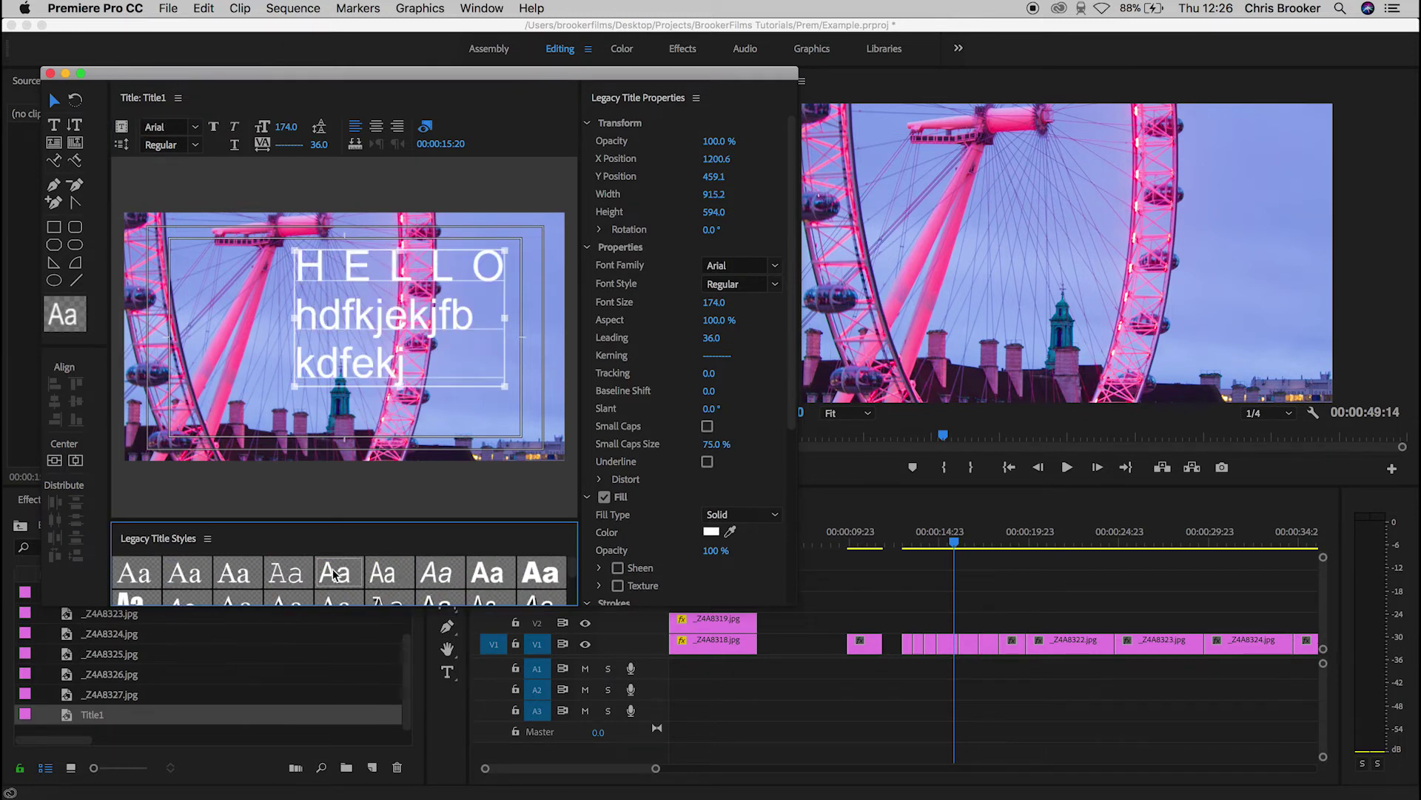
pyautogui.scroll(-3, 341, 573)
pyautogui.click(273, 591)
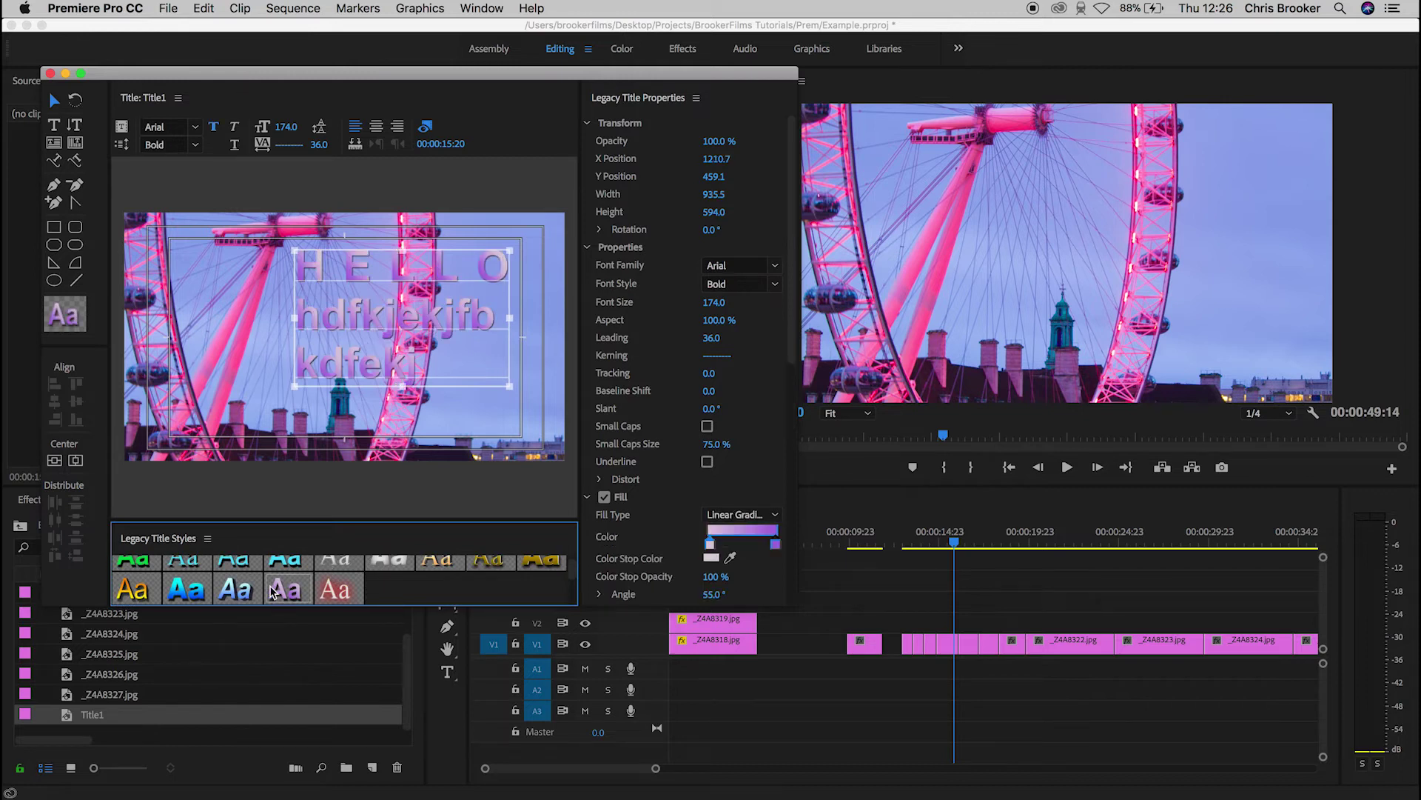
pyautogui.click(220, 598)
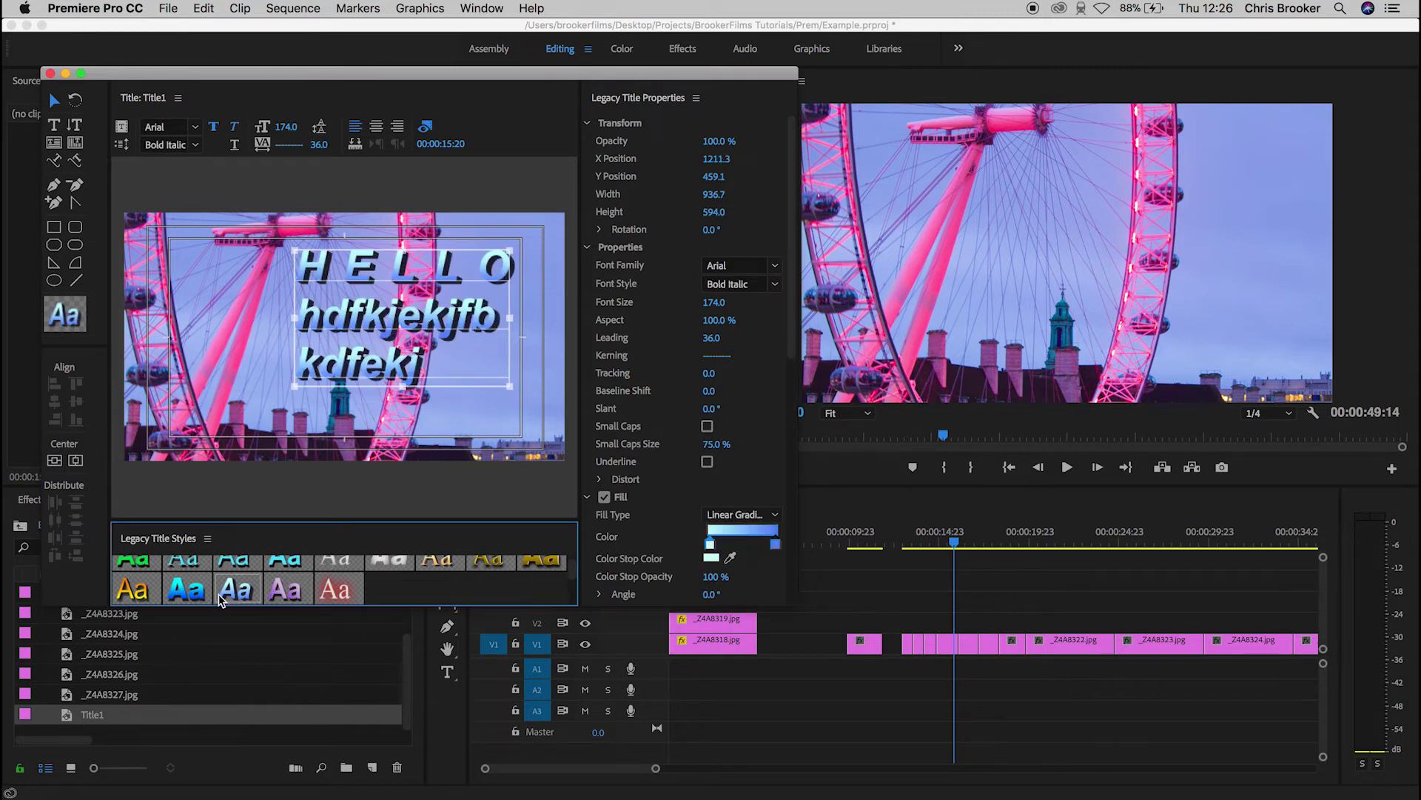
# Apply the turquoise Times New Roman title style to the text and move the block left toward the frame's centre.
pyautogui.scroll(2, 221, 598)
pyautogui.click(213, 590)
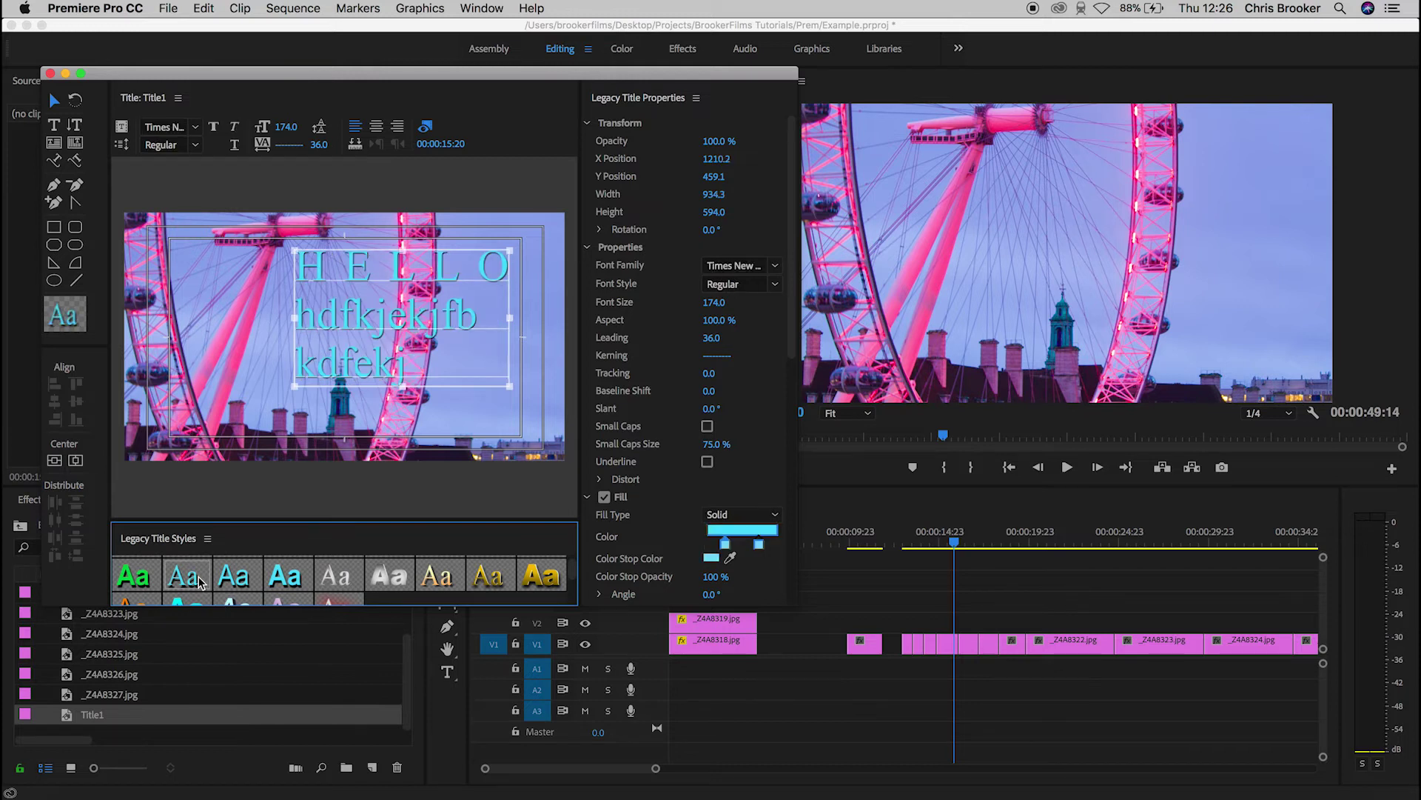
pyautogui.scroll(2, 200, 584)
pyautogui.moveTo(378, 298); pyautogui.dragTo(334, 305)
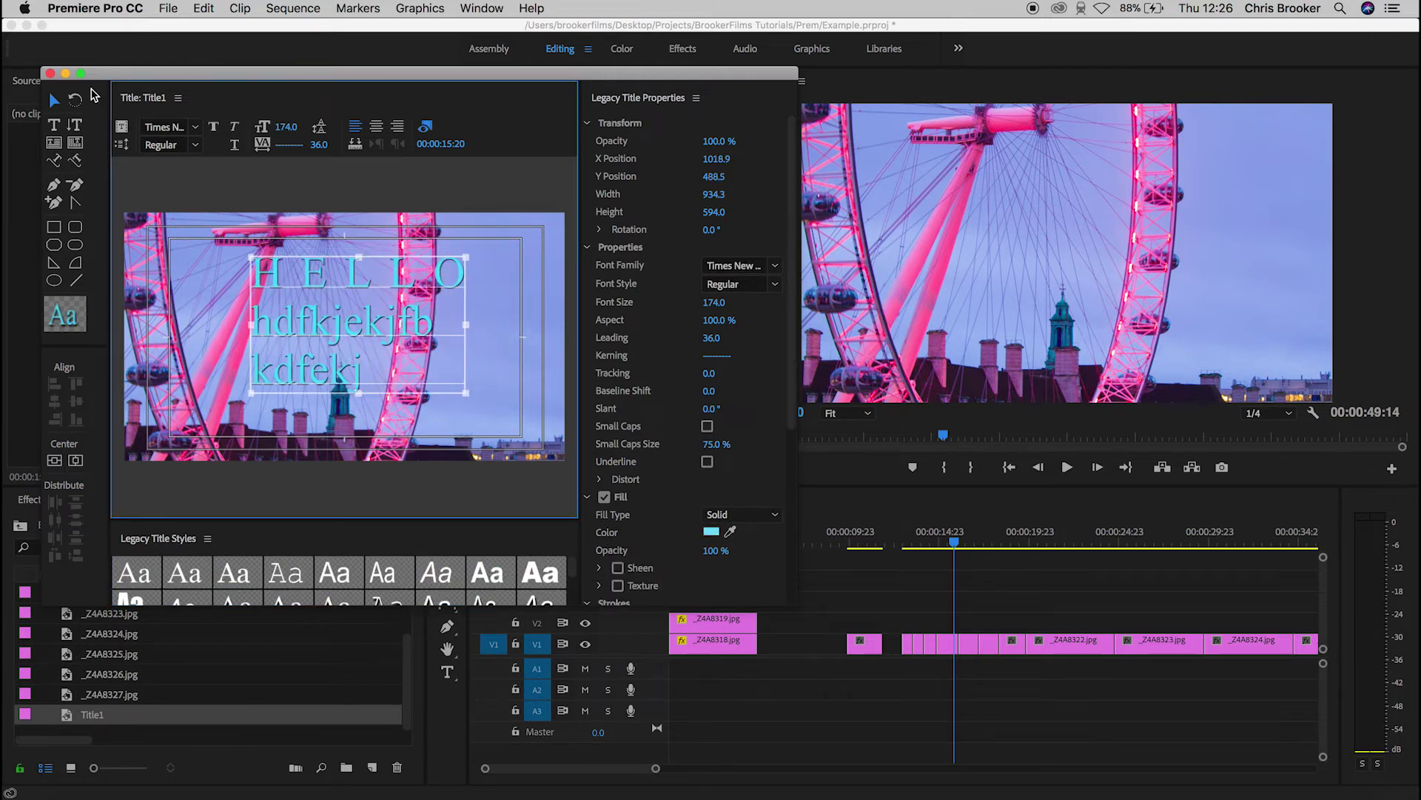
# Close the title editor and place Title1 from the Footage bin on track V2, above the split clips at the playhead.
pyautogui.click(50, 74)
pyautogui.click(417, 500)
pyautogui.click(420, 526)
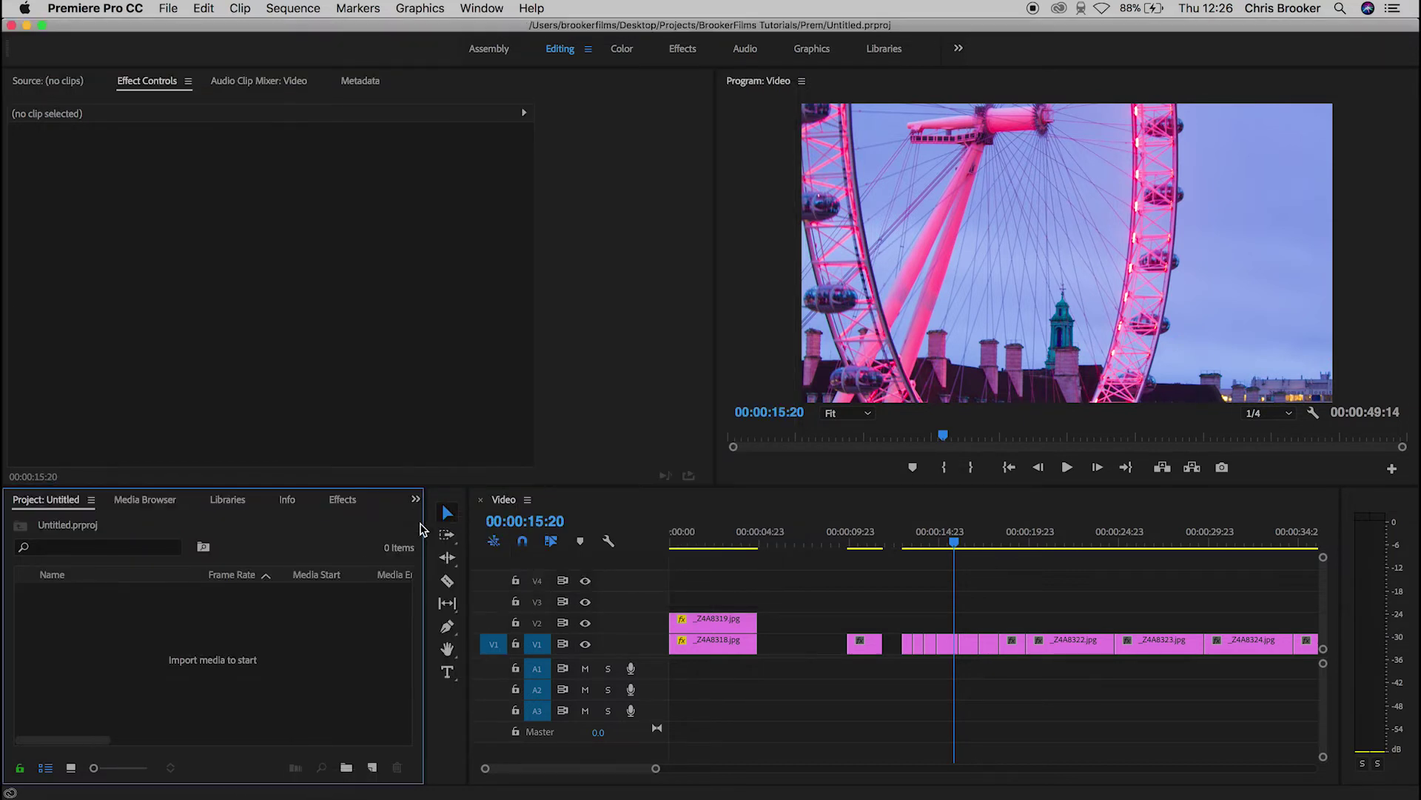
pyautogui.click(416, 499)
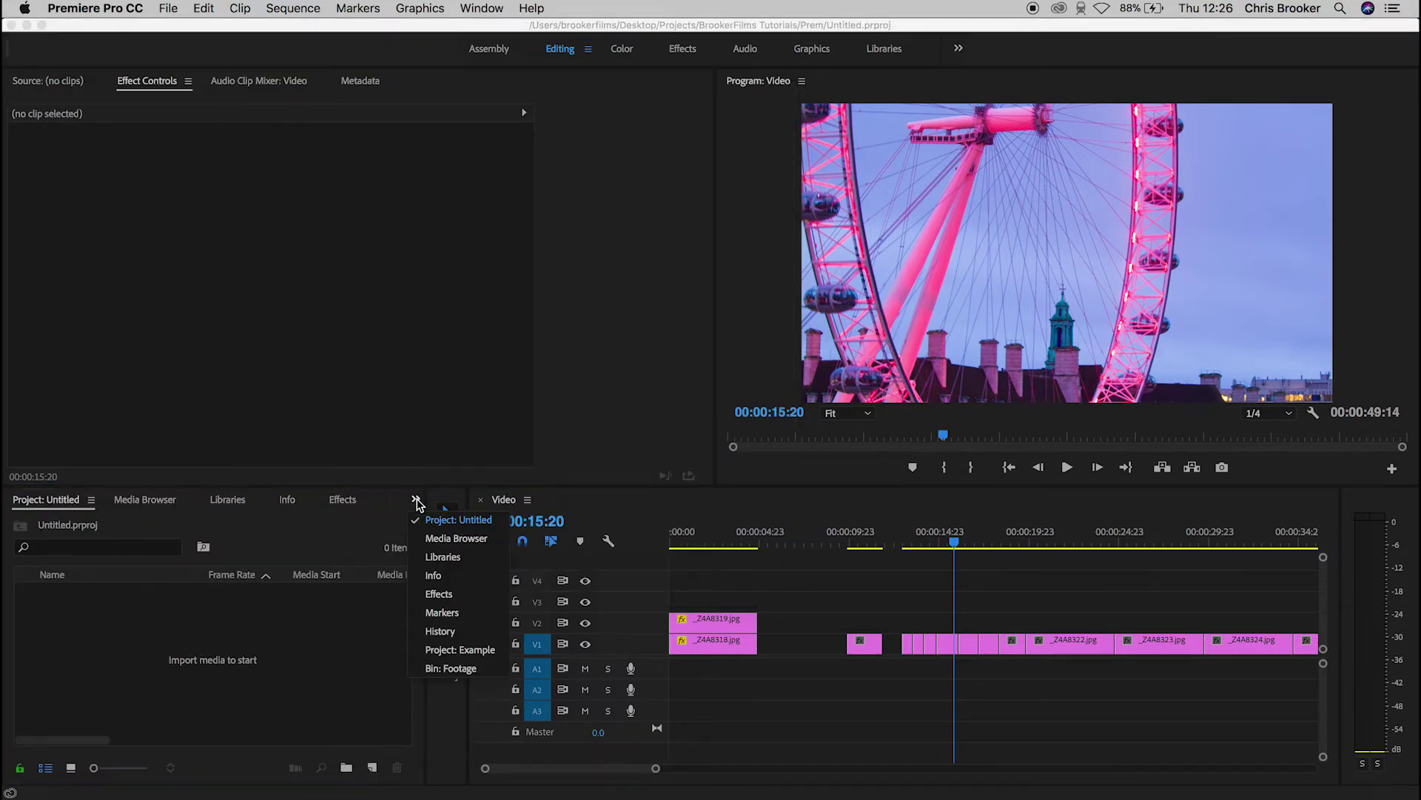
pyautogui.click(453, 670)
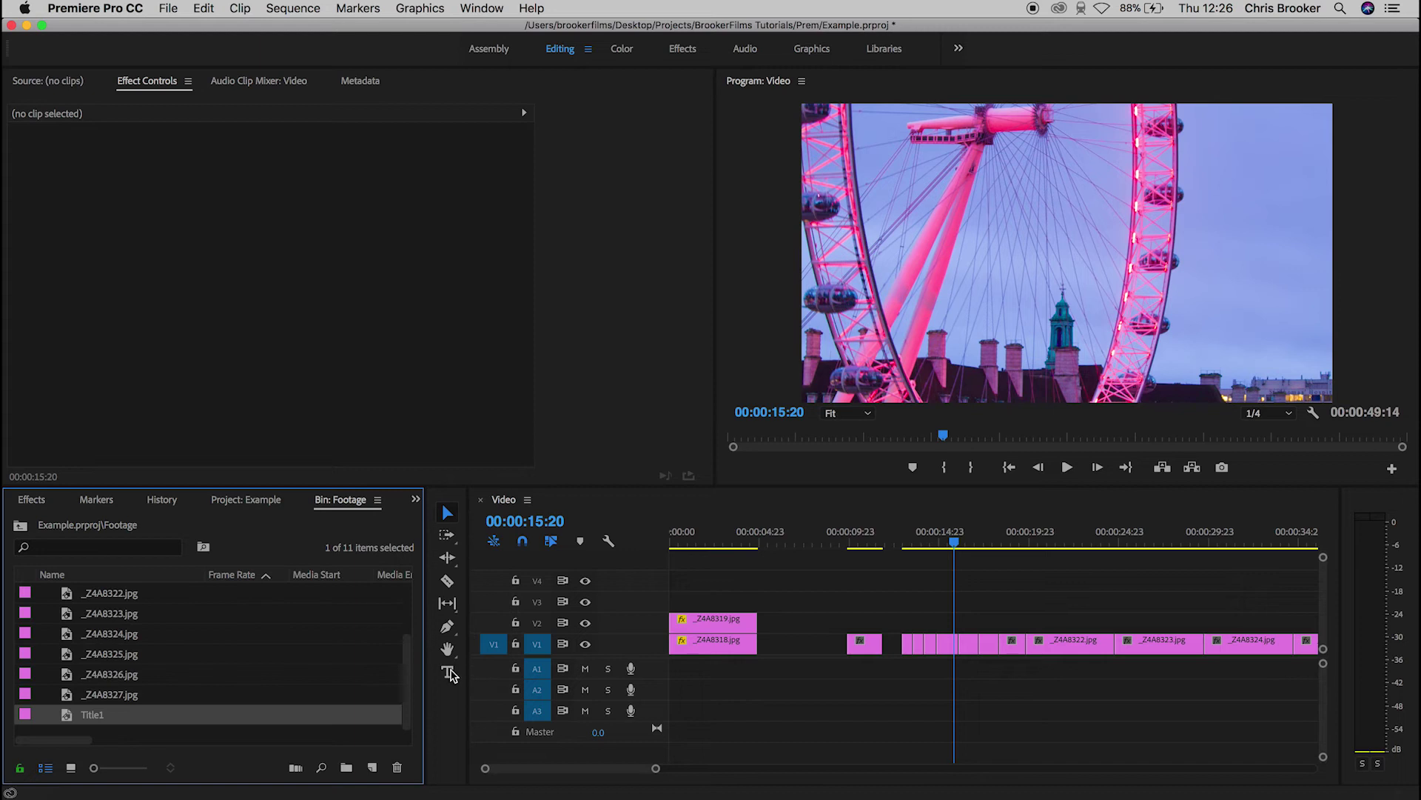
pyautogui.moveTo(89, 718); pyautogui.dragTo(910, 624)
pyautogui.click(86, 714)
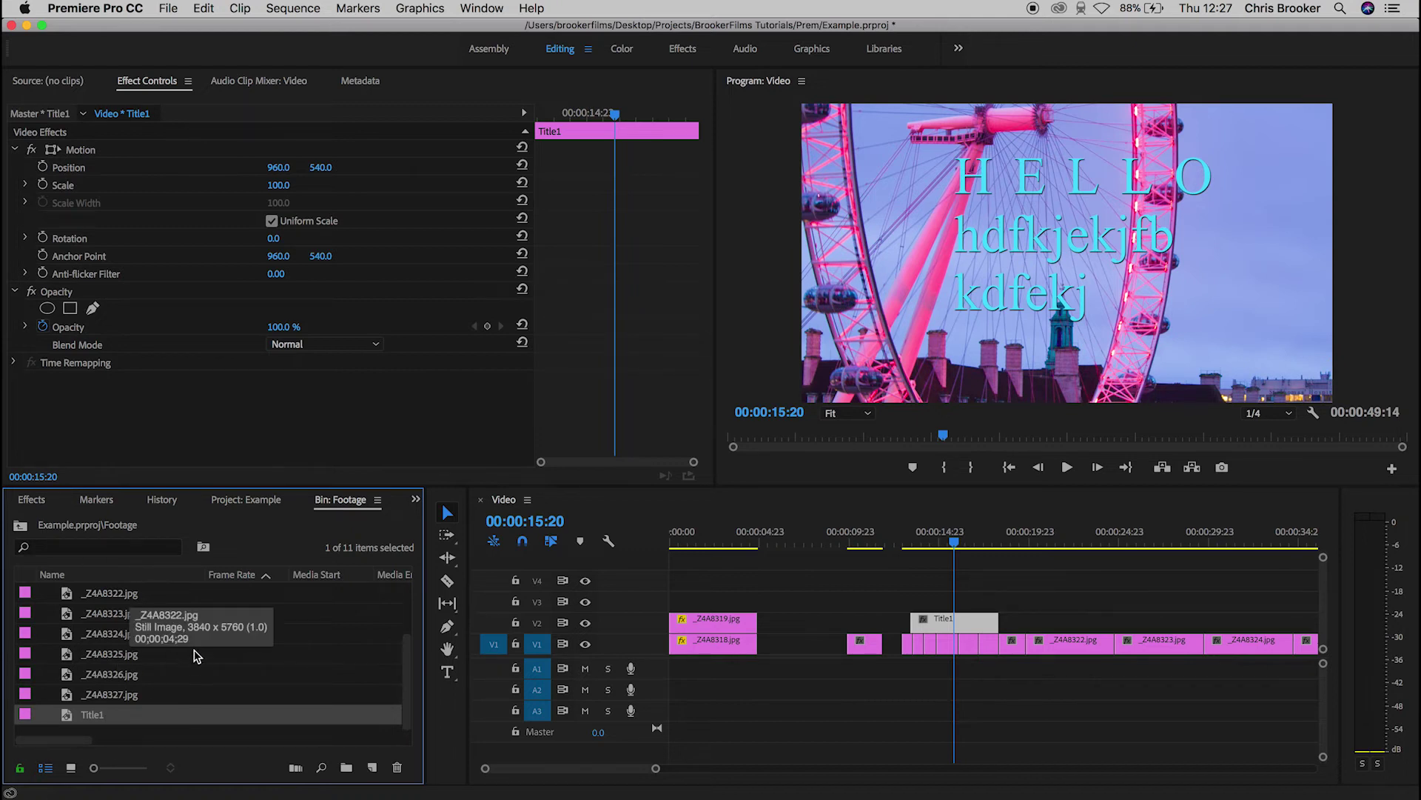
# Bring up the Example project's item list and look through its contents.
pyautogui.click(415, 504)
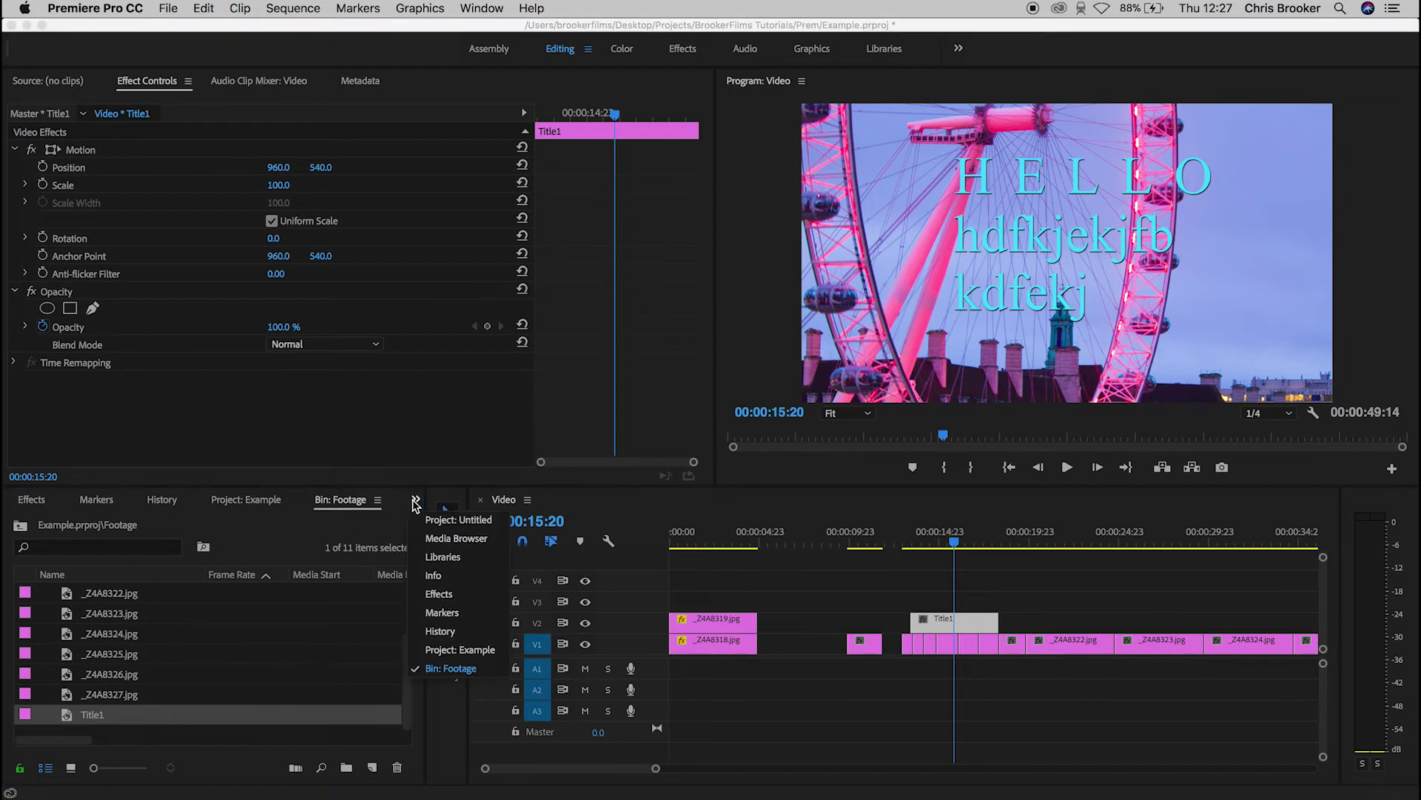
pyautogui.click(439, 527)
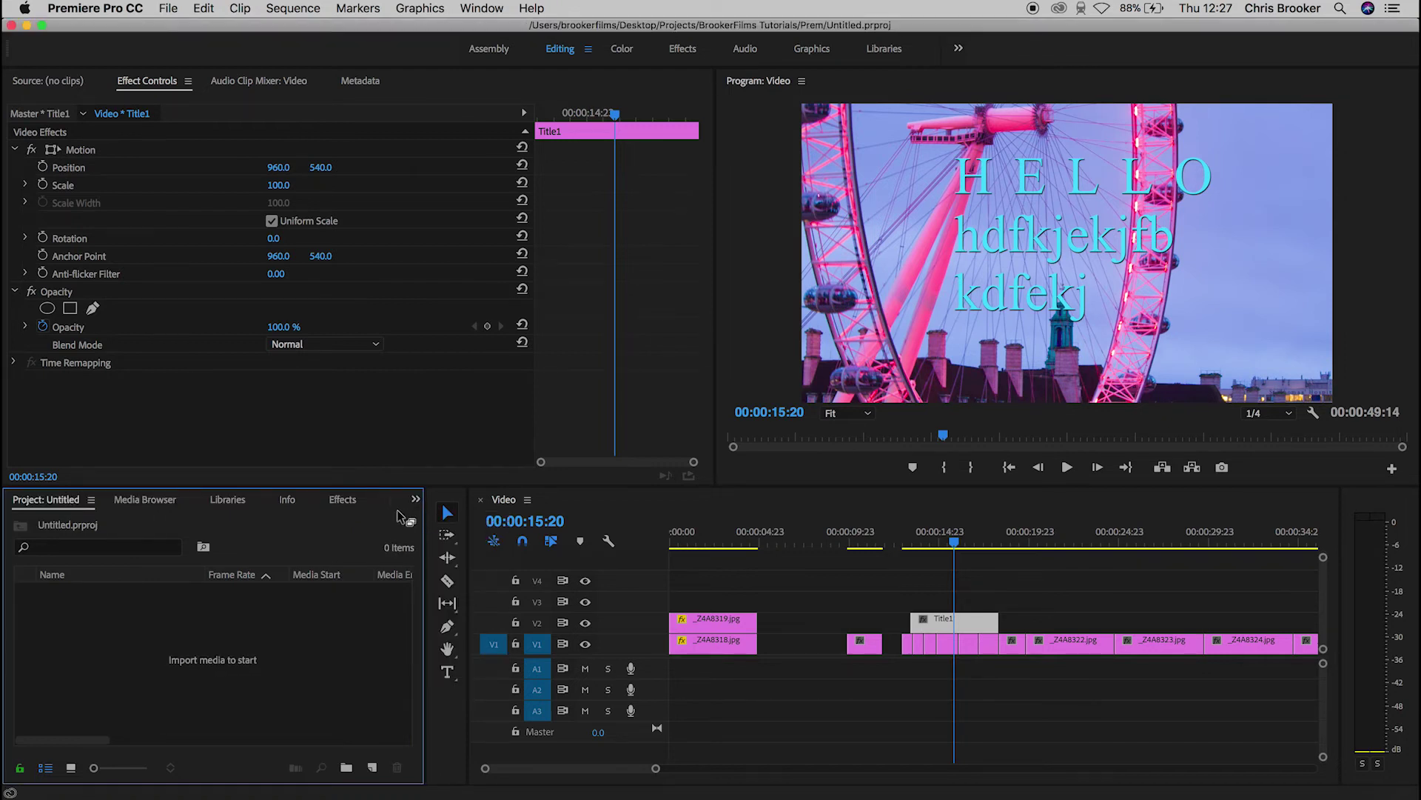
pyautogui.click(416, 500)
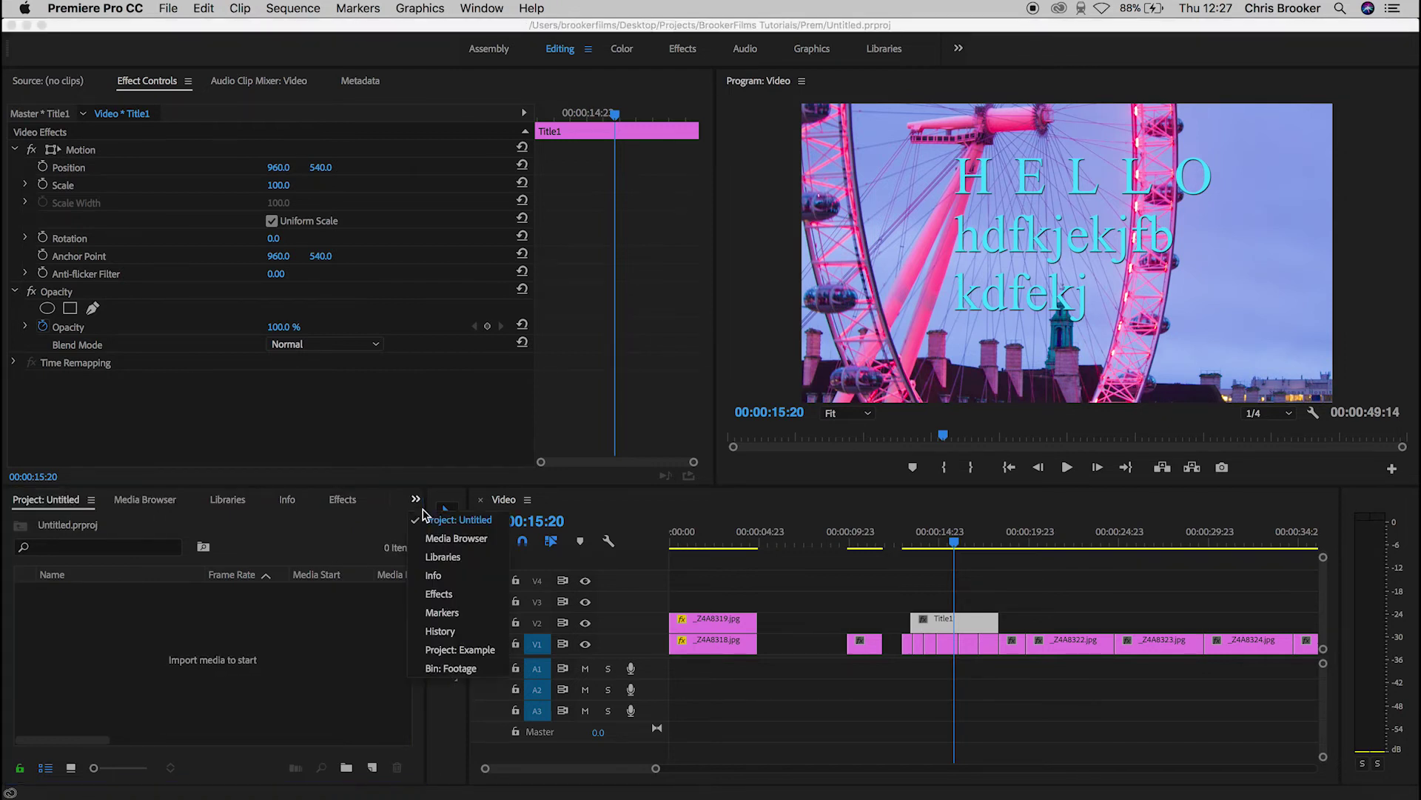
pyautogui.click(460, 649)
pyautogui.scroll(3, 121, 707)
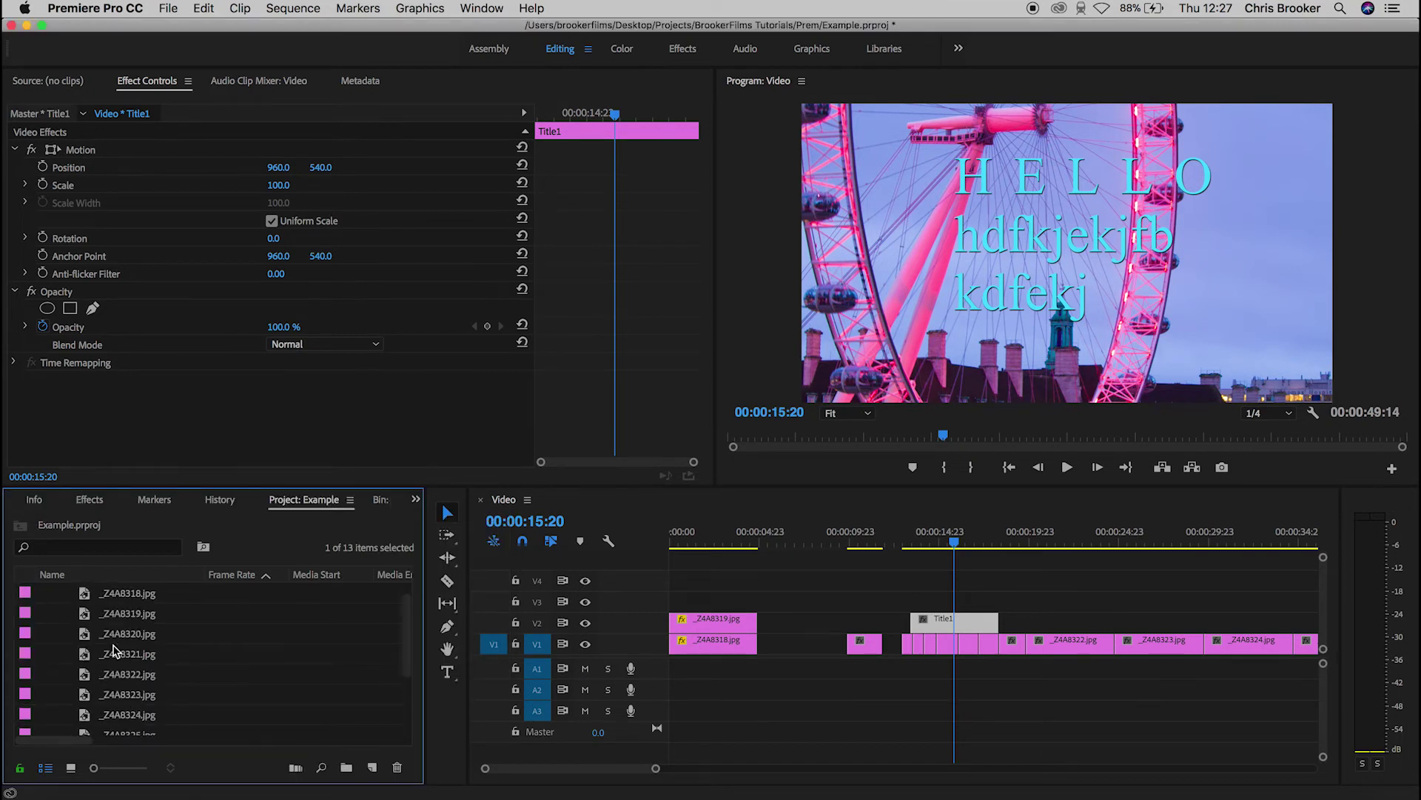
pyautogui.scroll(-3, 114, 653)
pyautogui.scroll(3, 132, 609)
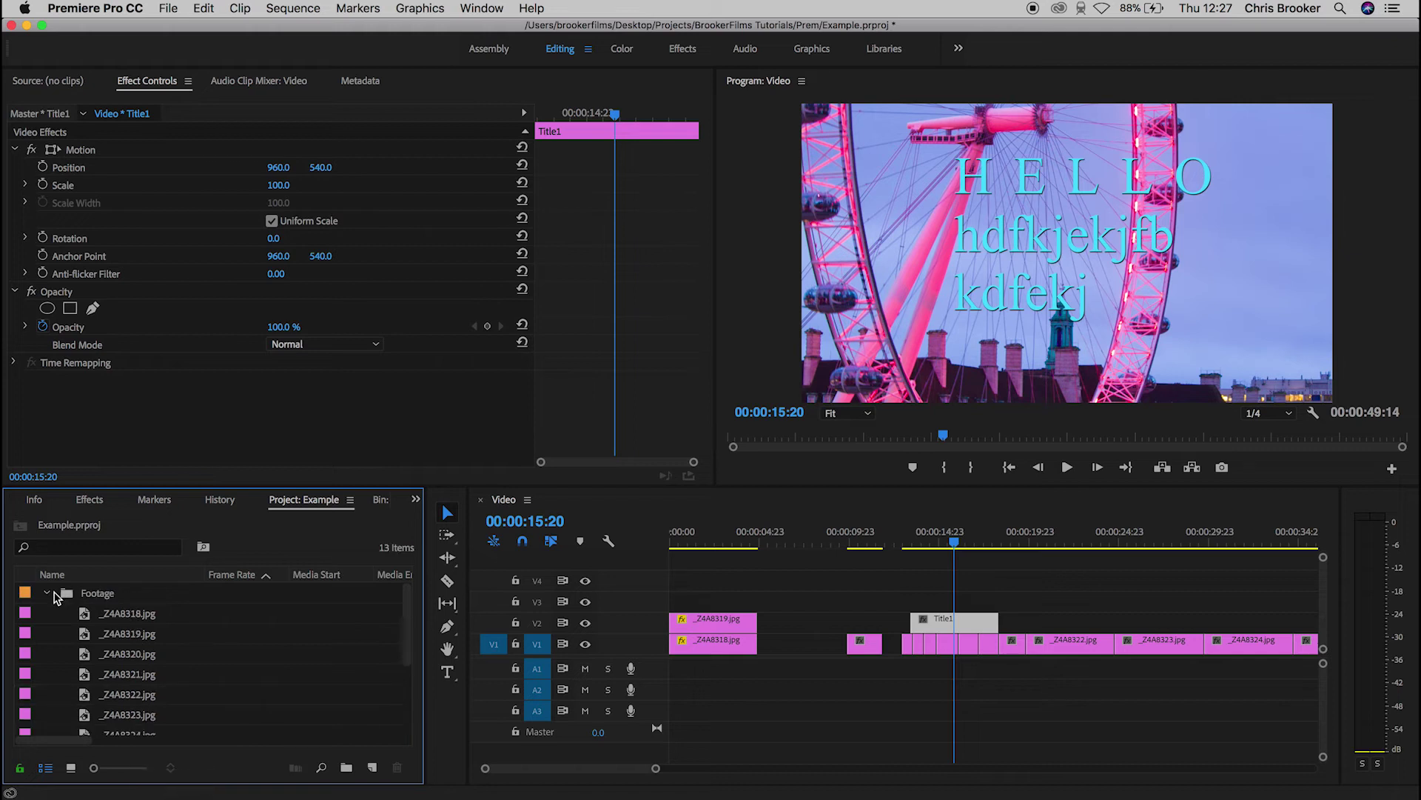
# Move Title1 out of the Footage bin to the project's root level and collapse the bin.
pyautogui.click(44, 595)
pyautogui.click(44, 595)
pyautogui.scroll(-3, 116, 653)
pyautogui.click(110, 697)
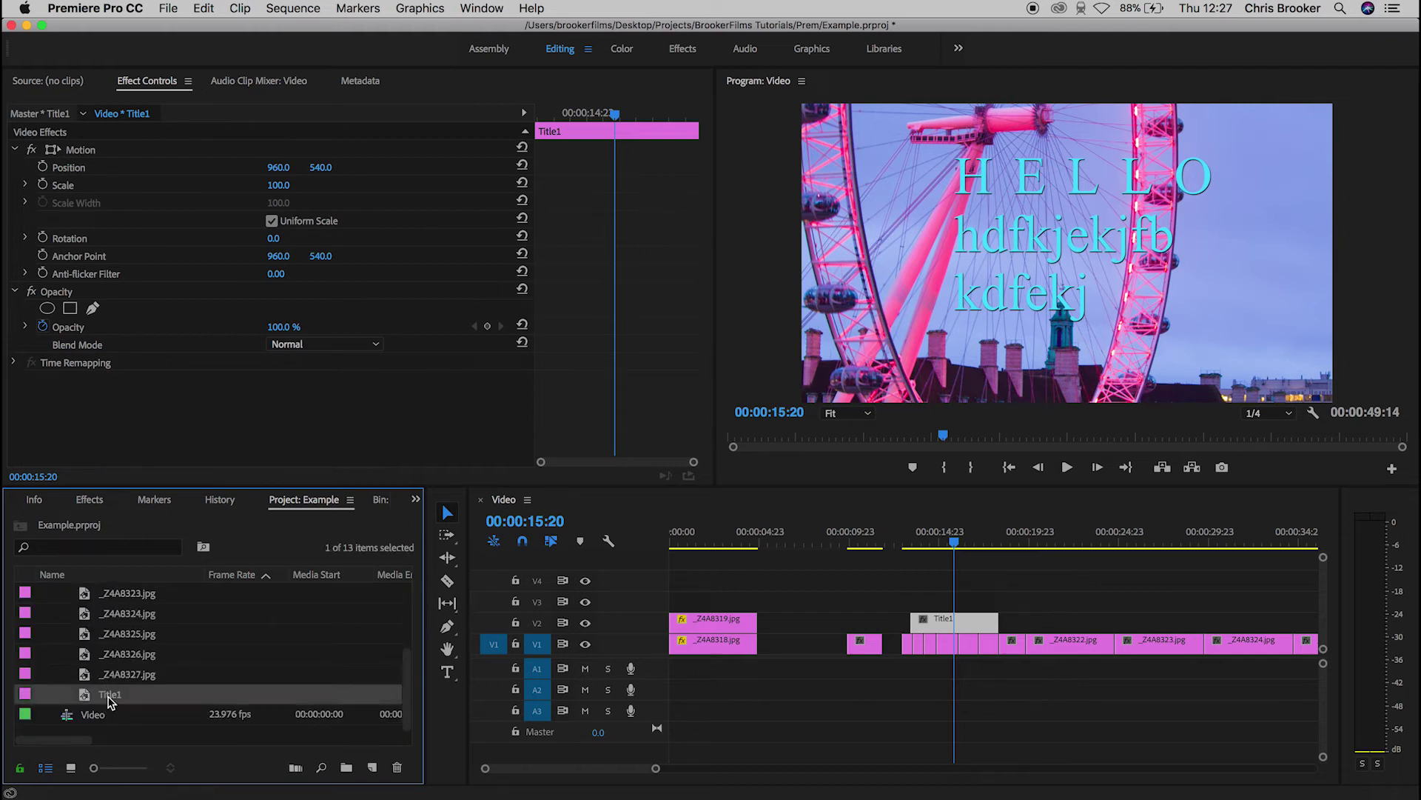
pyautogui.moveTo(121, 699); pyautogui.dragTo(81, 725)
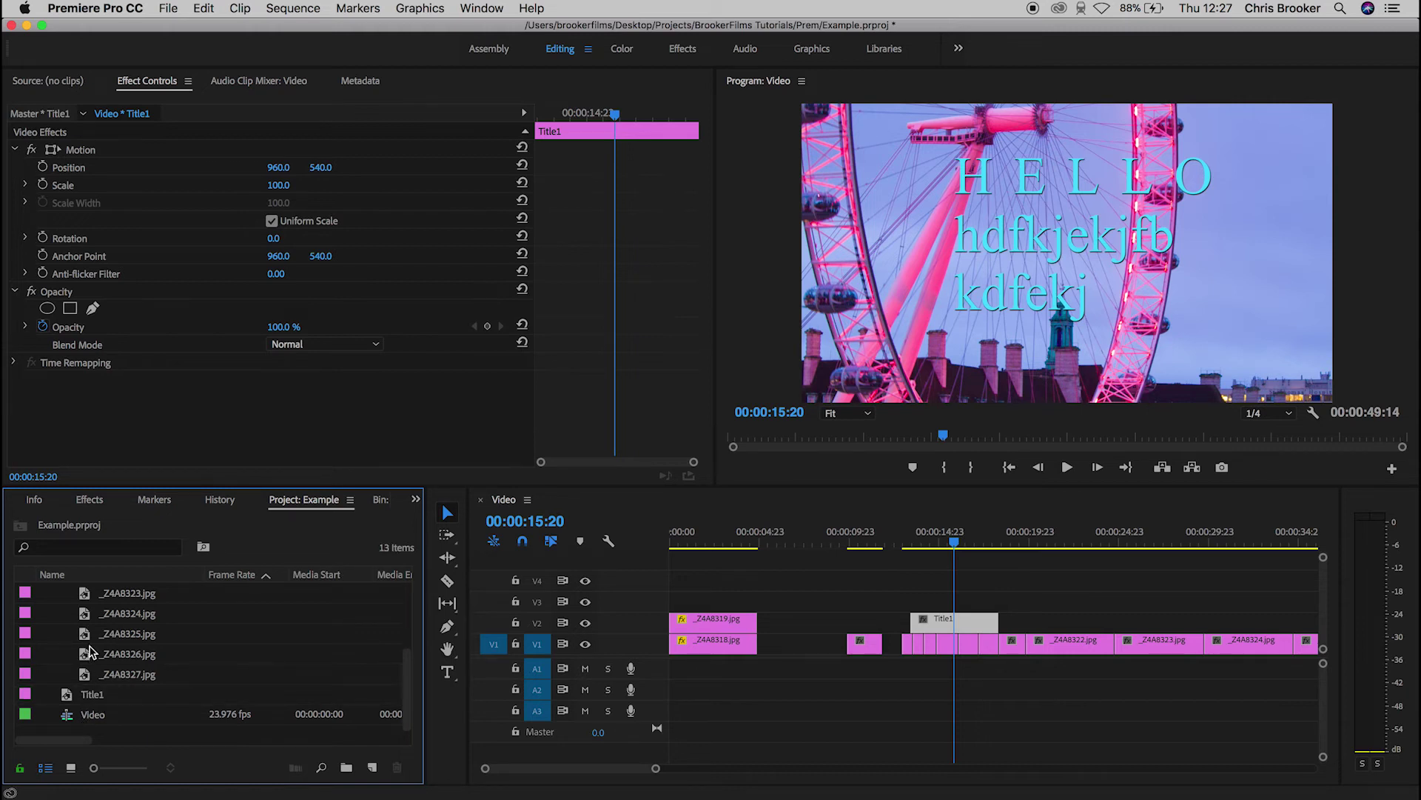
pyautogui.scroll(3, 93, 651)
pyautogui.click(49, 595)
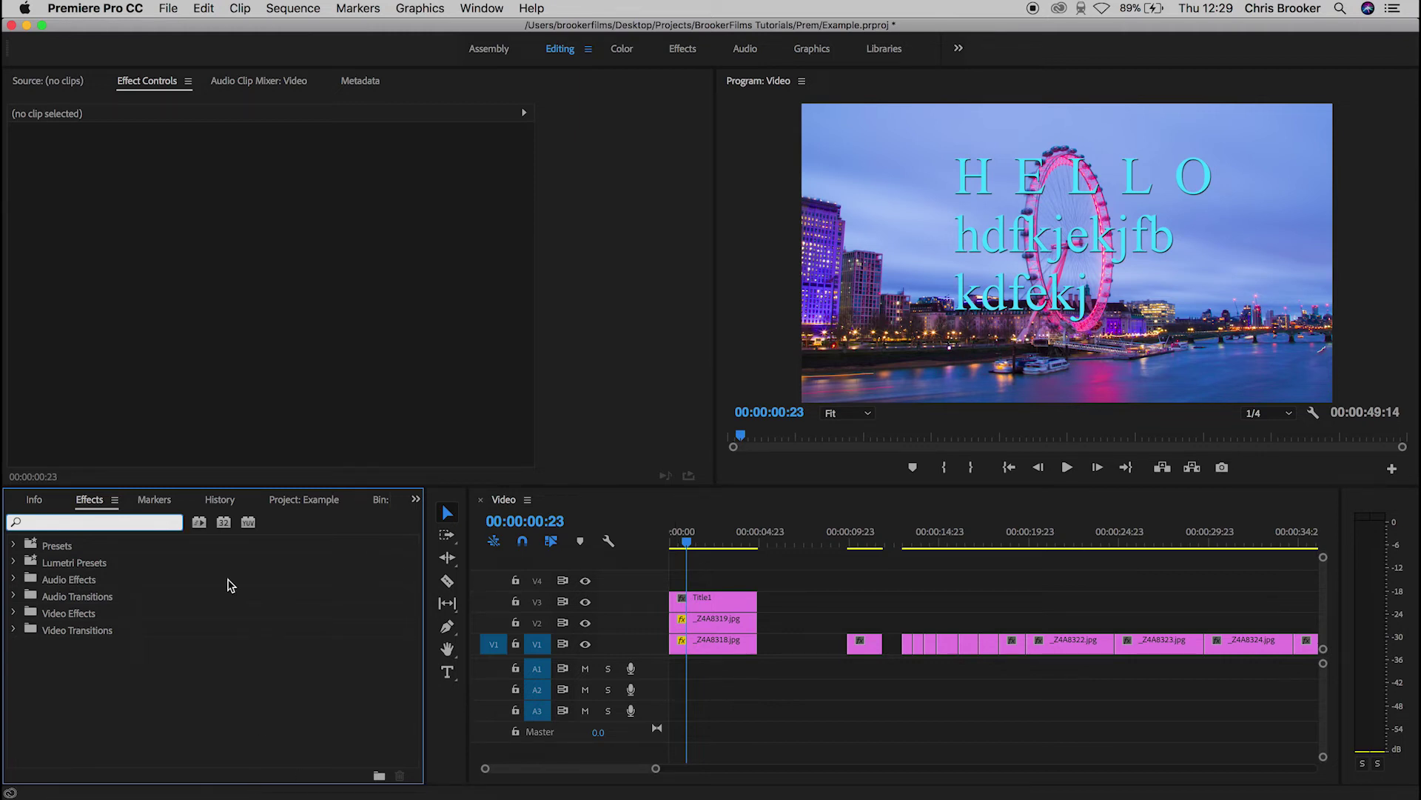
# Search the effects for "fast" and apply Fast Color Corrector to _Z4A8319.jpg on track V2.
pyautogui.click(81, 521)
pyautogui.write('fast')
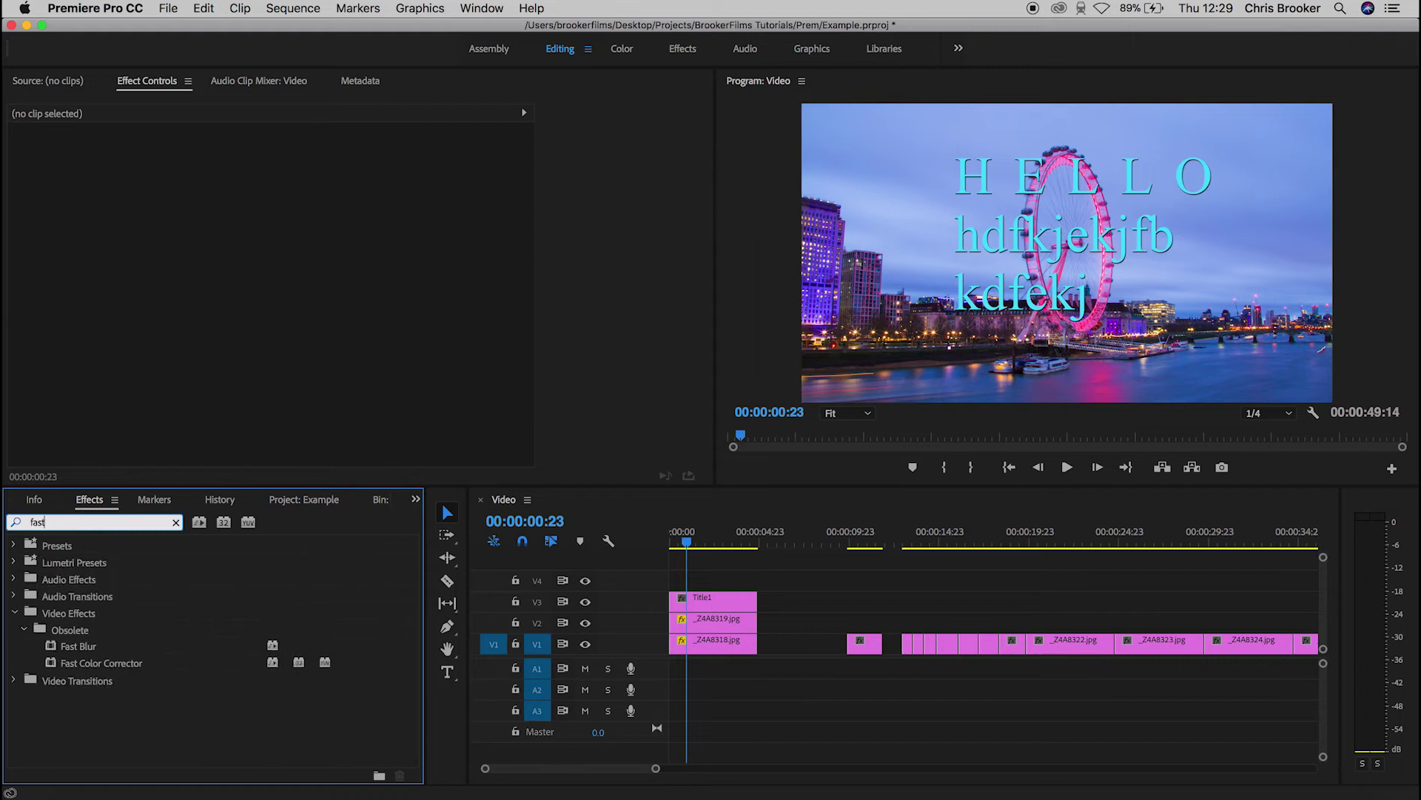
pyautogui.click(93, 665)
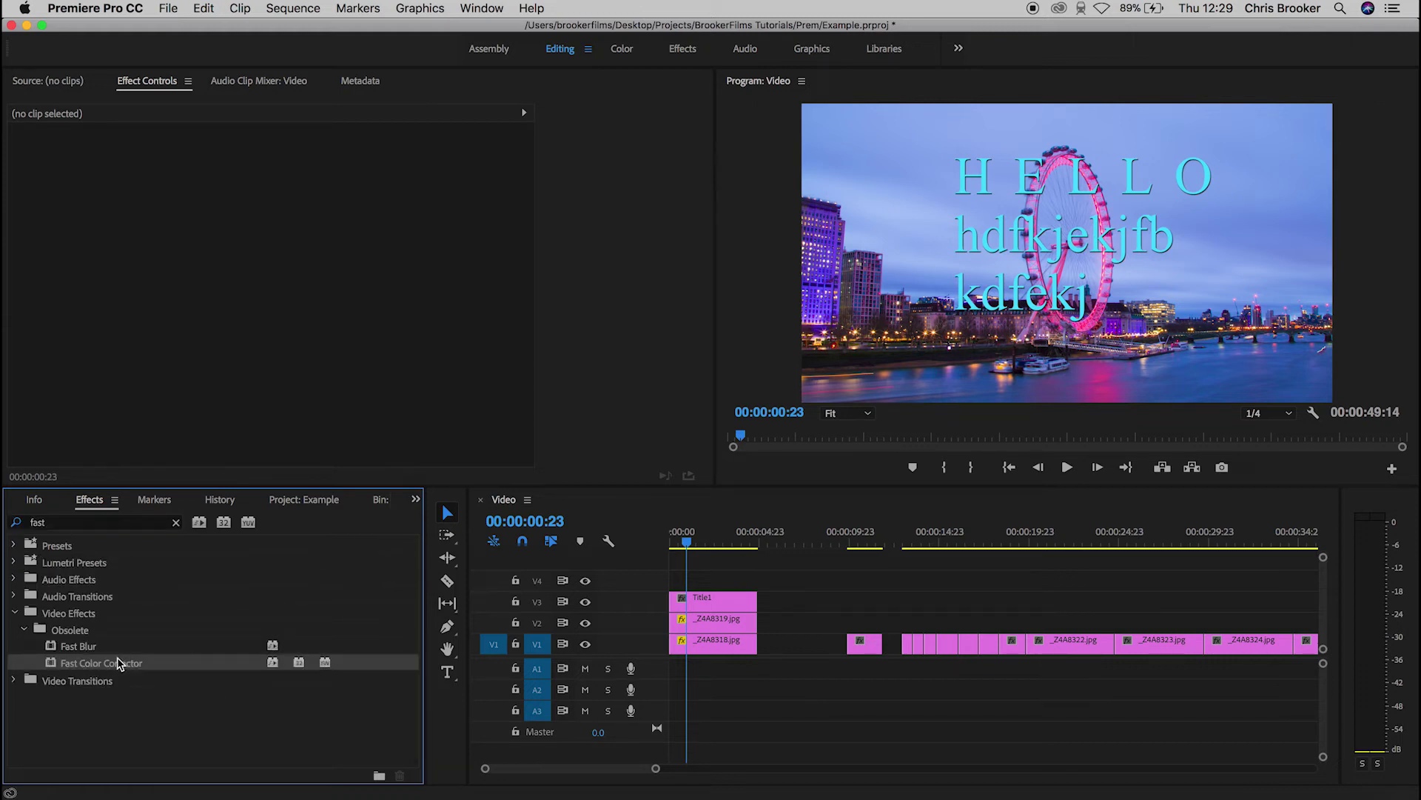
pyautogui.moveTo(92, 670); pyautogui.dragTo(707, 620)
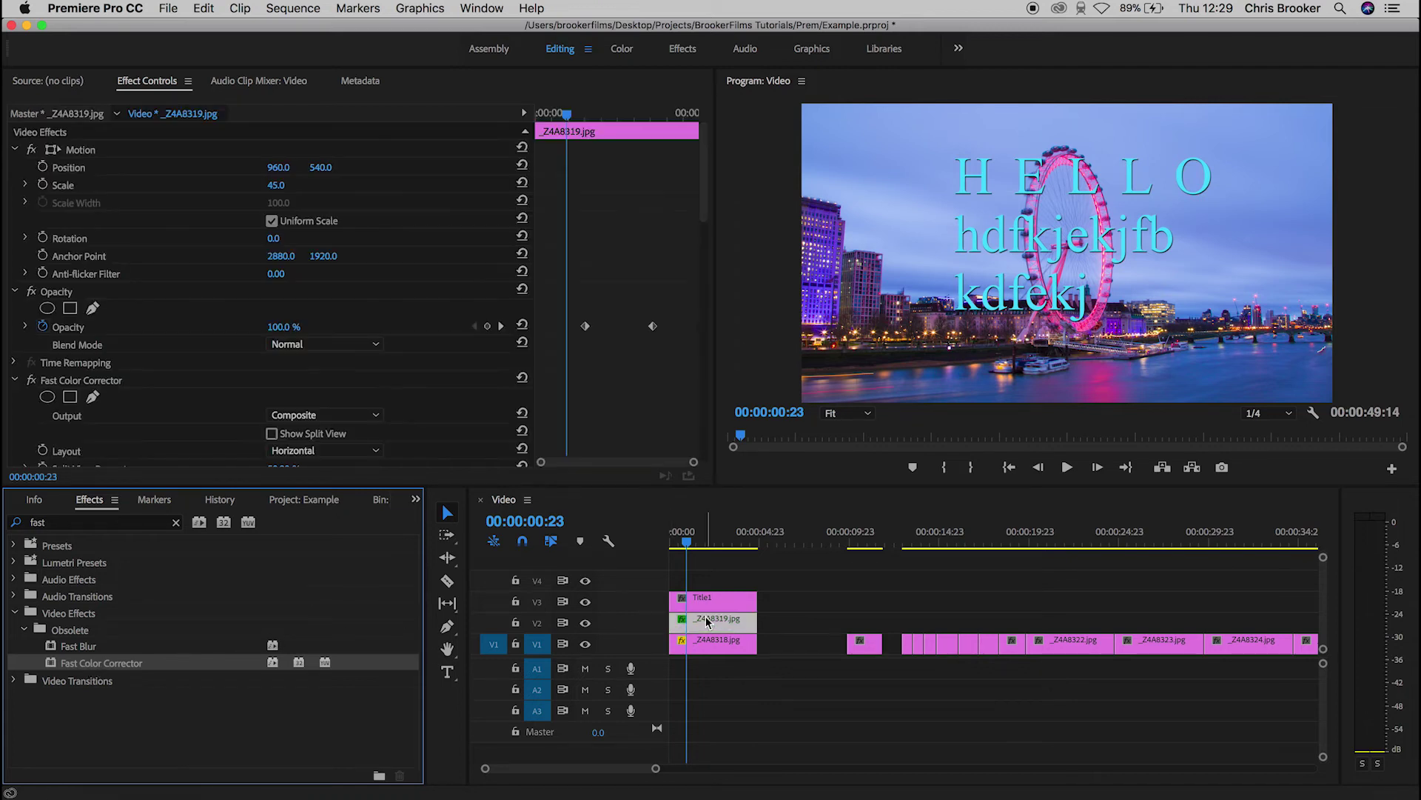
# Look through the Fast Color Corrector settings and hue balance wheel for _Z4A8319.jpg, and bring up the Example project's item list.
pyautogui.scroll(-5, 606, 386)
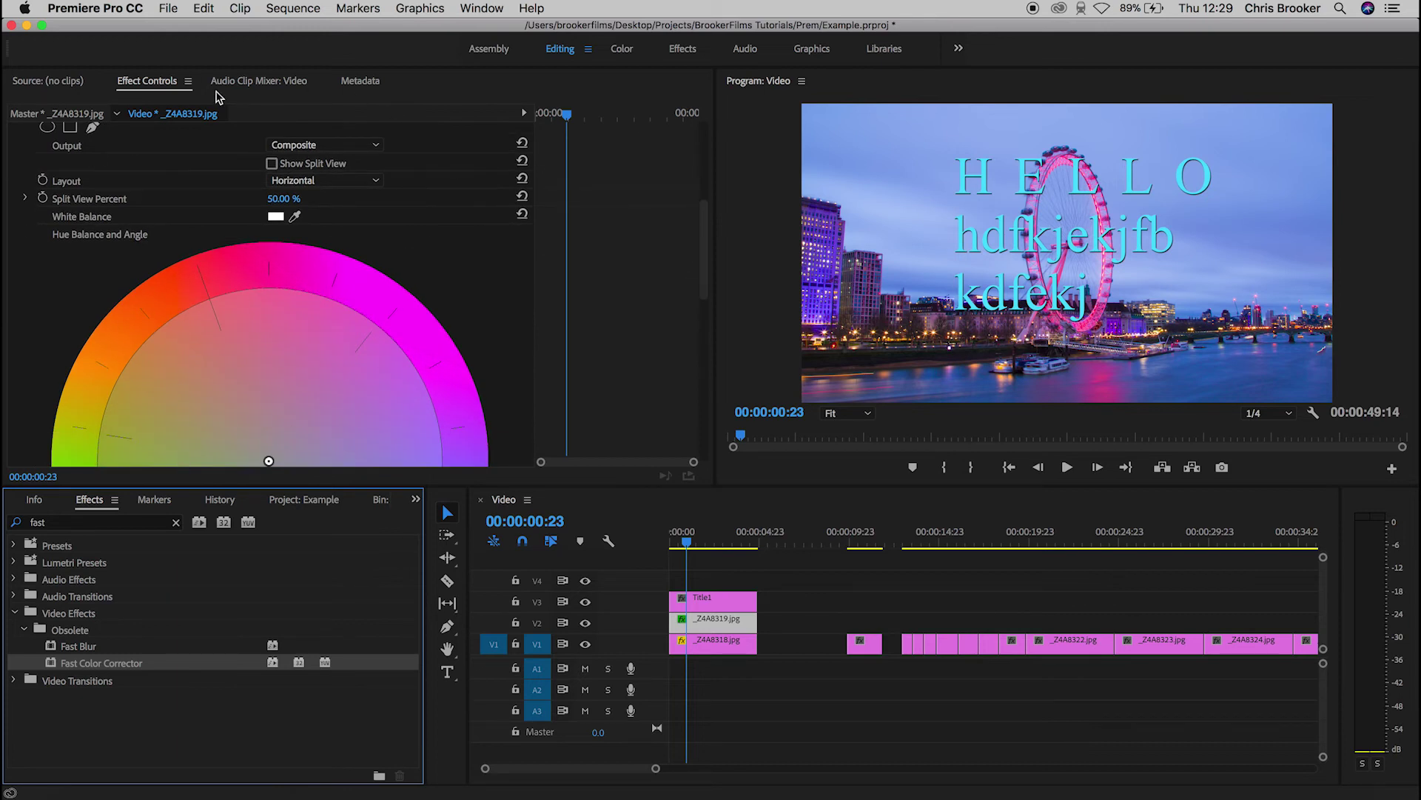
pyautogui.scroll(-6, 546, 253)
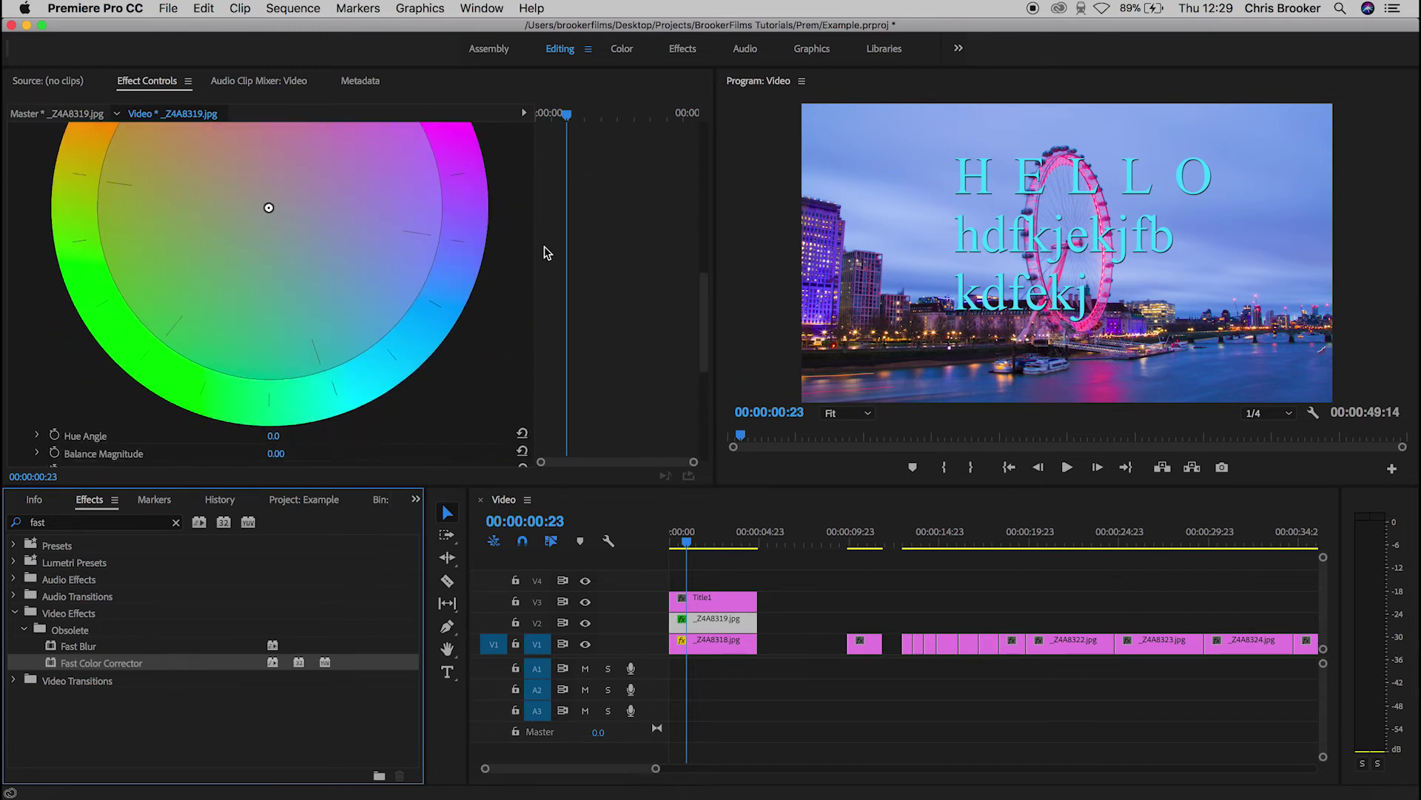
pyautogui.scroll(8, 546, 253)
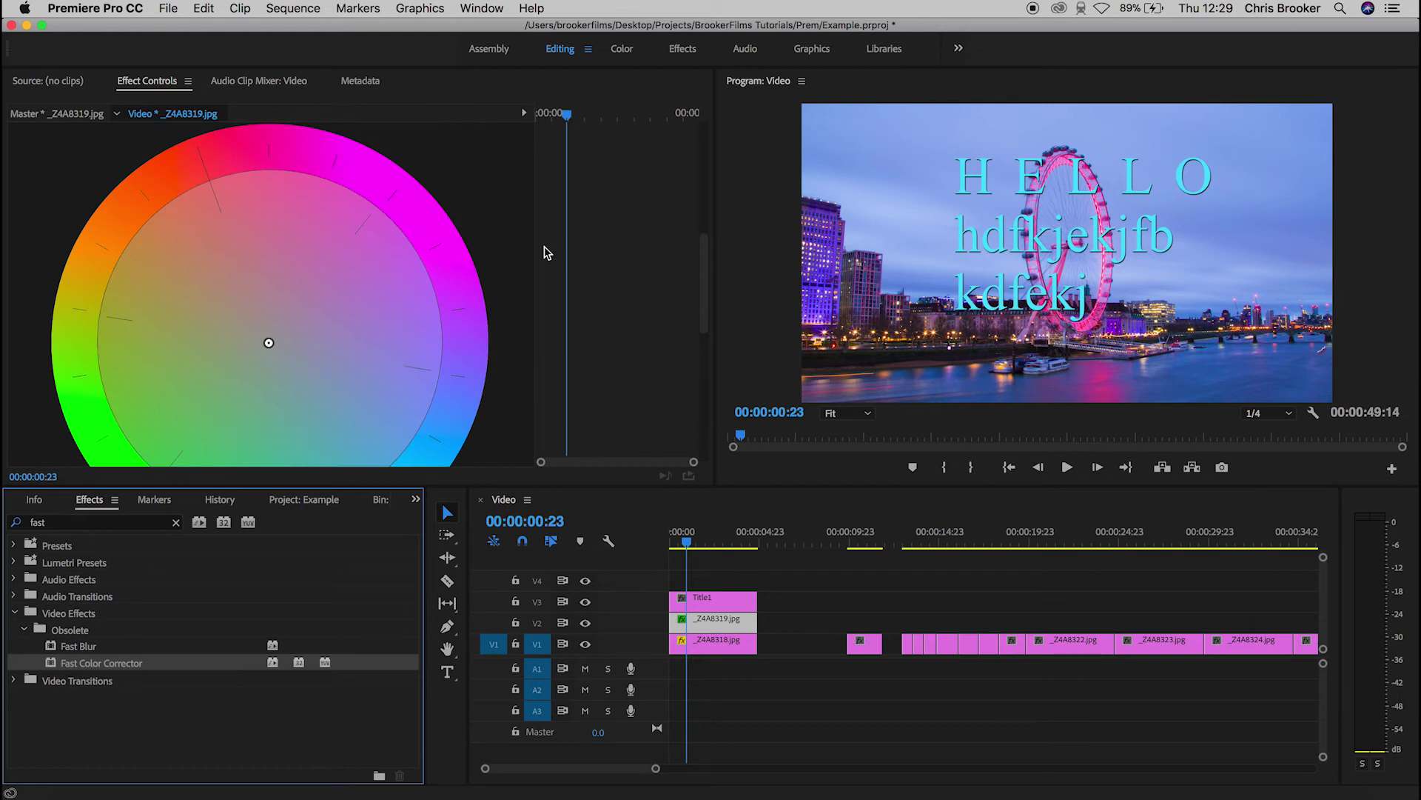
pyautogui.scroll(-2, 546, 252)
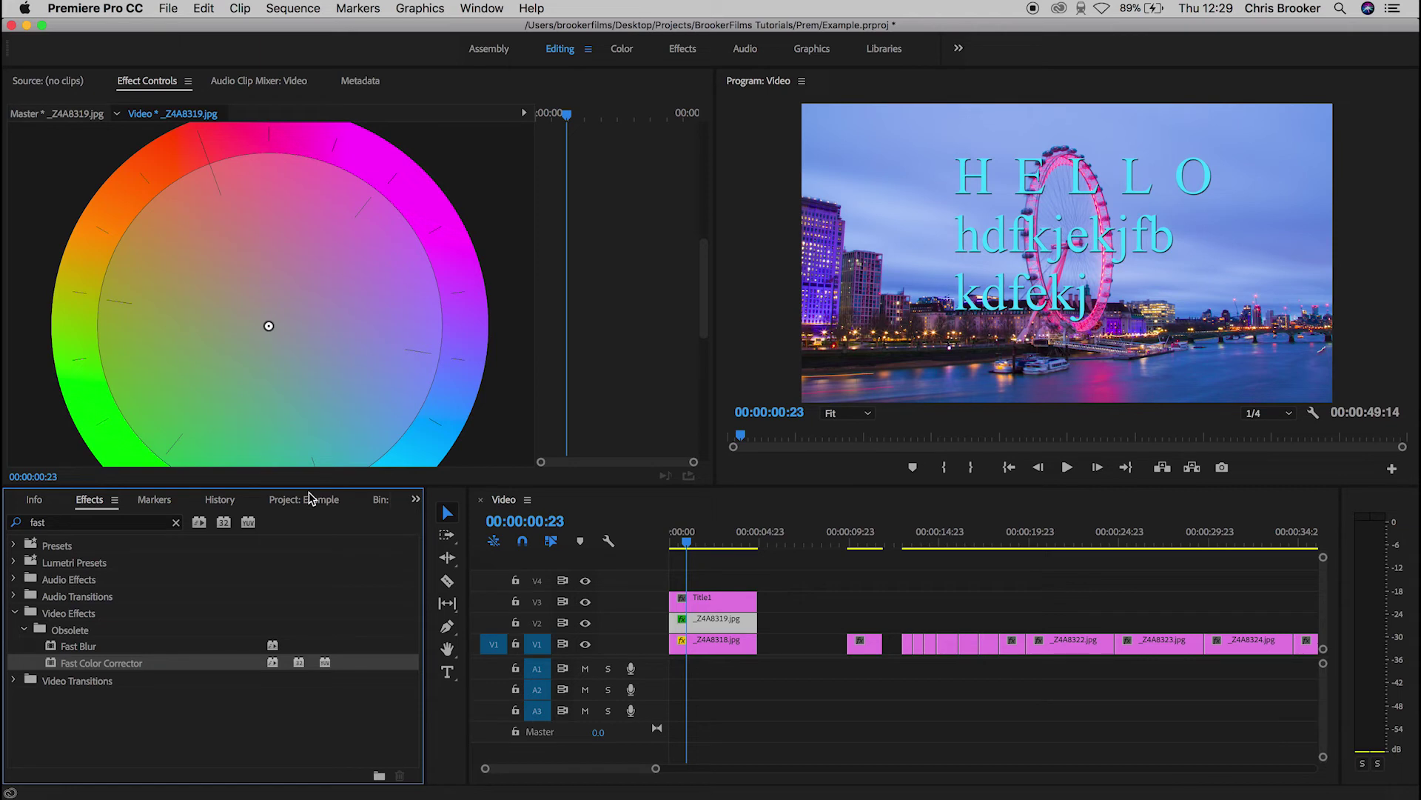
pyautogui.click(254, 503)
pyautogui.scroll(-4, 321, 437)
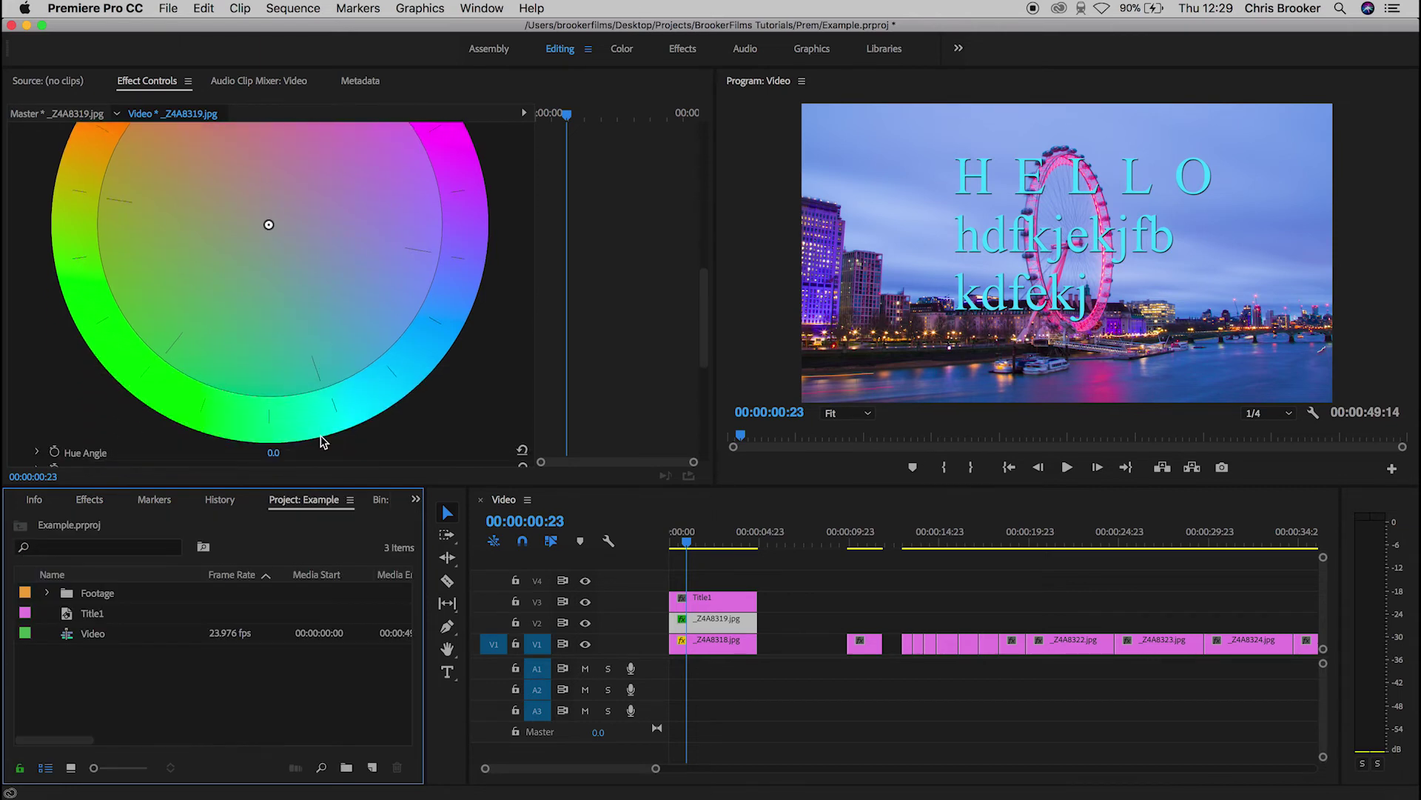
pyautogui.scroll(1, 321, 442)
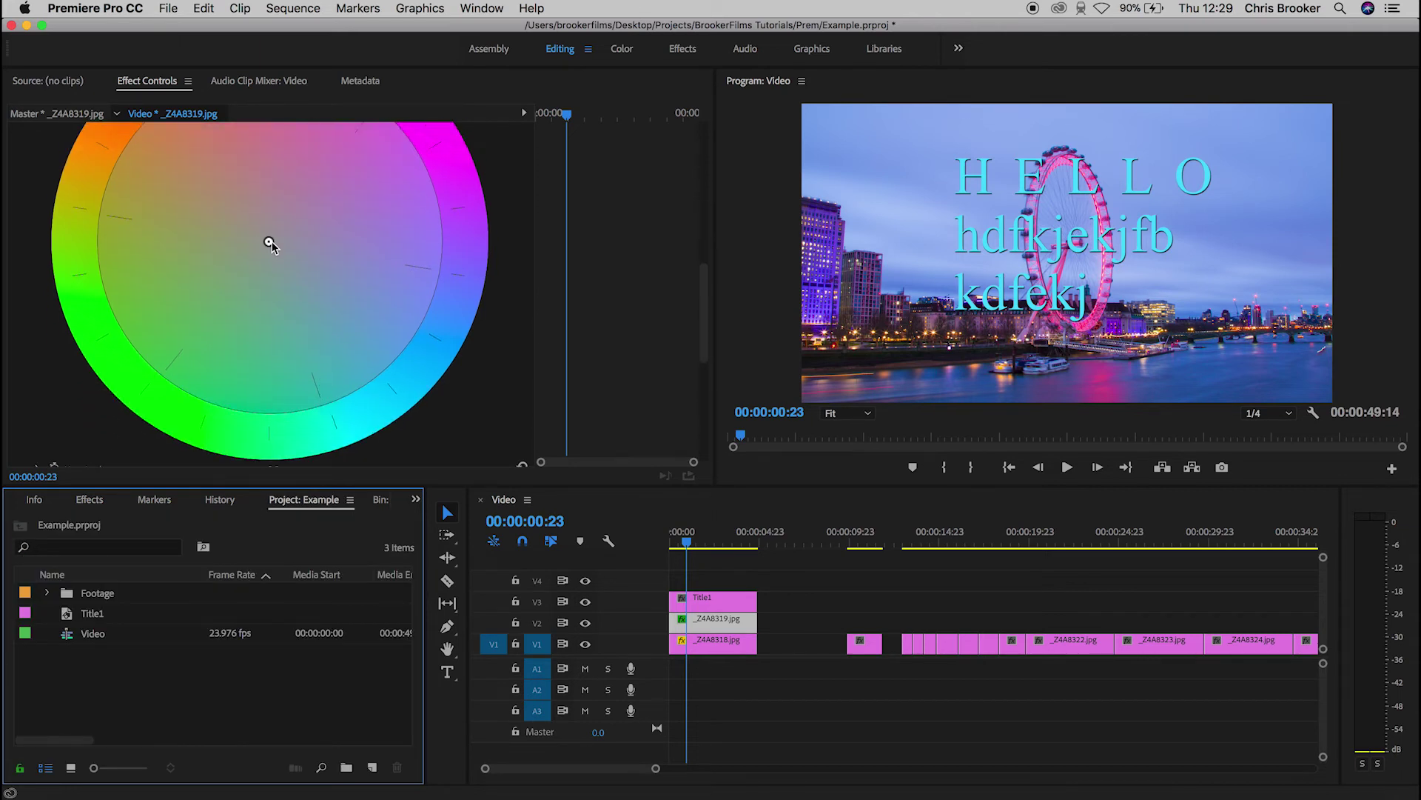
pyautogui.scroll(4, 270, 242)
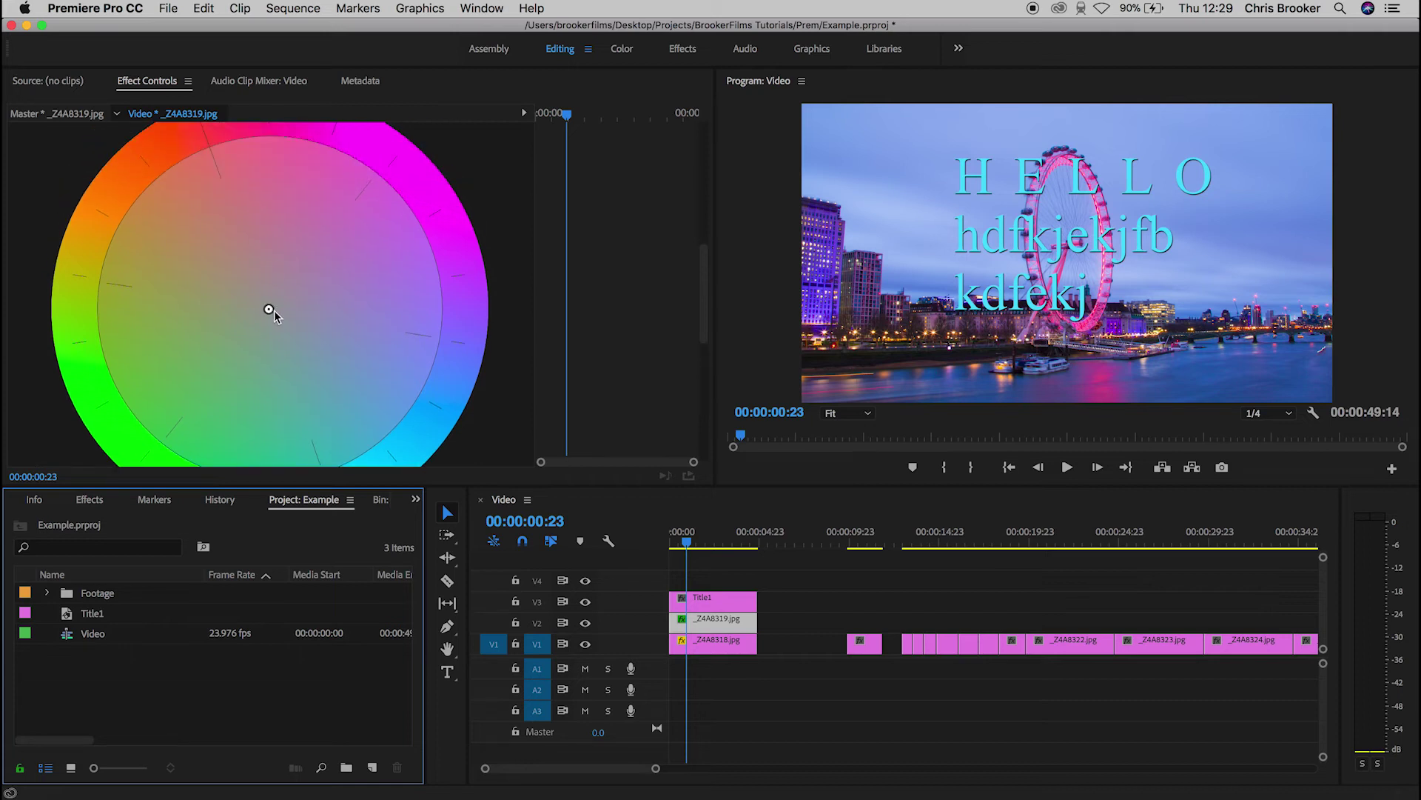
# Try shifting the Fast Color Corrector's hue balance toward orange-red, and return it to the wheel's centre.
pyautogui.moveTo(268, 311); pyautogui.dragTo(139, 167)
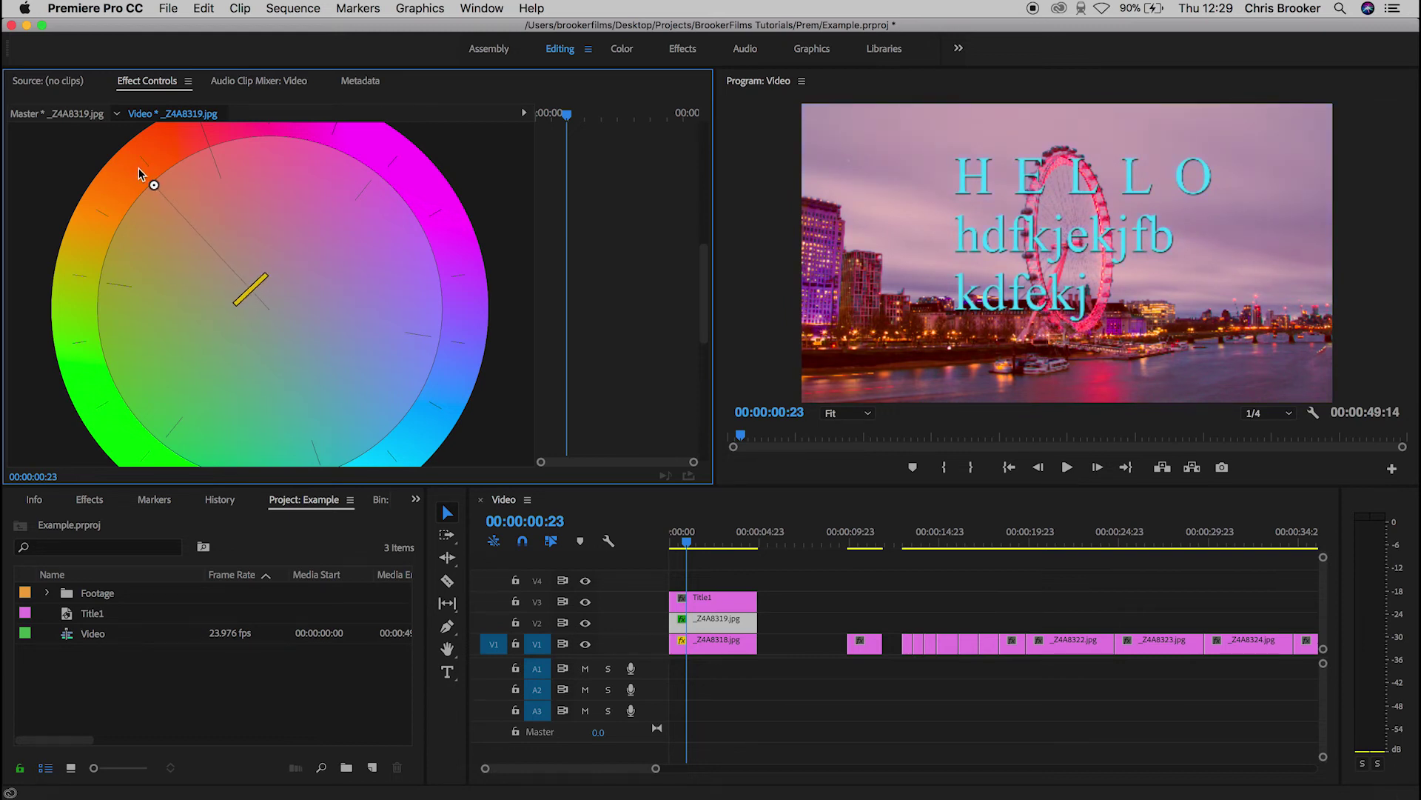
pyautogui.moveTo(139, 168); pyautogui.dragTo(197, 228)
pyautogui.moveTo(275, 303)
pyautogui.mouseDown()
pyautogui.moveTo(402, 416)
pyautogui.moveTo(270, 507)
pyautogui.moveTo(151, 459)
pyautogui.moveTo(93, 348)
pyautogui.moveTo(52, 126)
pyautogui.moveTo(263, 44)
pyautogui.moveTo(474, 41)
pyautogui.moveTo(355, 222)
pyautogui.moveTo(270, 311)
pyautogui.mouseUp()
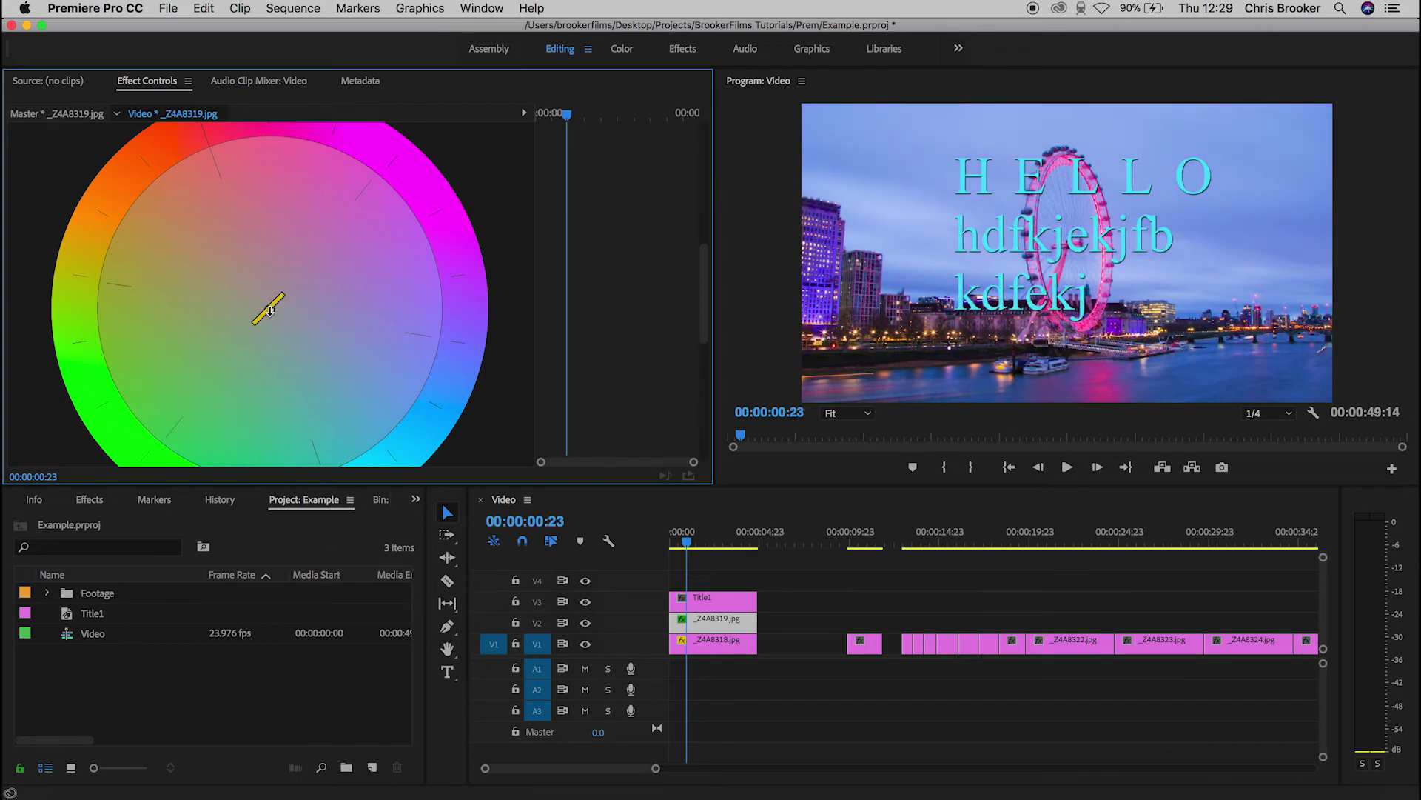
# Raise the Fast Color Corrector's Saturation on _Z4A8319.jpg to about 147.
pyautogui.scroll(-5, 571, 363)
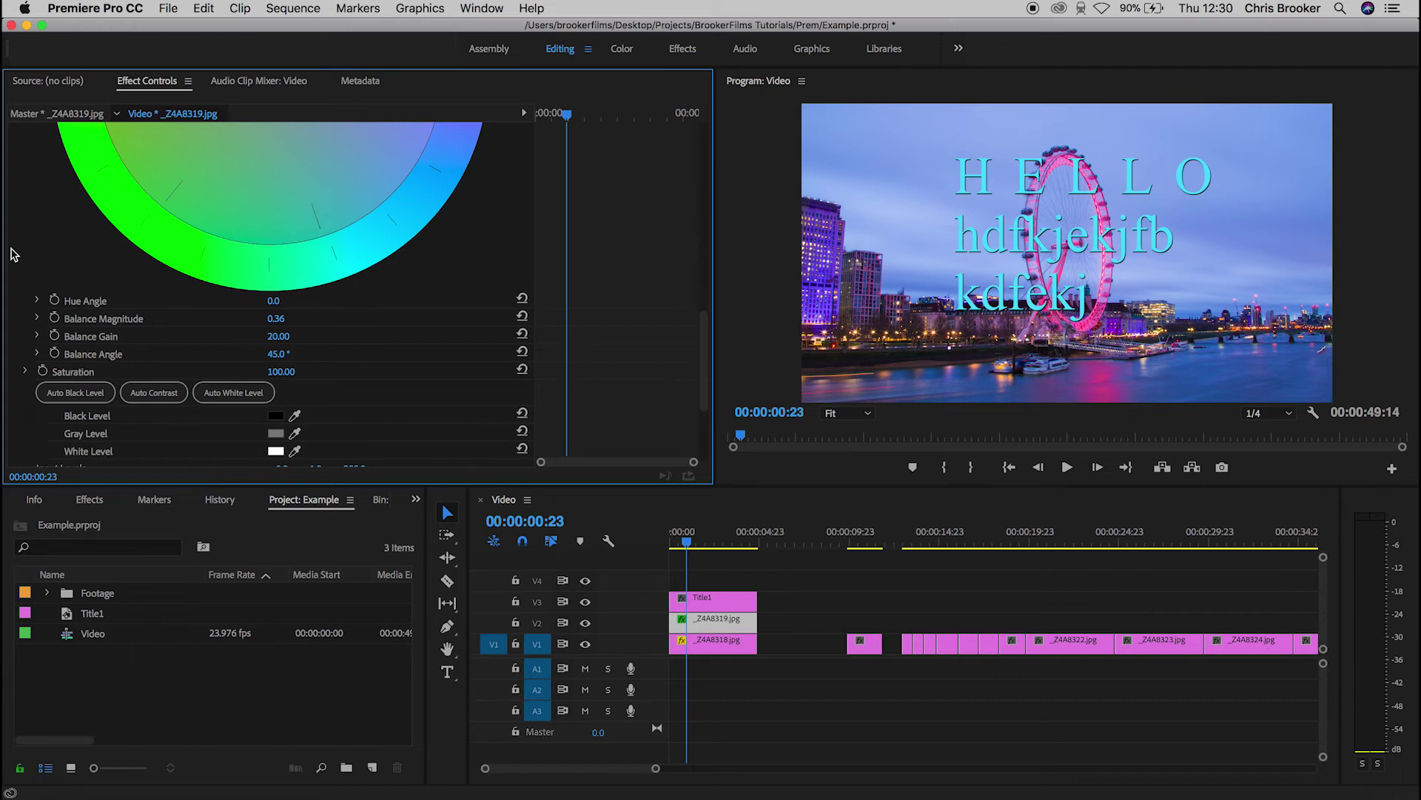
pyautogui.click(70, 372)
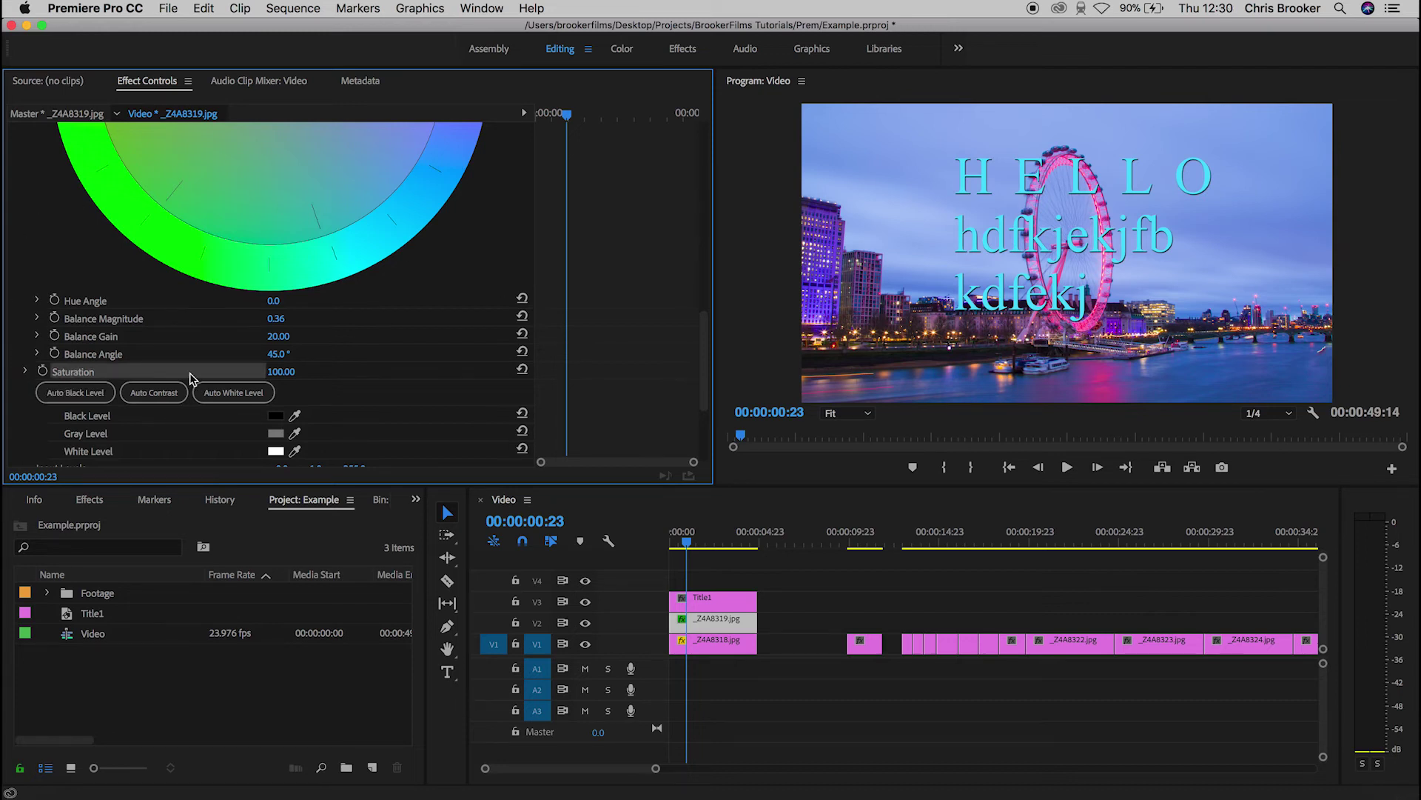
pyautogui.moveTo(288, 378)
pyautogui.mouseDown()
pyautogui.moveTo(318, 378)
pyautogui.moveTo(289, 373)
pyautogui.mouseUp()
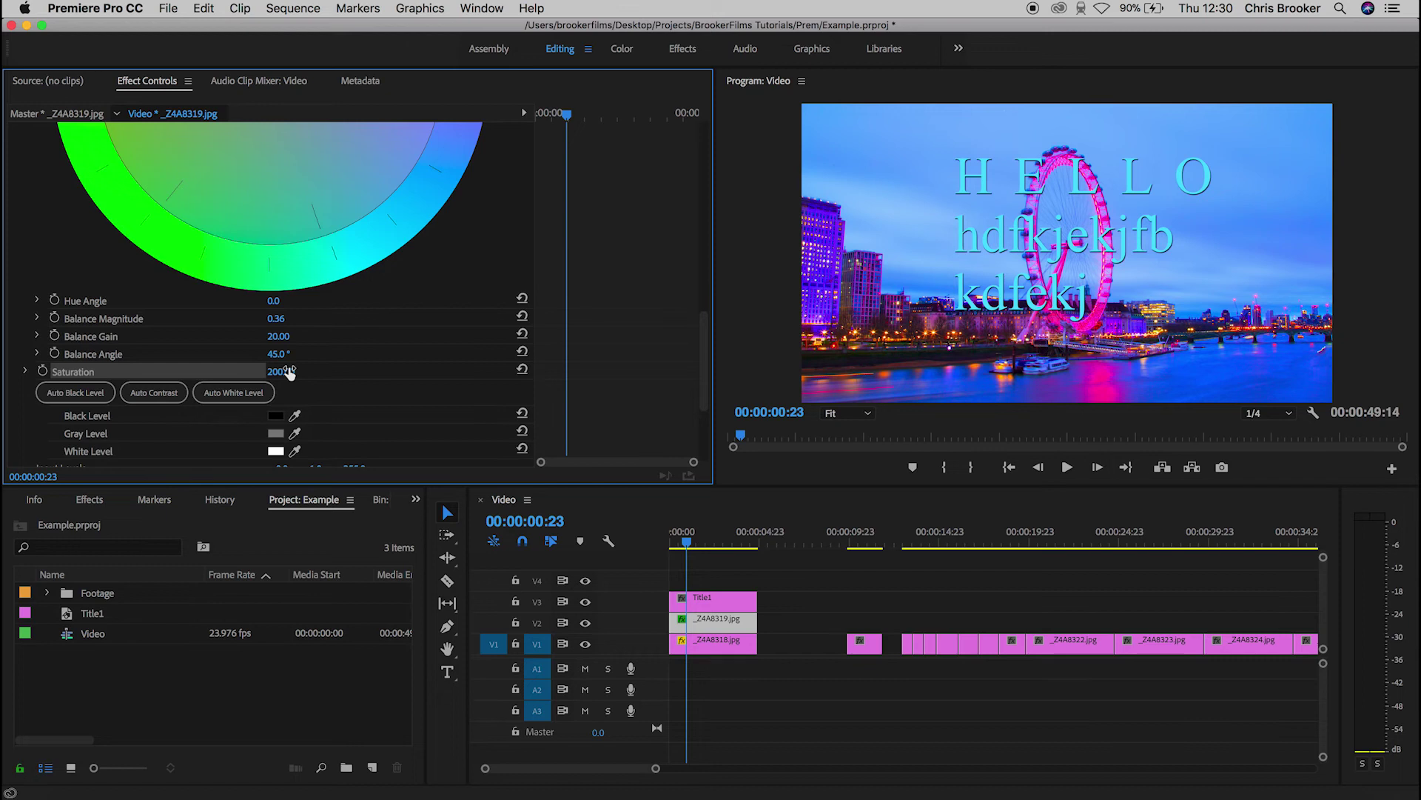
pyautogui.moveTo(288, 372); pyautogui.dragTo(378, 376)
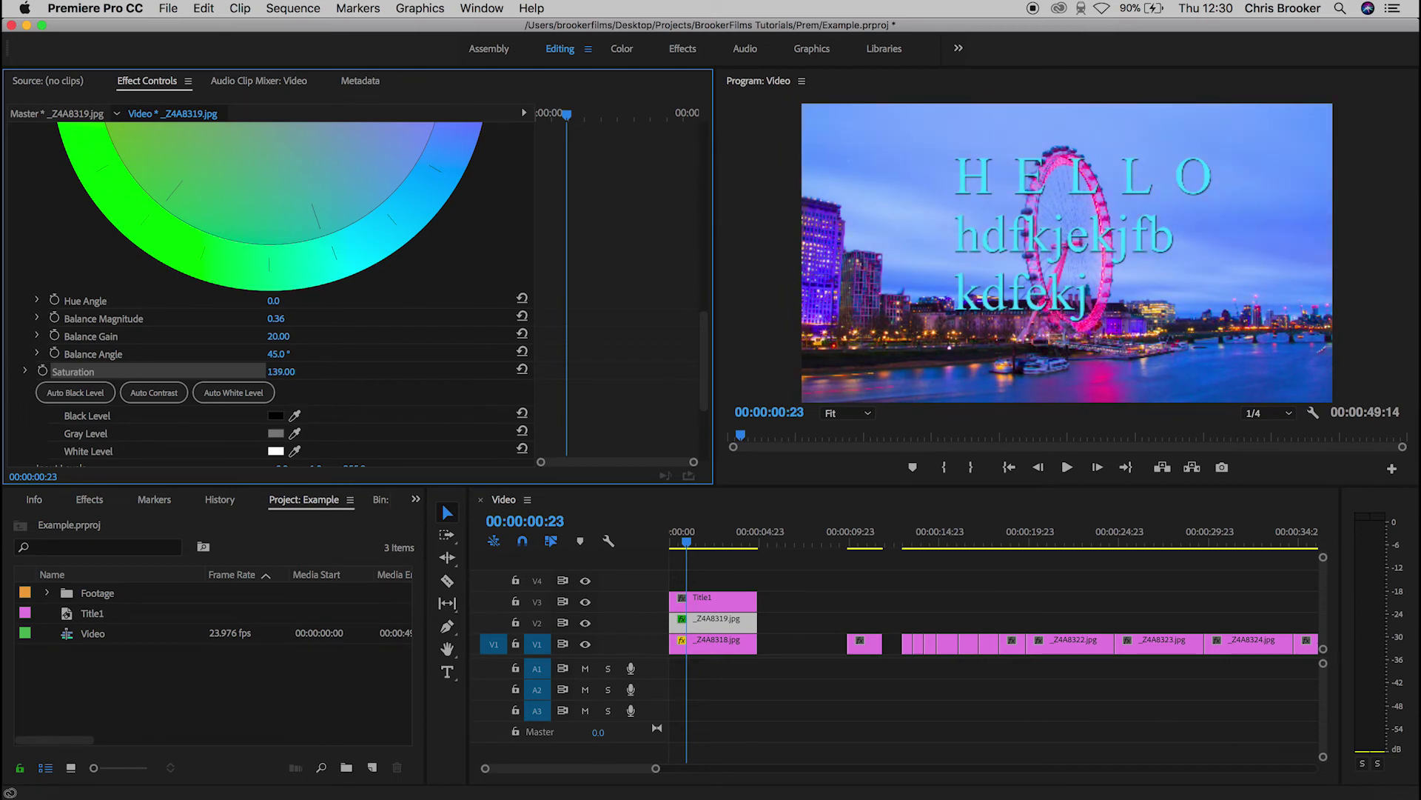
pyautogui.moveTo(285, 371); pyautogui.dragTo(311, 372)
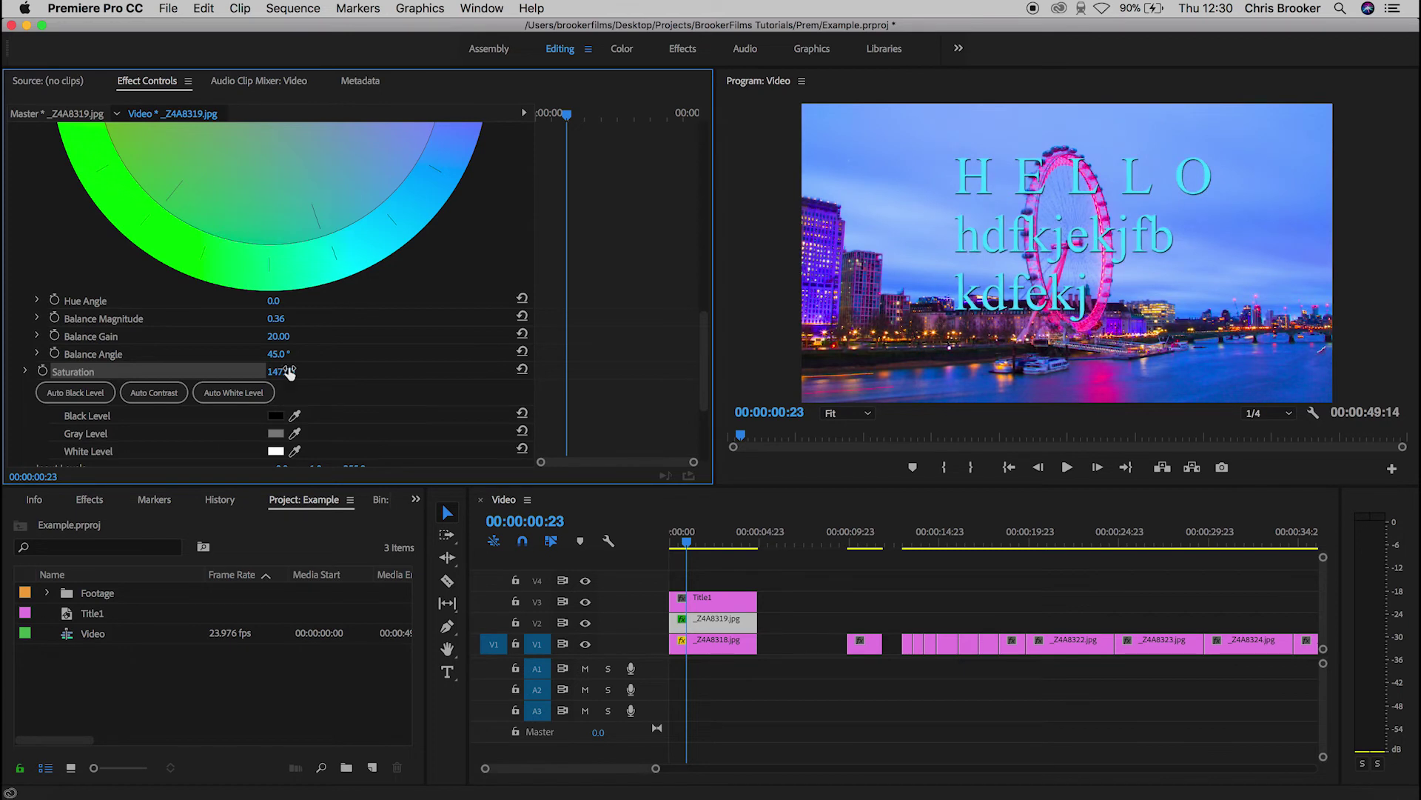
# Collapse the Fast Color Corrector settings and deselect the clip on the timeline.
pyautogui.scroll(10, 668, 256)
pyautogui.scroll(-5, 604, 307)
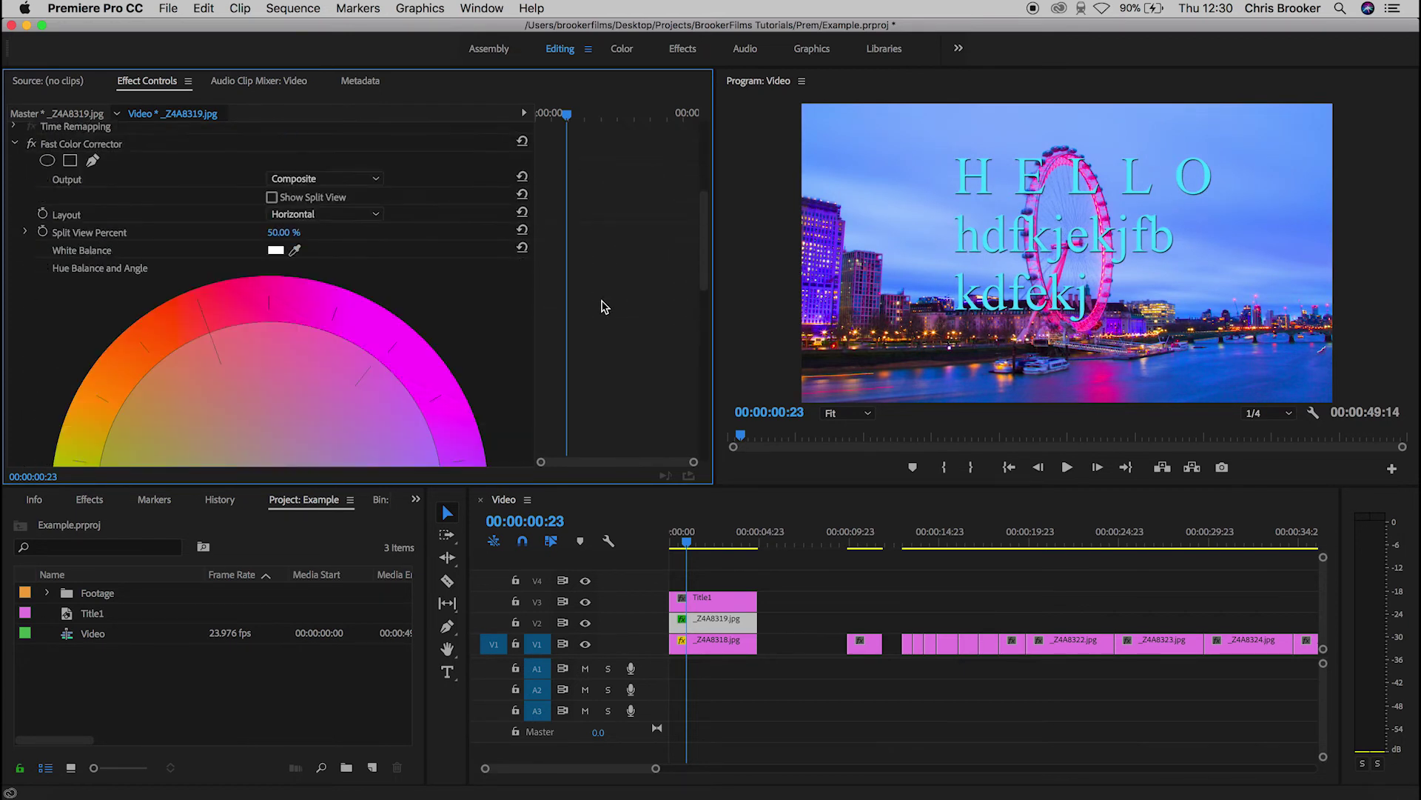
pyautogui.scroll(3, 17, 181)
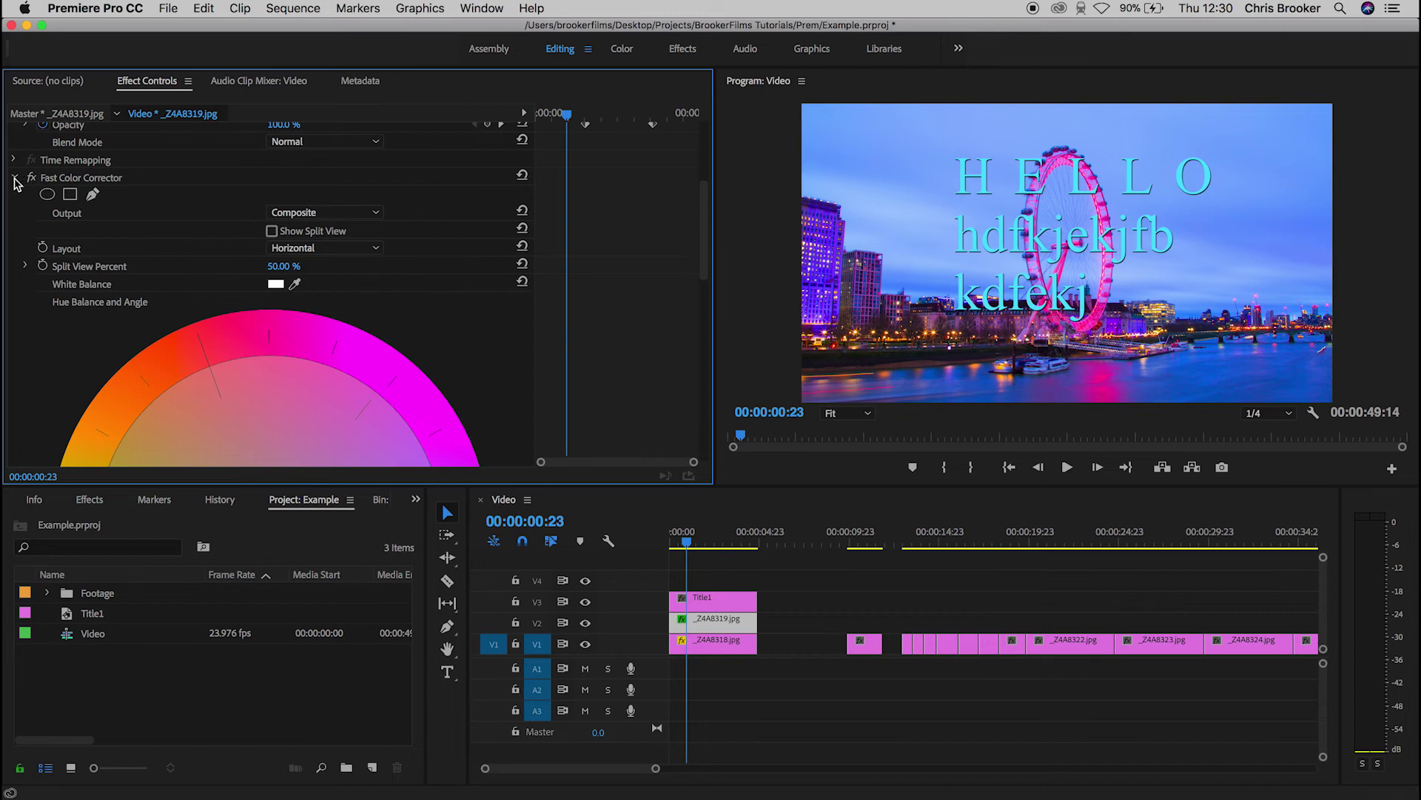
pyautogui.click(15, 180)
pyautogui.click(848, 597)
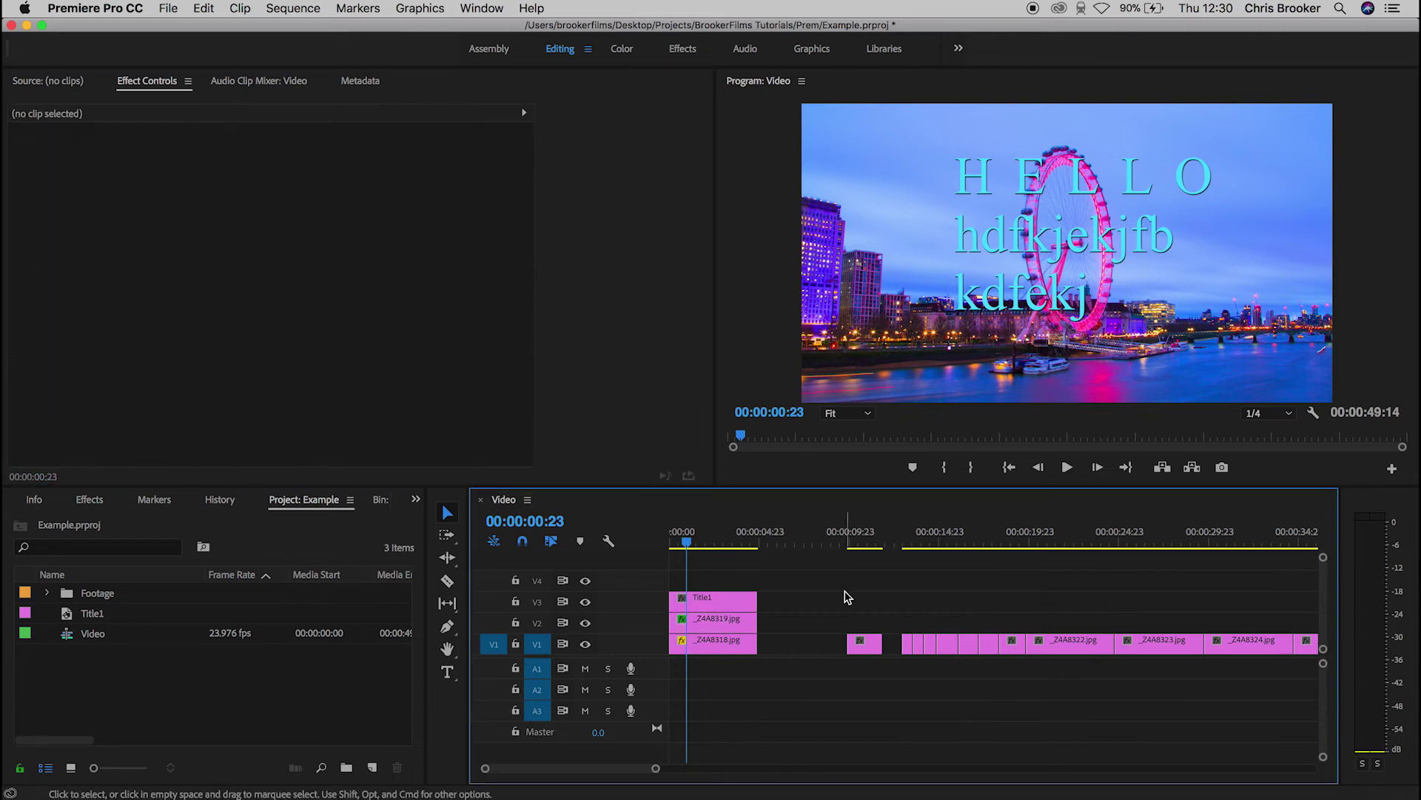
# Search the effects for "leve" and apply the Levels effect to _Z4A8319.jpg on track V2.
pyautogui.click(416, 500)
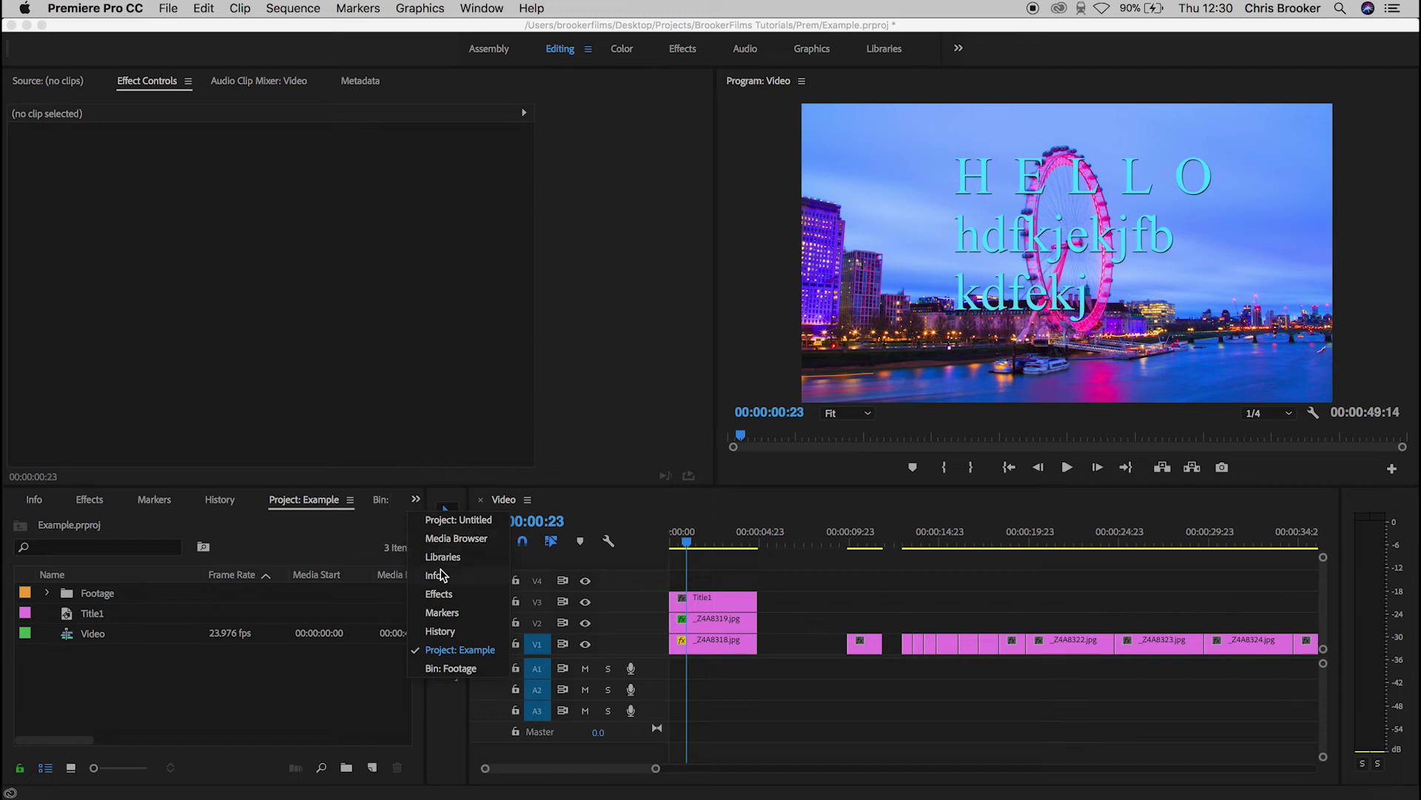
pyautogui.click(440, 595)
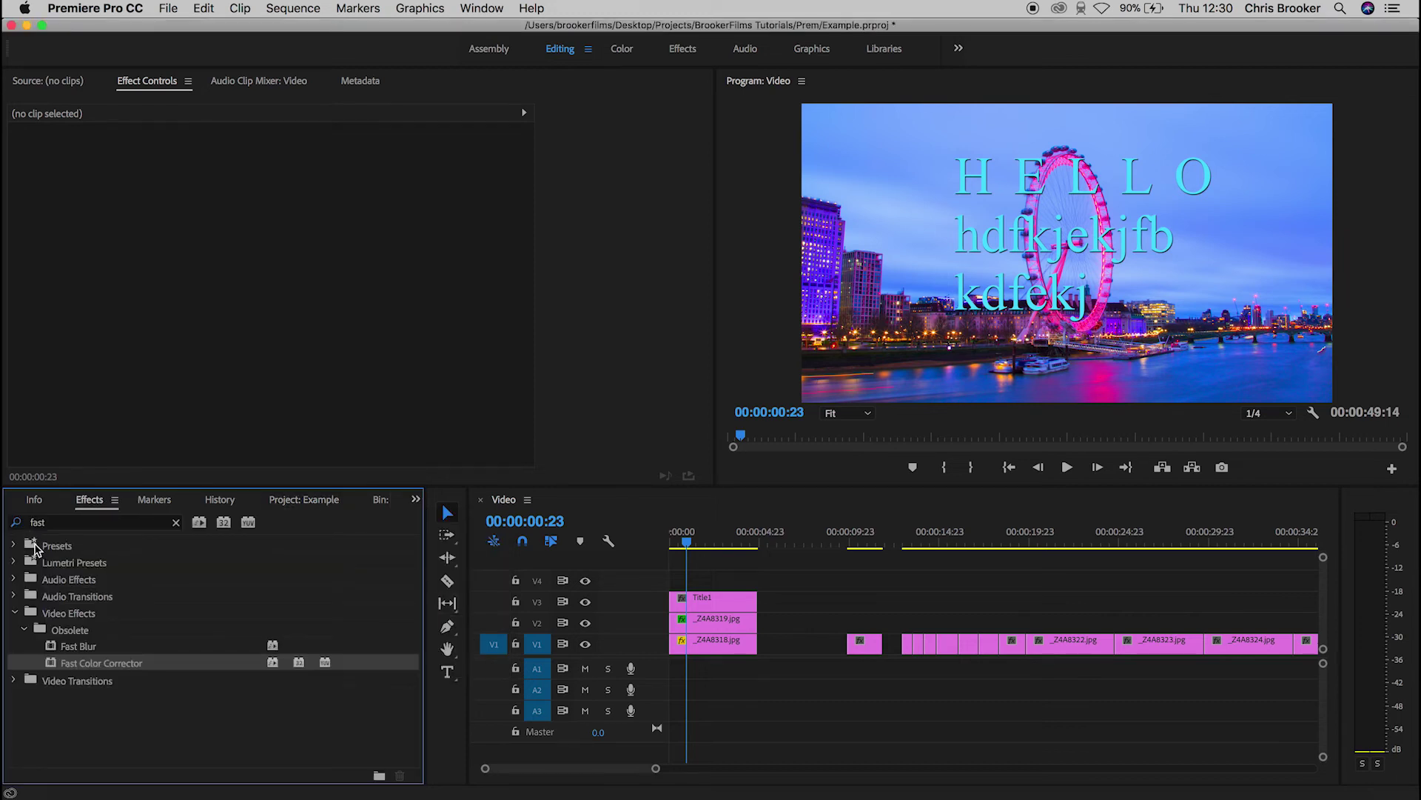
pyautogui.click(62, 525)
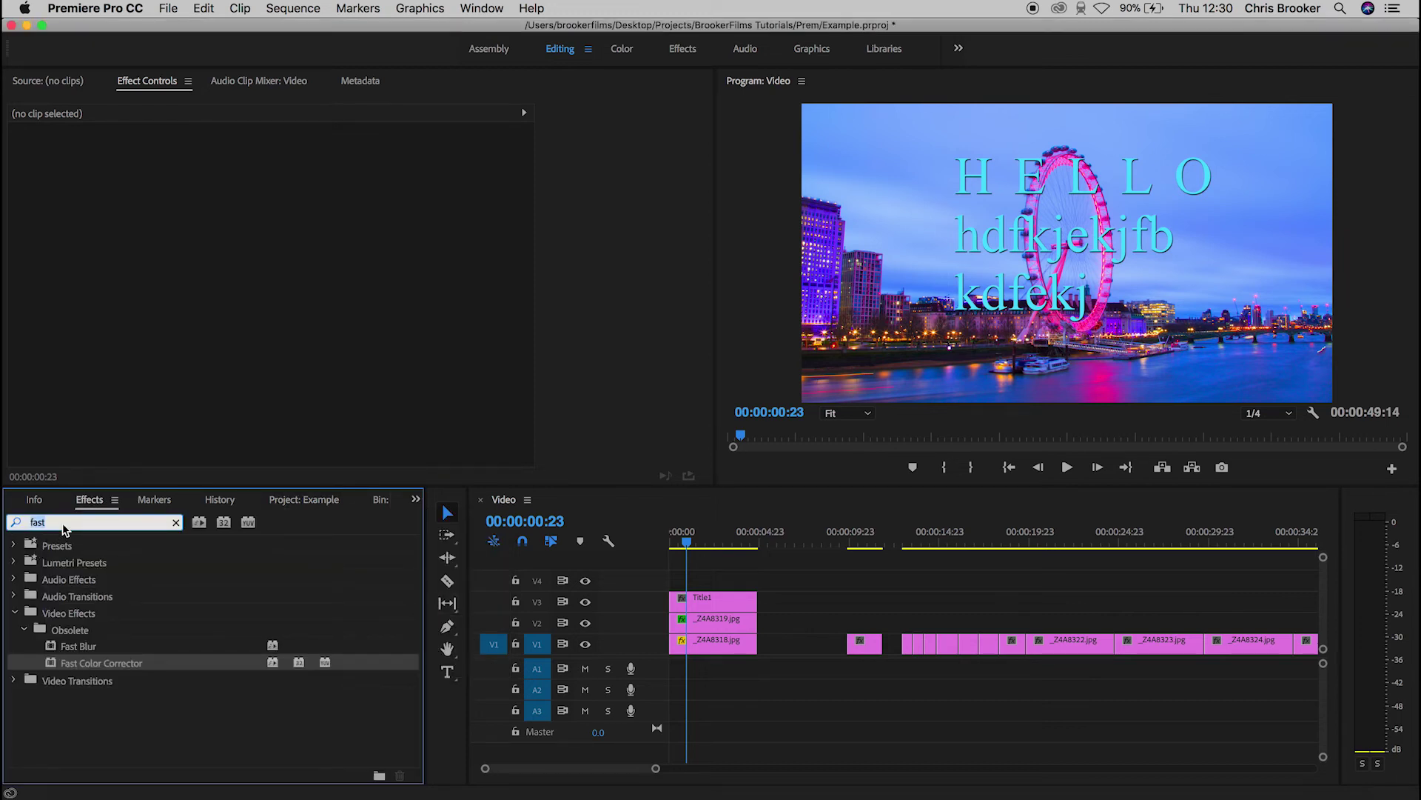
pyautogui.write('leve')
pyautogui.click(77, 647)
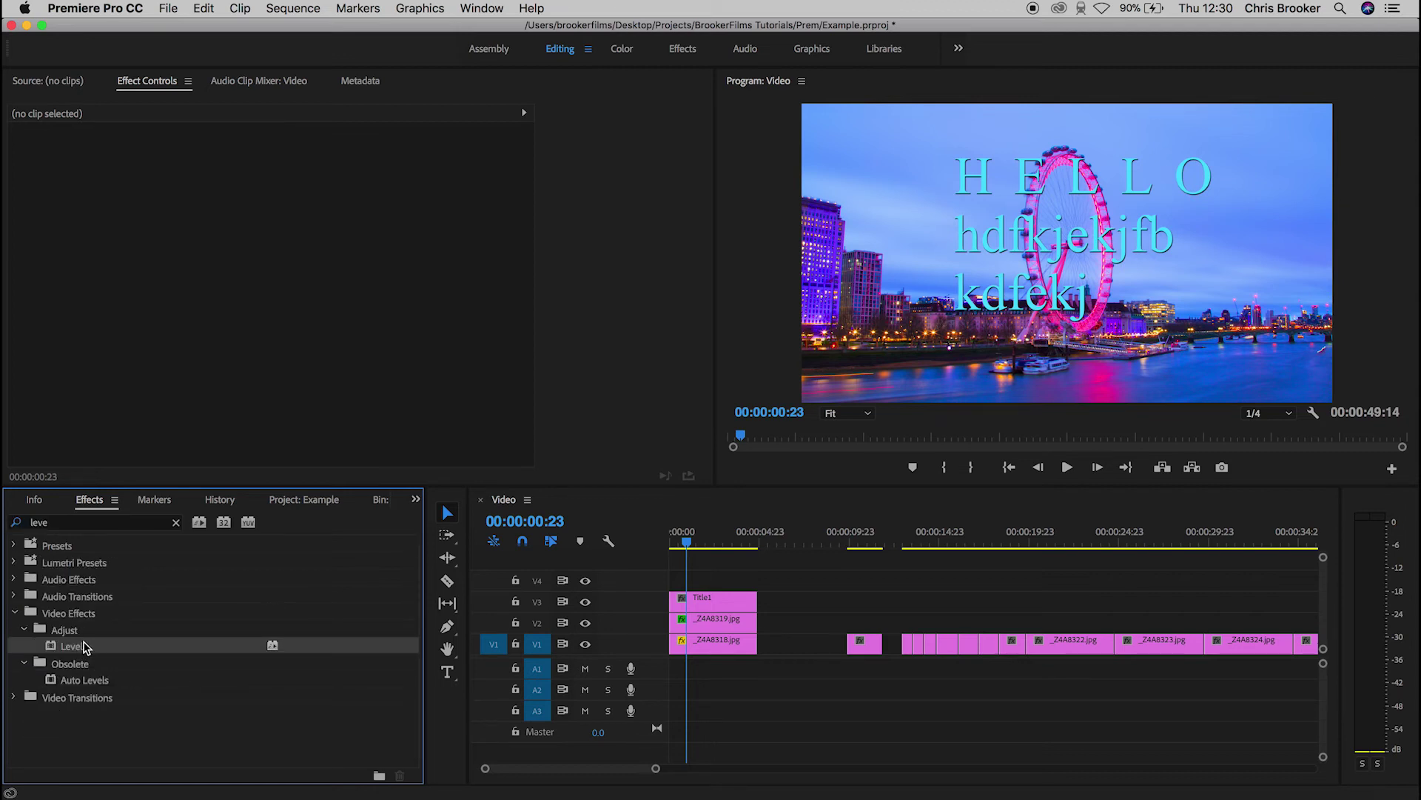
pyautogui.moveTo(84, 647); pyautogui.dragTo(690, 622)
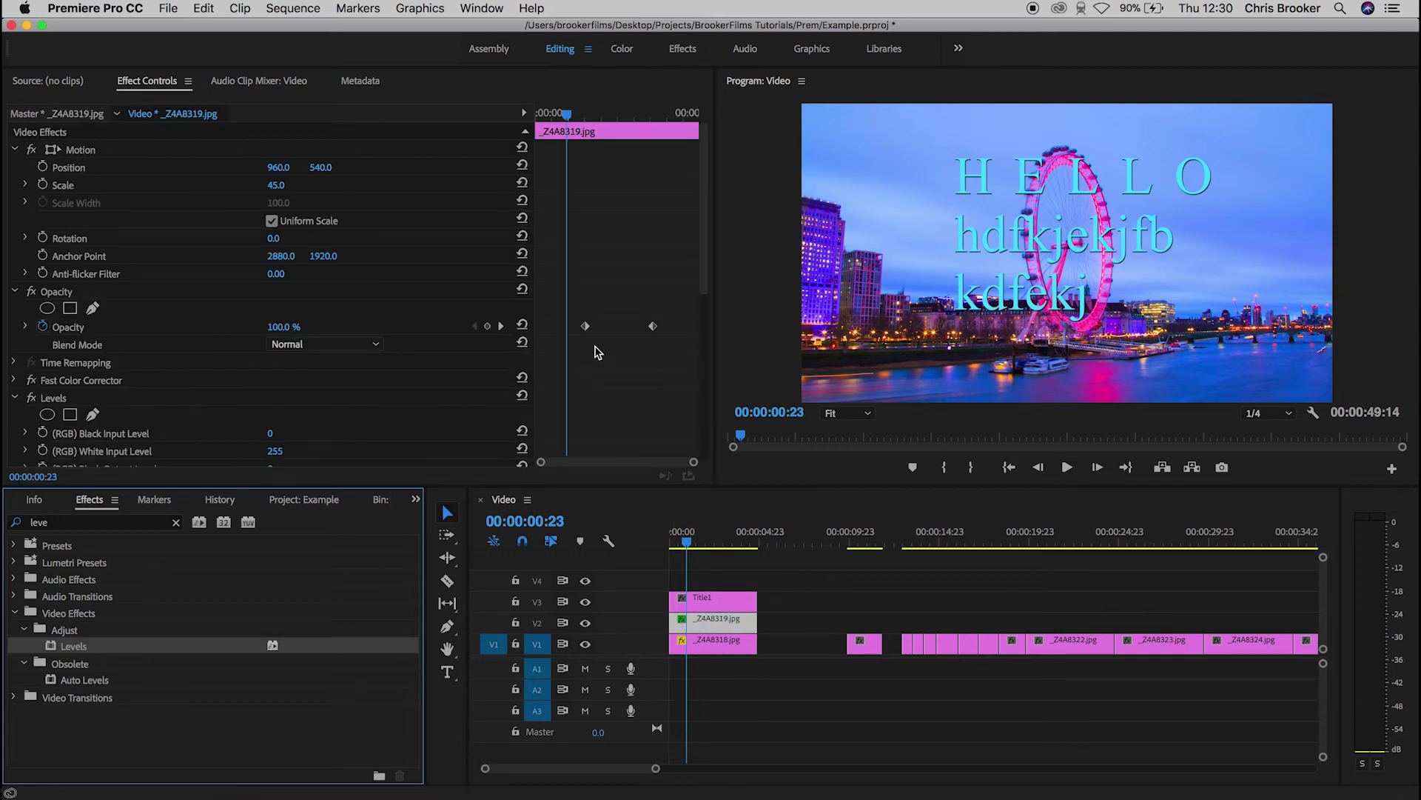
# Go through the Levels effect's parameters, focusing on the RGB black and white input and output levels and gamma.
pyautogui.scroll(-5, 597, 352)
pyautogui.scroll(-3, 598, 351)
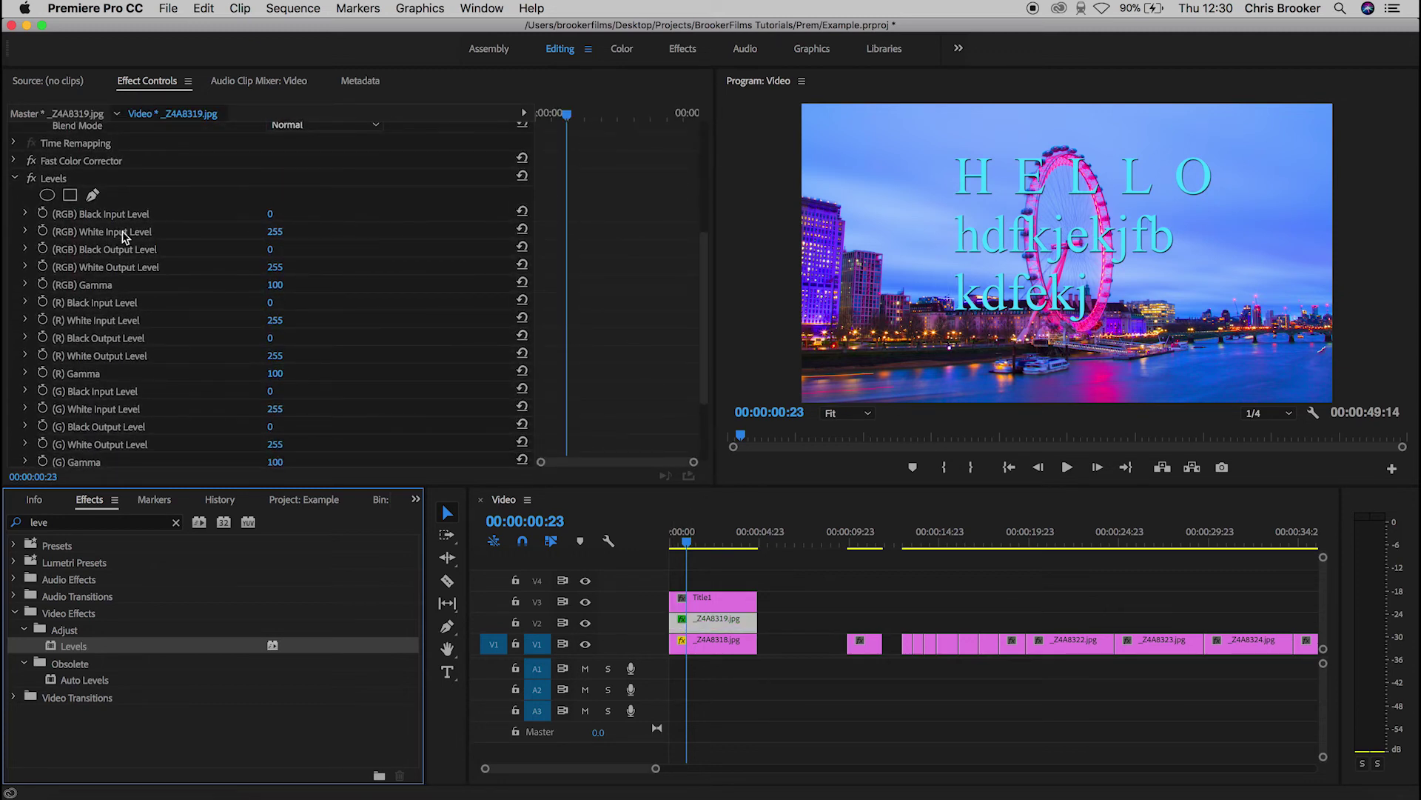
pyautogui.click(119, 234)
pyautogui.scroll(-2, 119, 236)
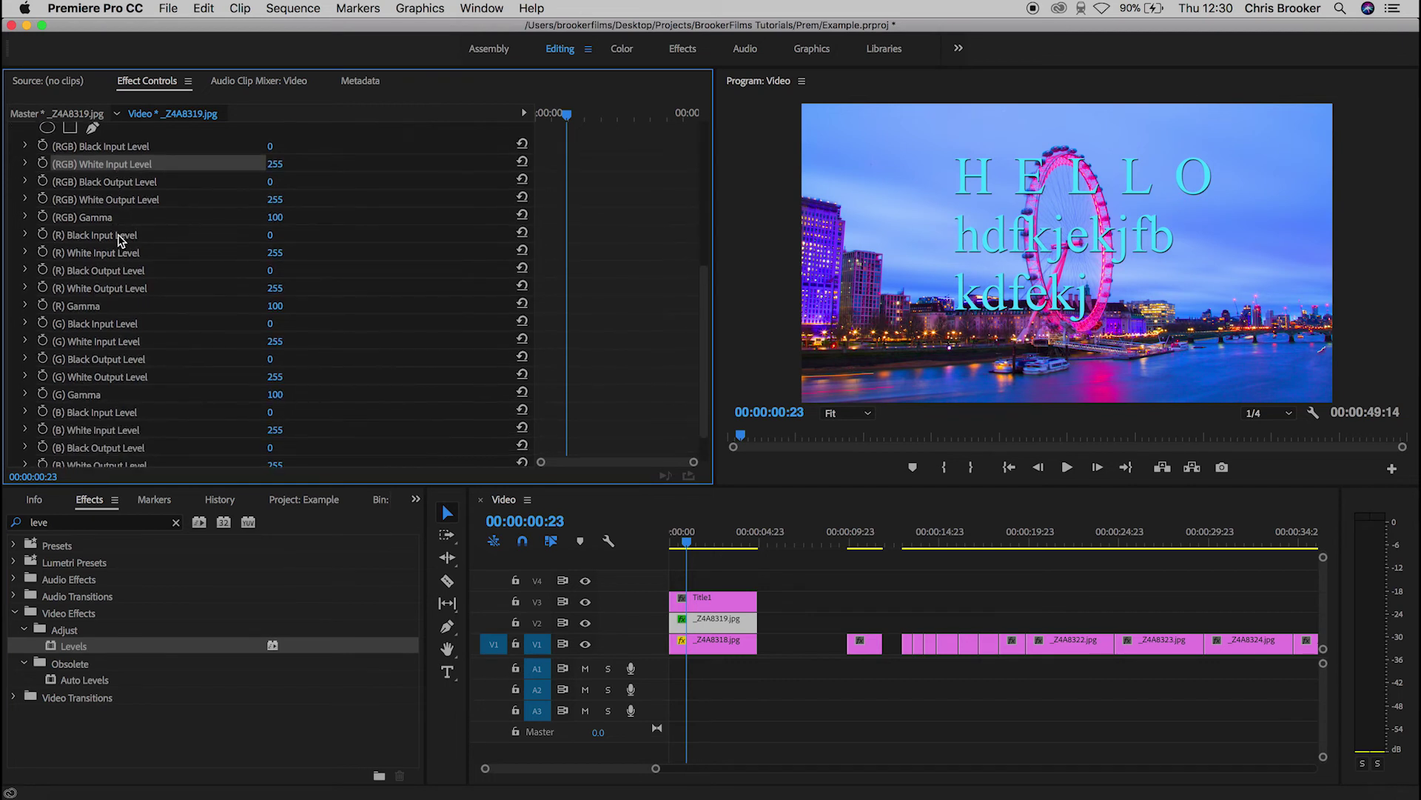
pyautogui.scroll(3, 118, 238)
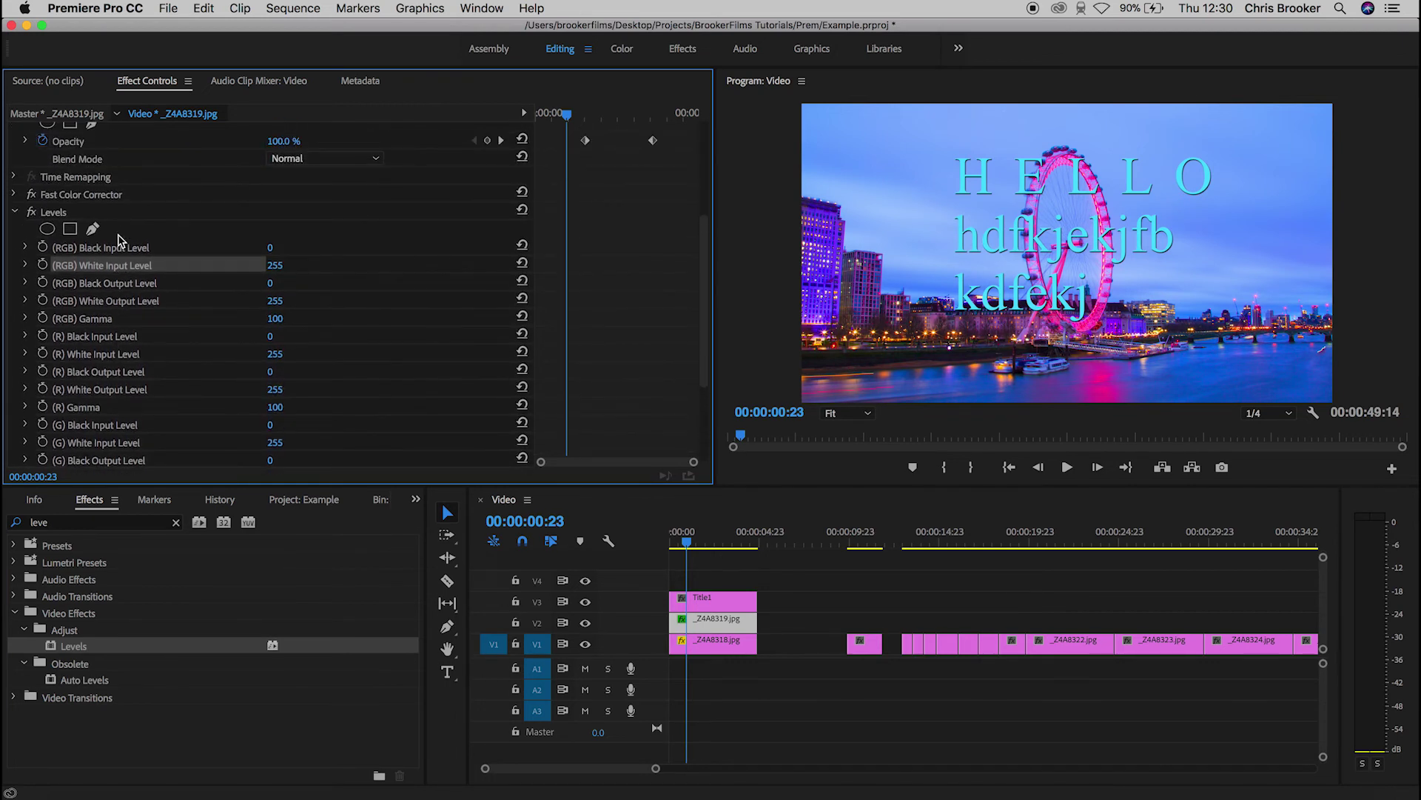
pyautogui.click(104, 242)
pyautogui.click(113, 319)
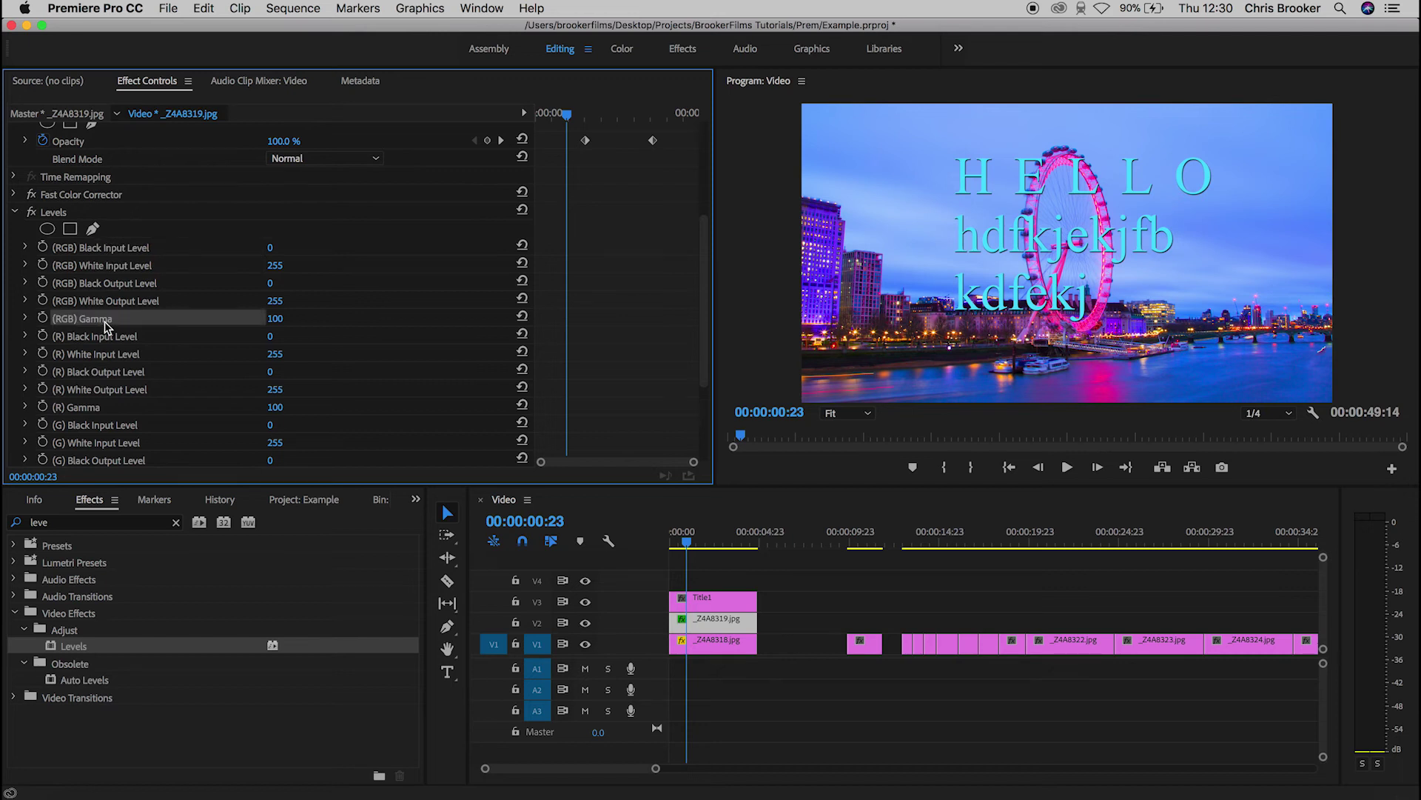
pyautogui.click(115, 312)
pyautogui.click(118, 300)
pyautogui.click(124, 284)
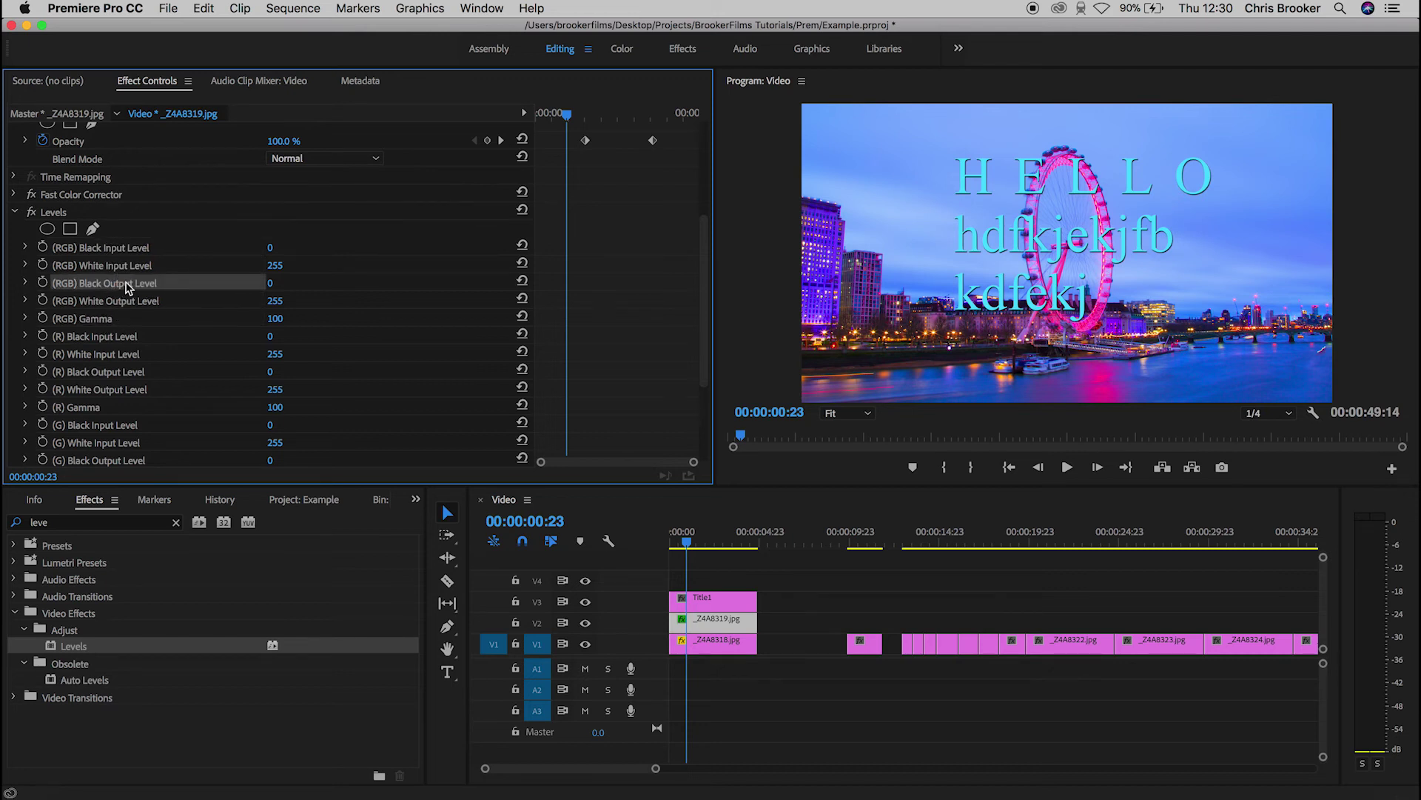
pyautogui.click(128, 267)
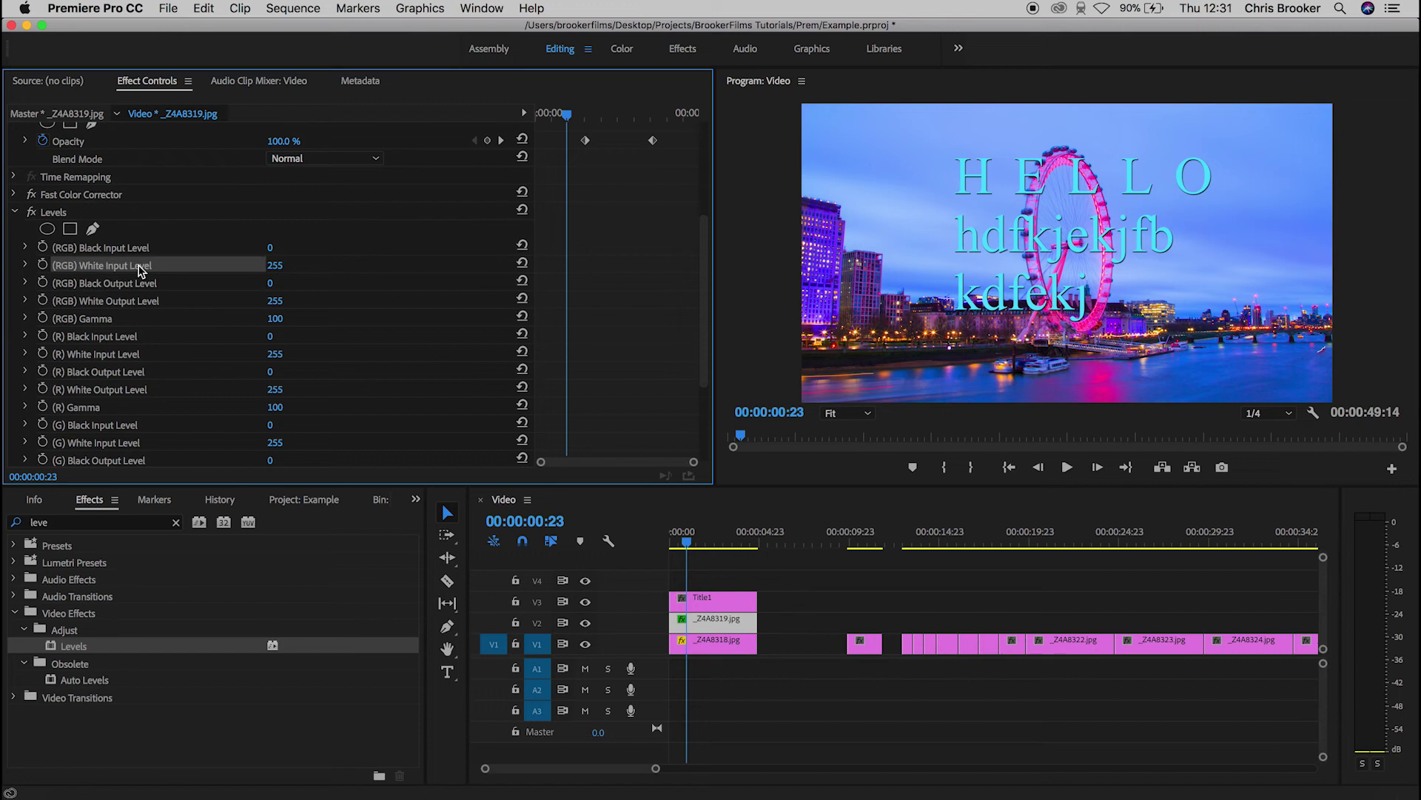
pyautogui.click(125, 285)
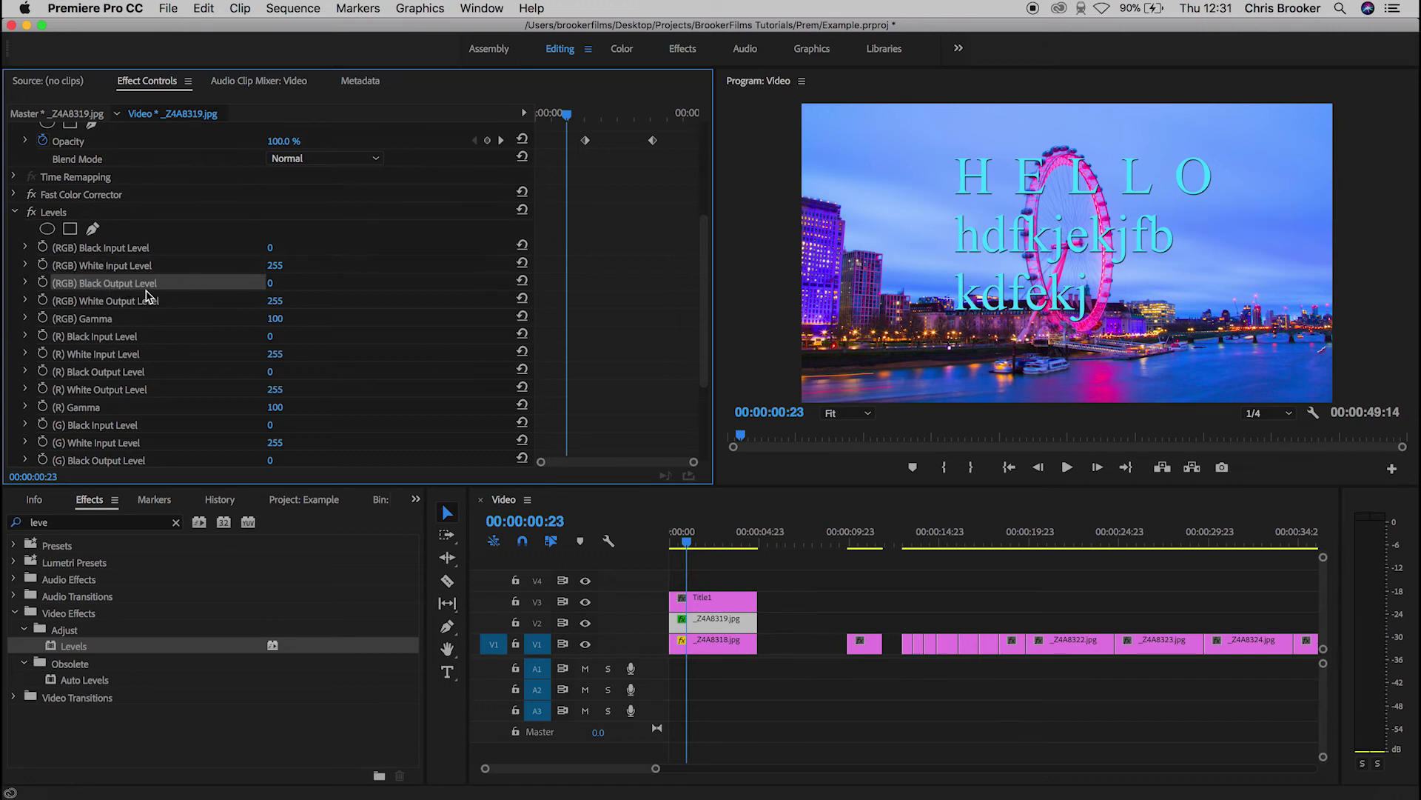
# Try lowering the Levels effect's (RGB) White Input Level to 125, and restore it to 255.
pyautogui.click(135, 268)
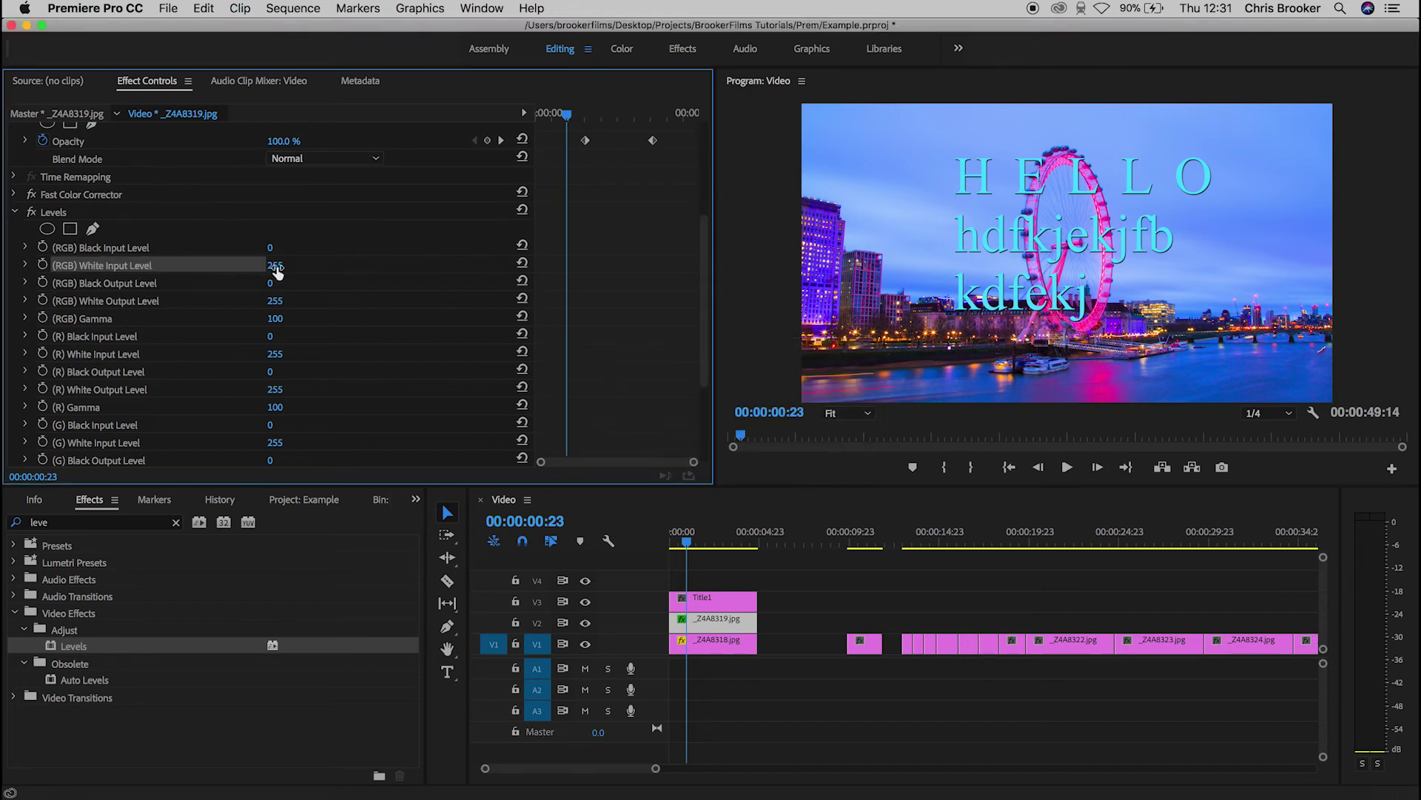
pyautogui.moveTo(276, 268)
pyautogui.mouseDown()
pyautogui.moveTo(204, 268)
pyautogui.moveTo(279, 268)
pyautogui.mouseUp()
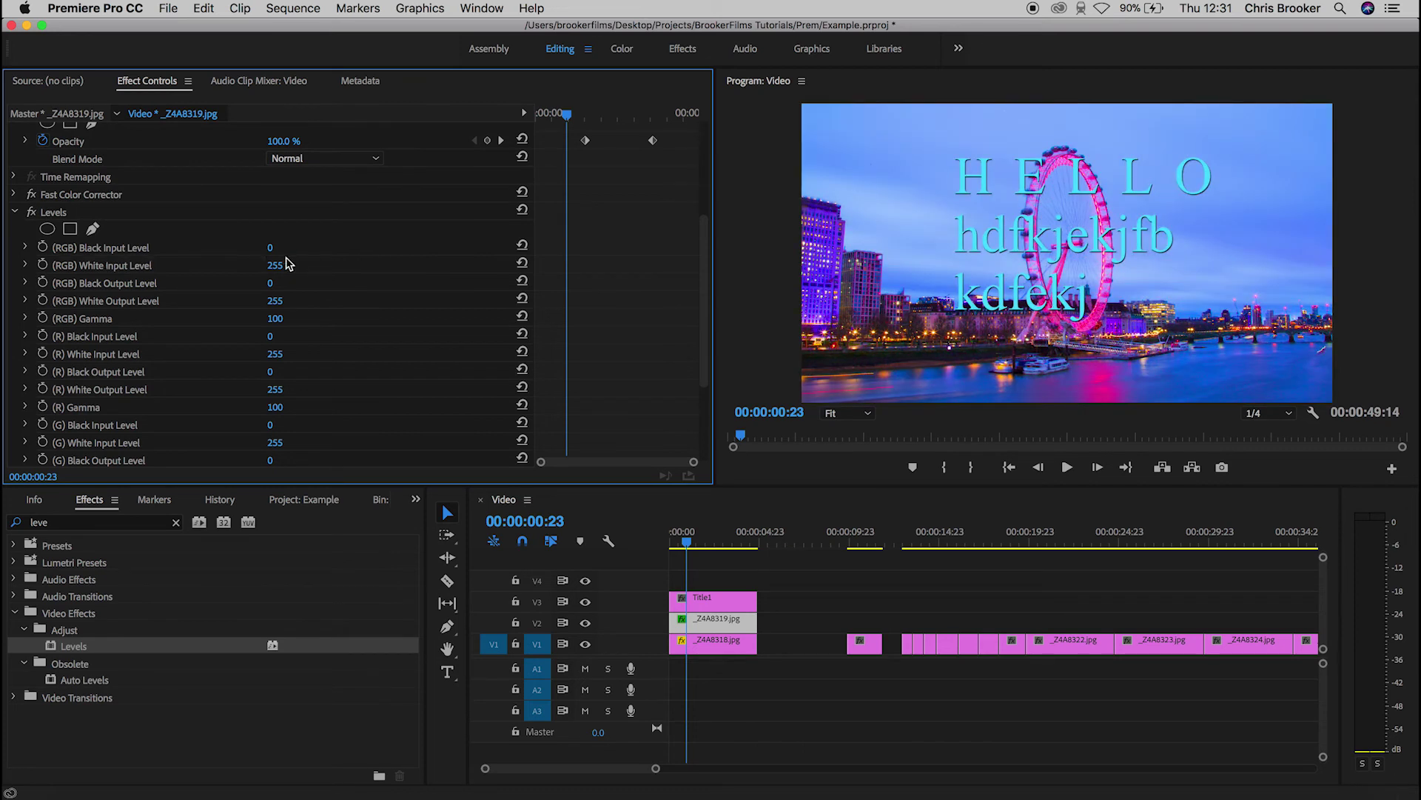
pyautogui.moveTo(273, 270); pyautogui.dragTo(178, 269)
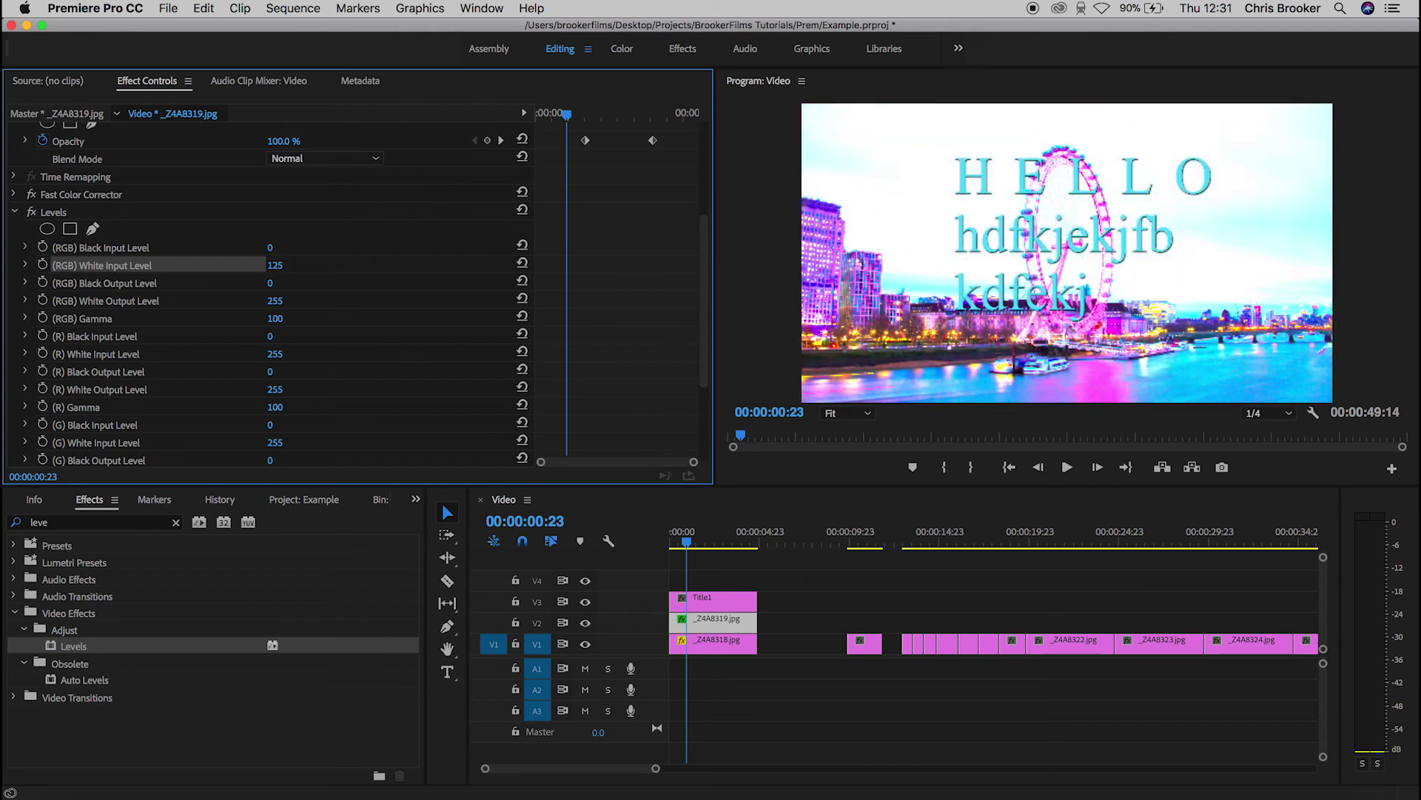
pyautogui.moveTo(178, 269); pyautogui.dragTo(290, 267)
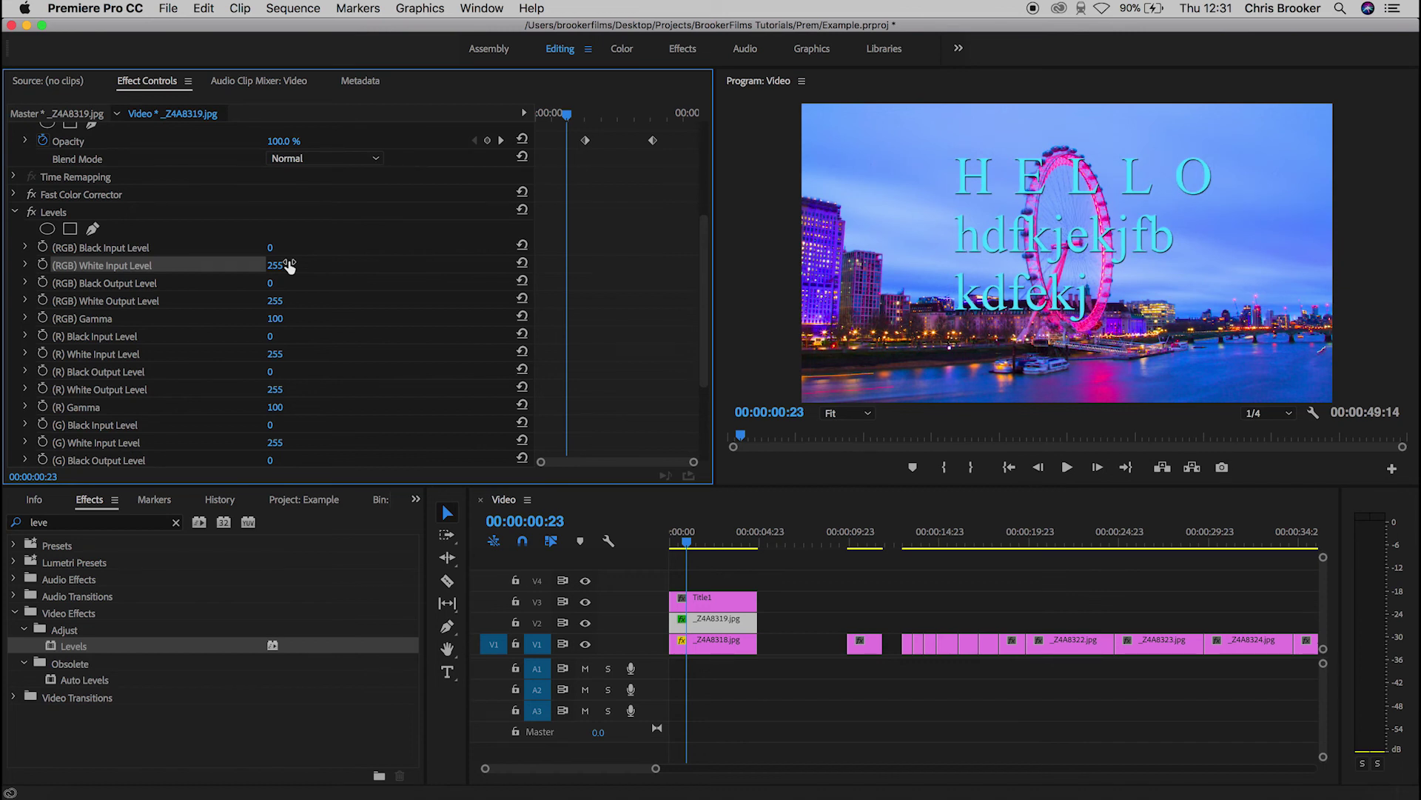
# Try adjusting the Levels effect's (RGB) Black Output Level and White Input Level, ending with 0 and 255.
pyautogui.click(130, 286)
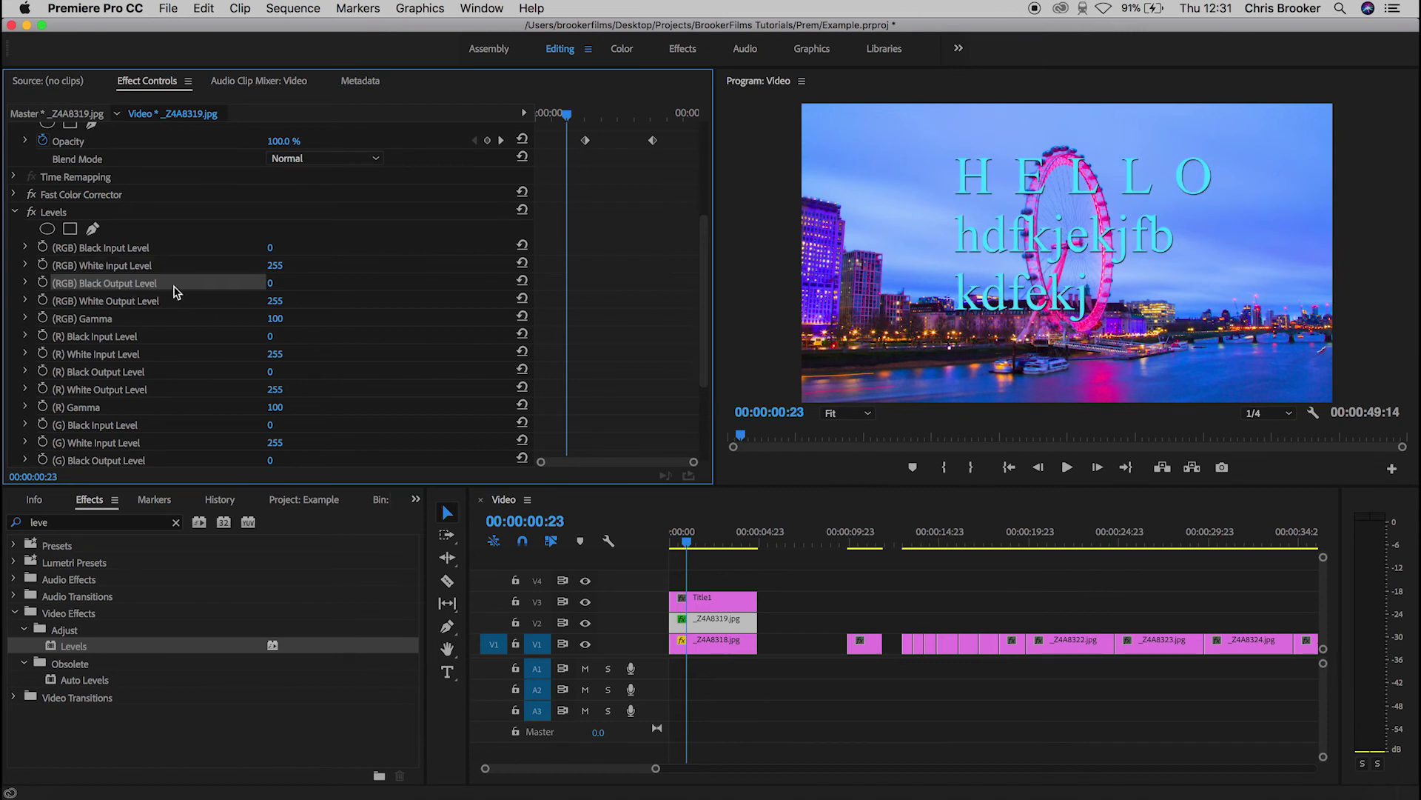
pyautogui.moveTo(270, 283)
pyautogui.mouseDown()
pyautogui.moveTo(404, 283)
pyautogui.moveTo(268, 283)
pyautogui.moveTo(290, 282)
pyautogui.mouseUp()
pyautogui.click(151, 265)
pyautogui.moveTo(275, 265)
pyautogui.mouseDown()
pyautogui.moveTo(215, 265)
pyautogui.moveTo(272, 265)
pyautogui.mouseUp()
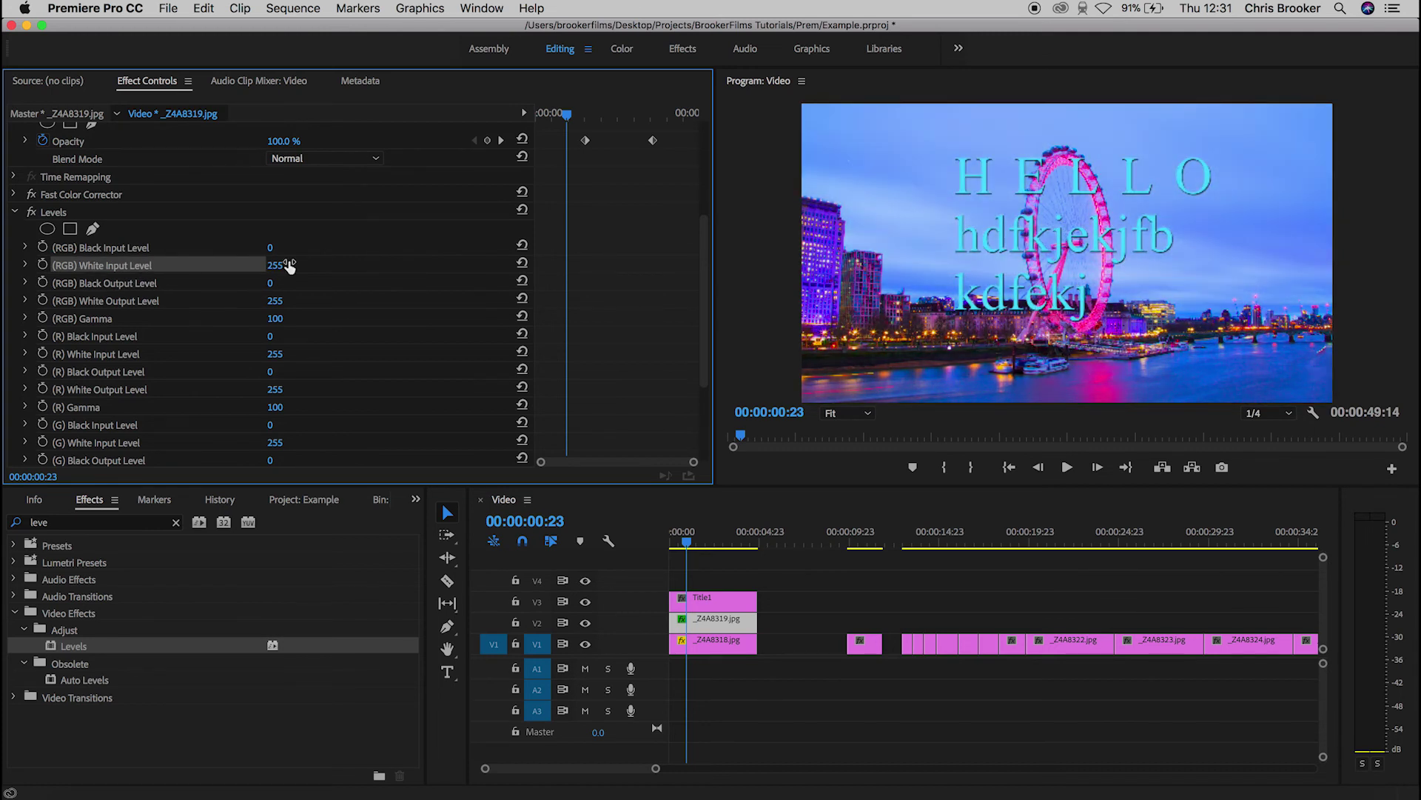
# Play back the opening section of the timeline with the title and _Z4A8319.jpg, stopping at 00:00:04:17.
pyautogui.click(170, 298)
pyautogui.press('=')
pyautogui.click(953, 649)
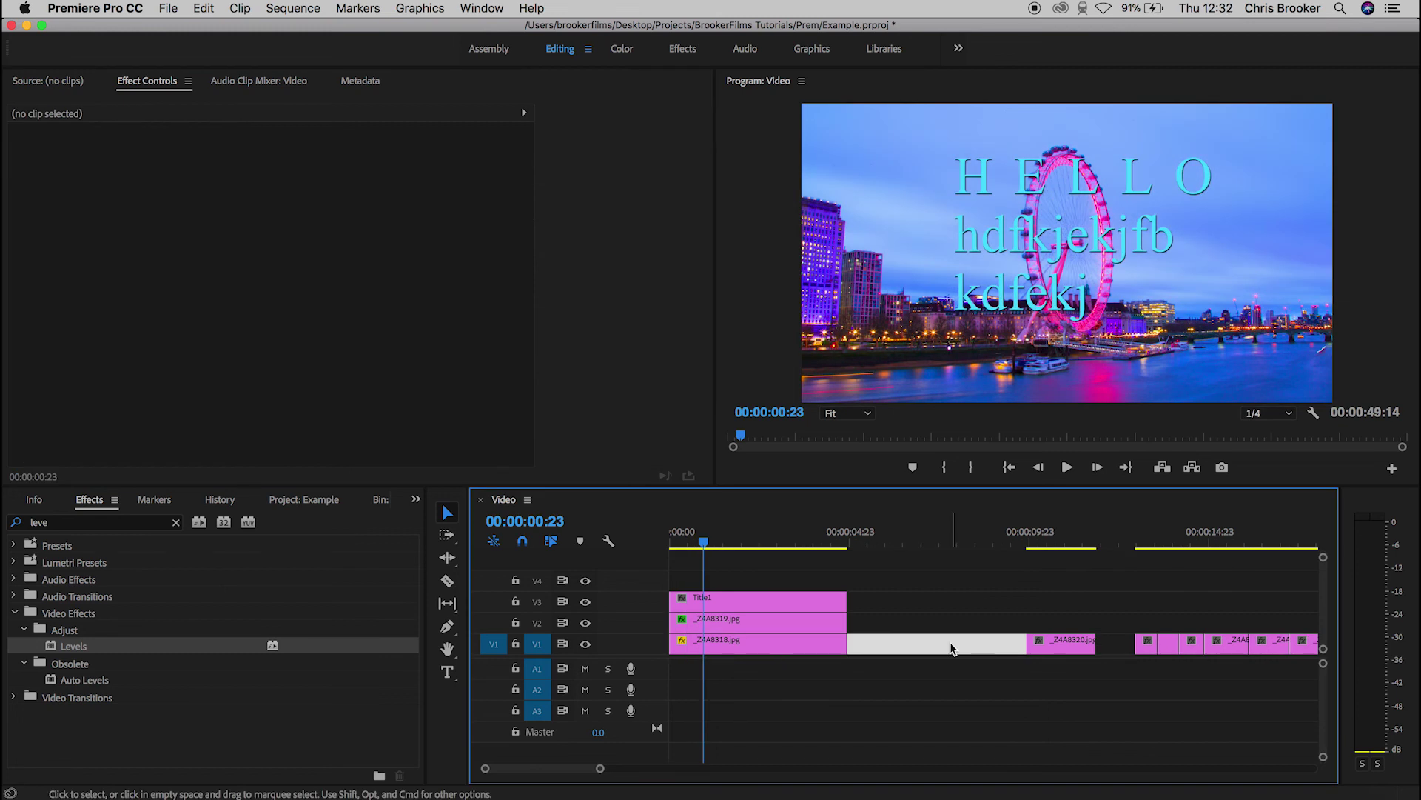
pyautogui.press('space')
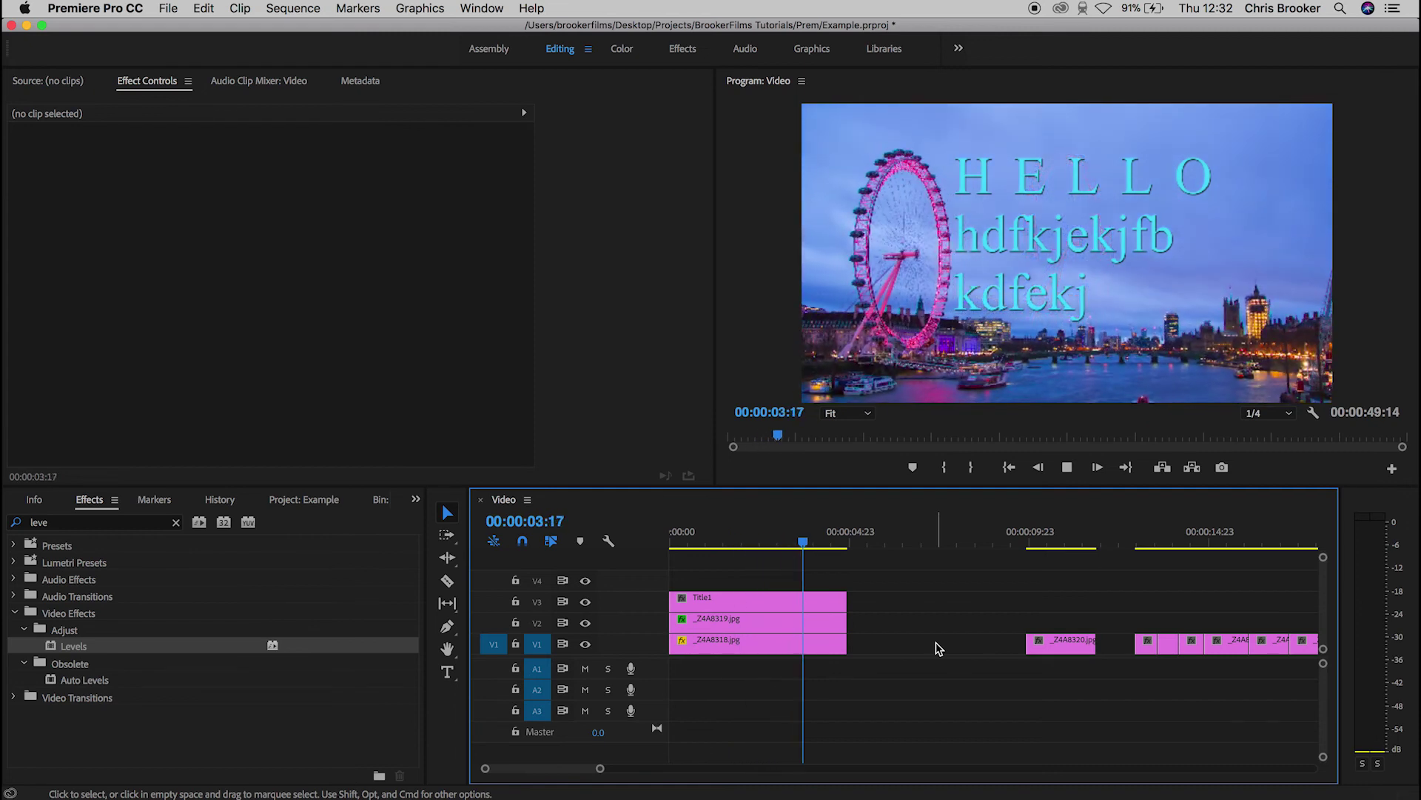
pyautogui.press('space')
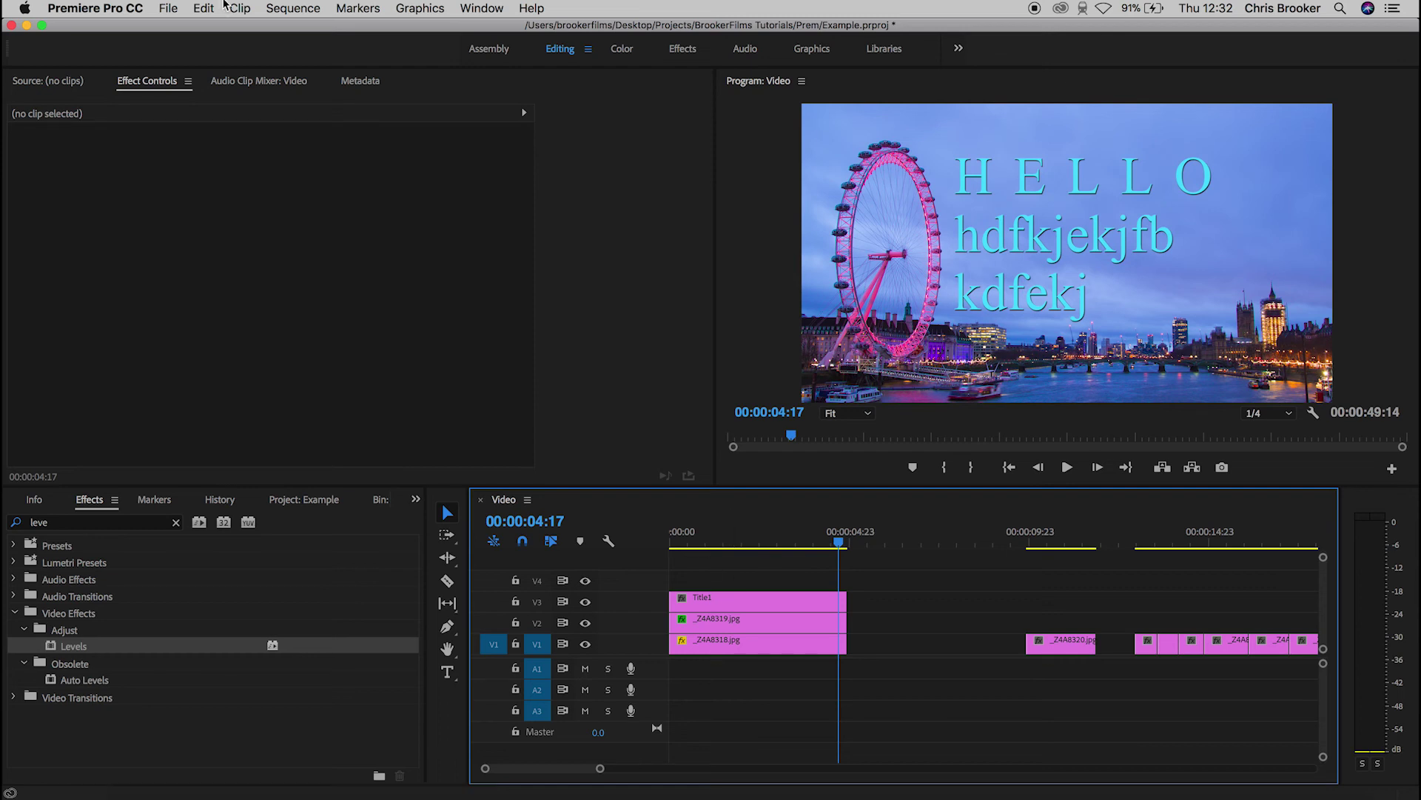
# Open the media export settings with H.264 as the format and check the save location for the output file.
pyautogui.click(168, 8)
pyautogui.moveTo(336, 459)
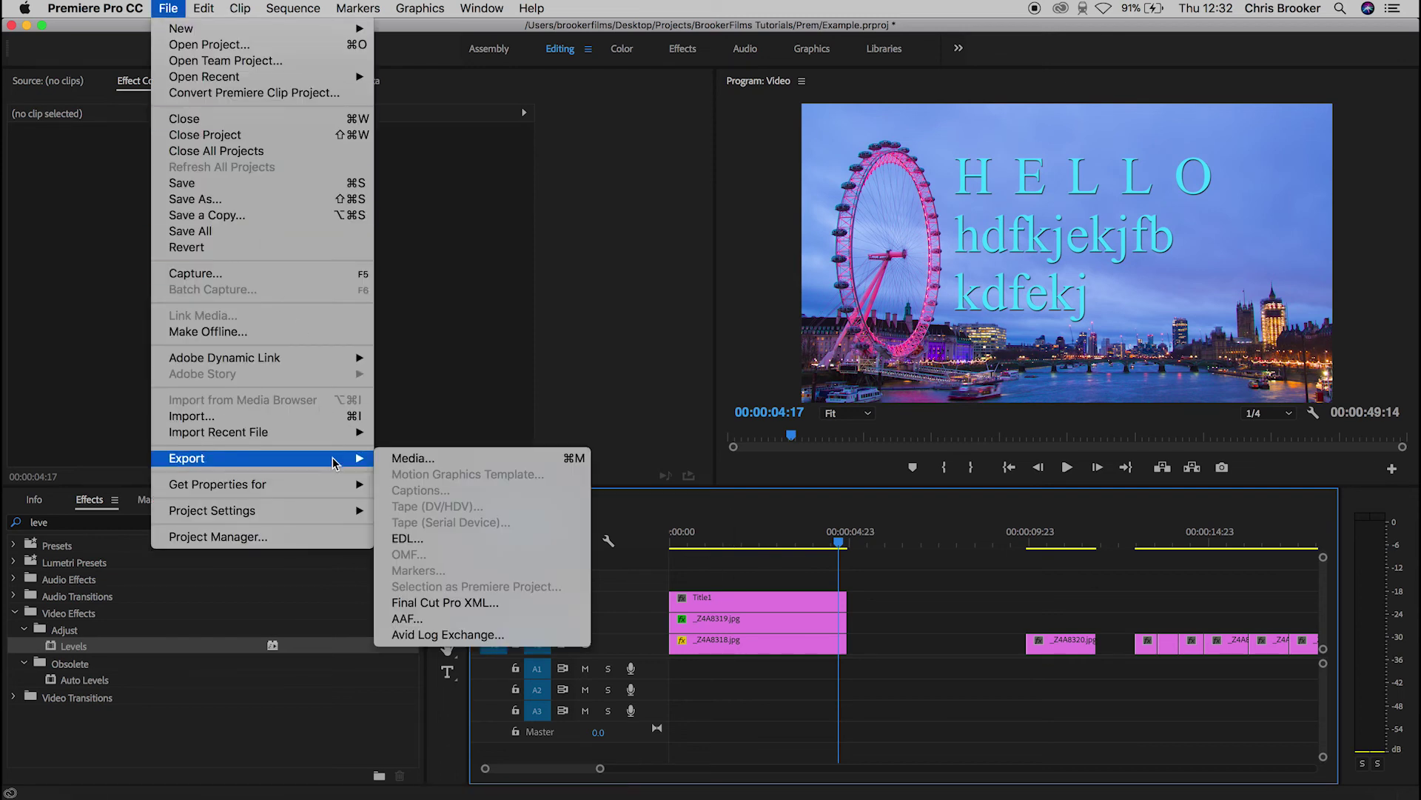
pyautogui.click(403, 461)
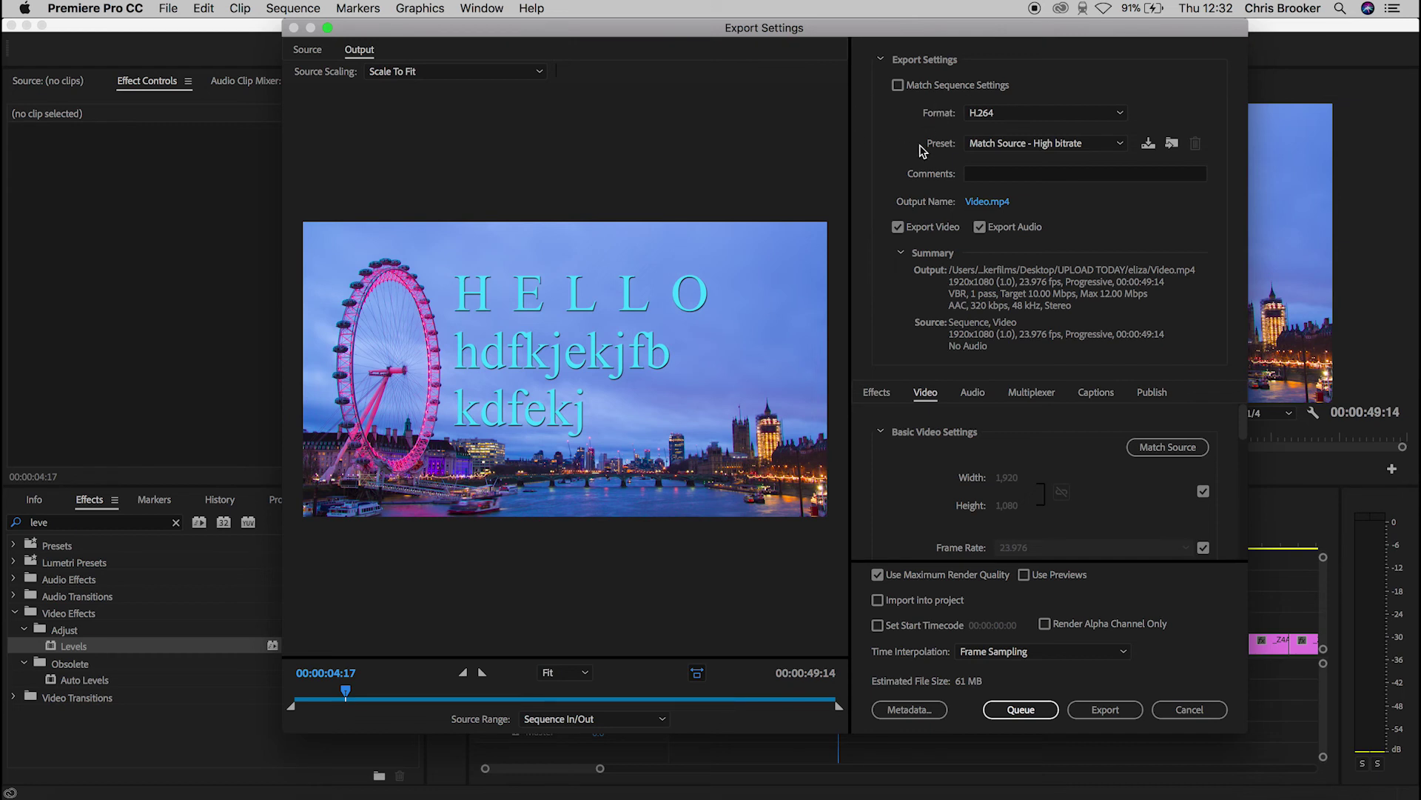
pyautogui.click(1004, 117)
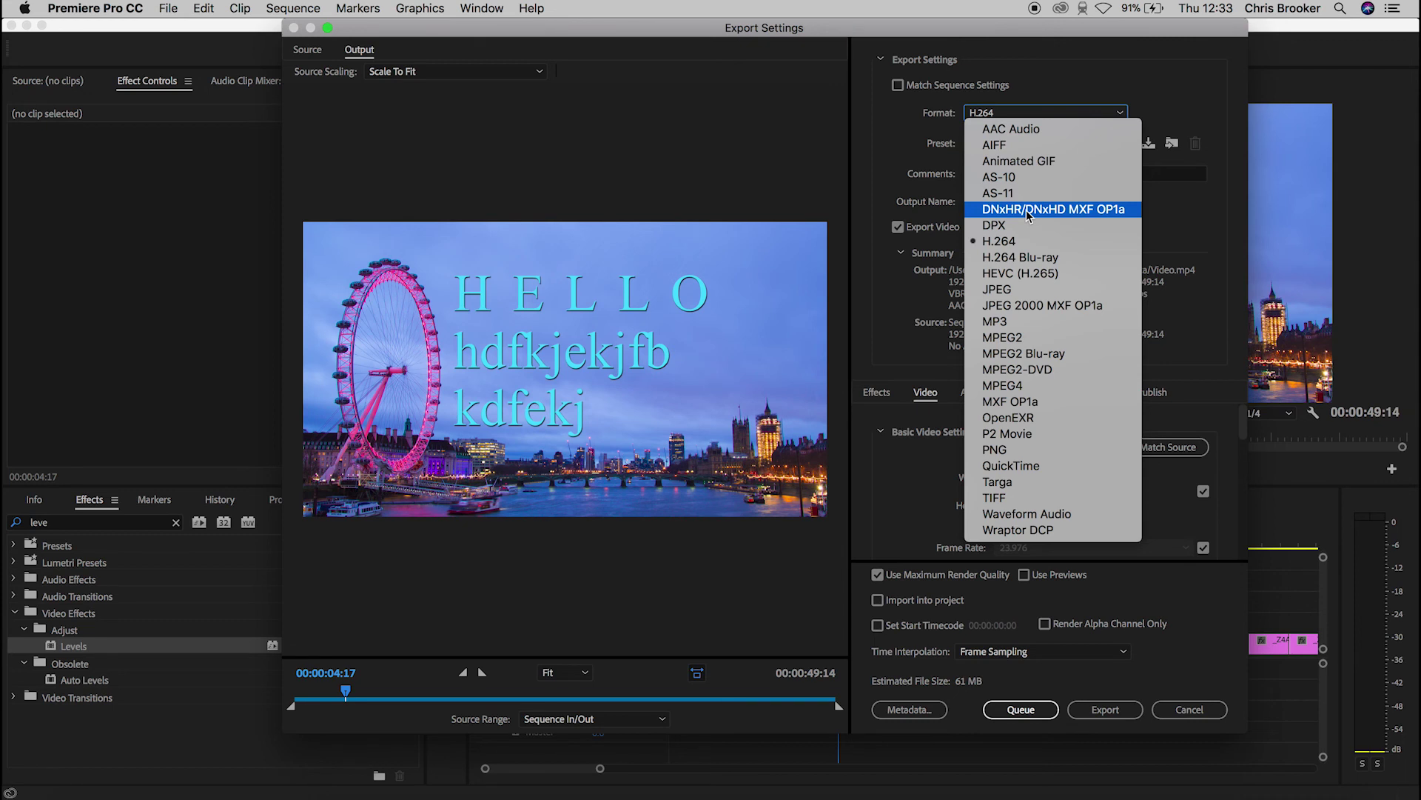
pyautogui.click(1013, 242)
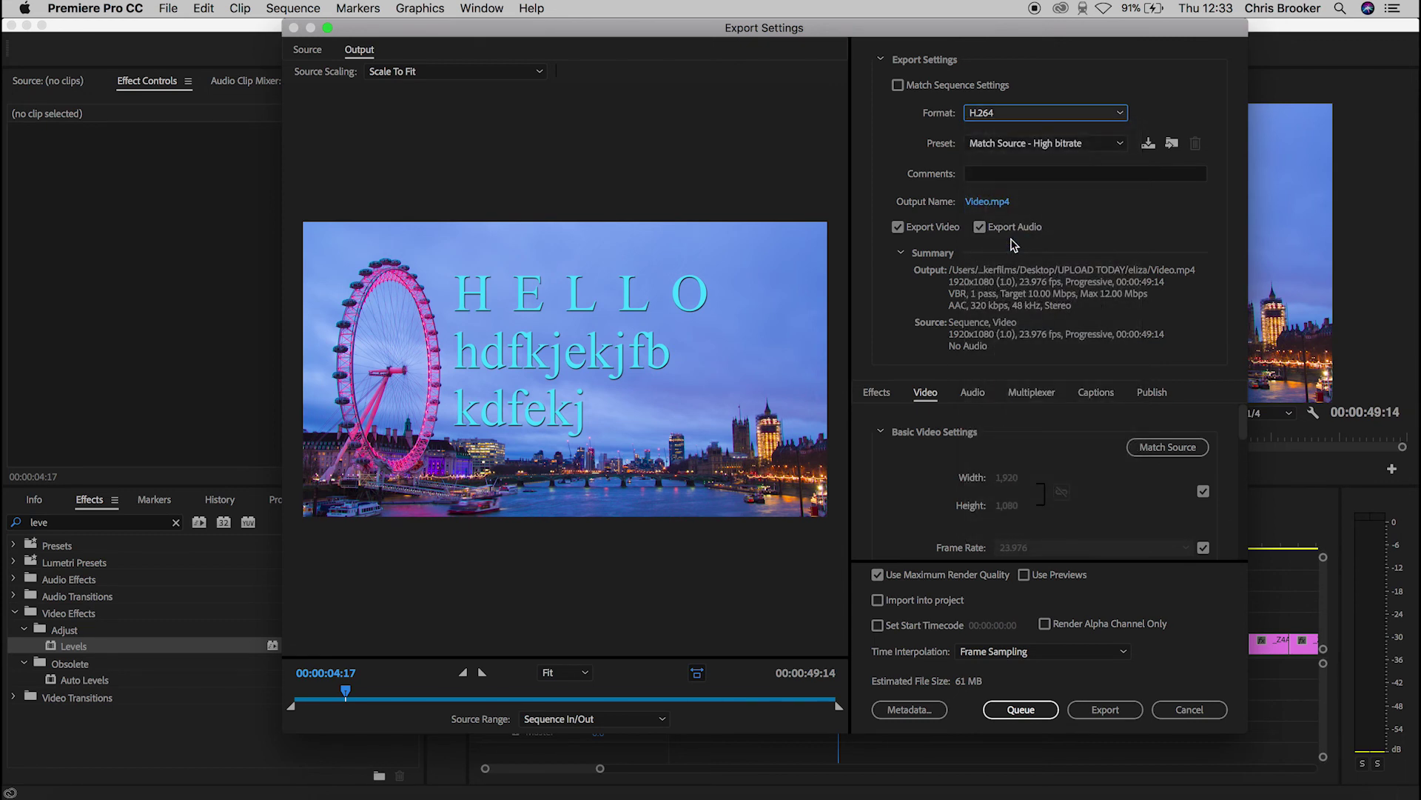
pyautogui.click(996, 208)
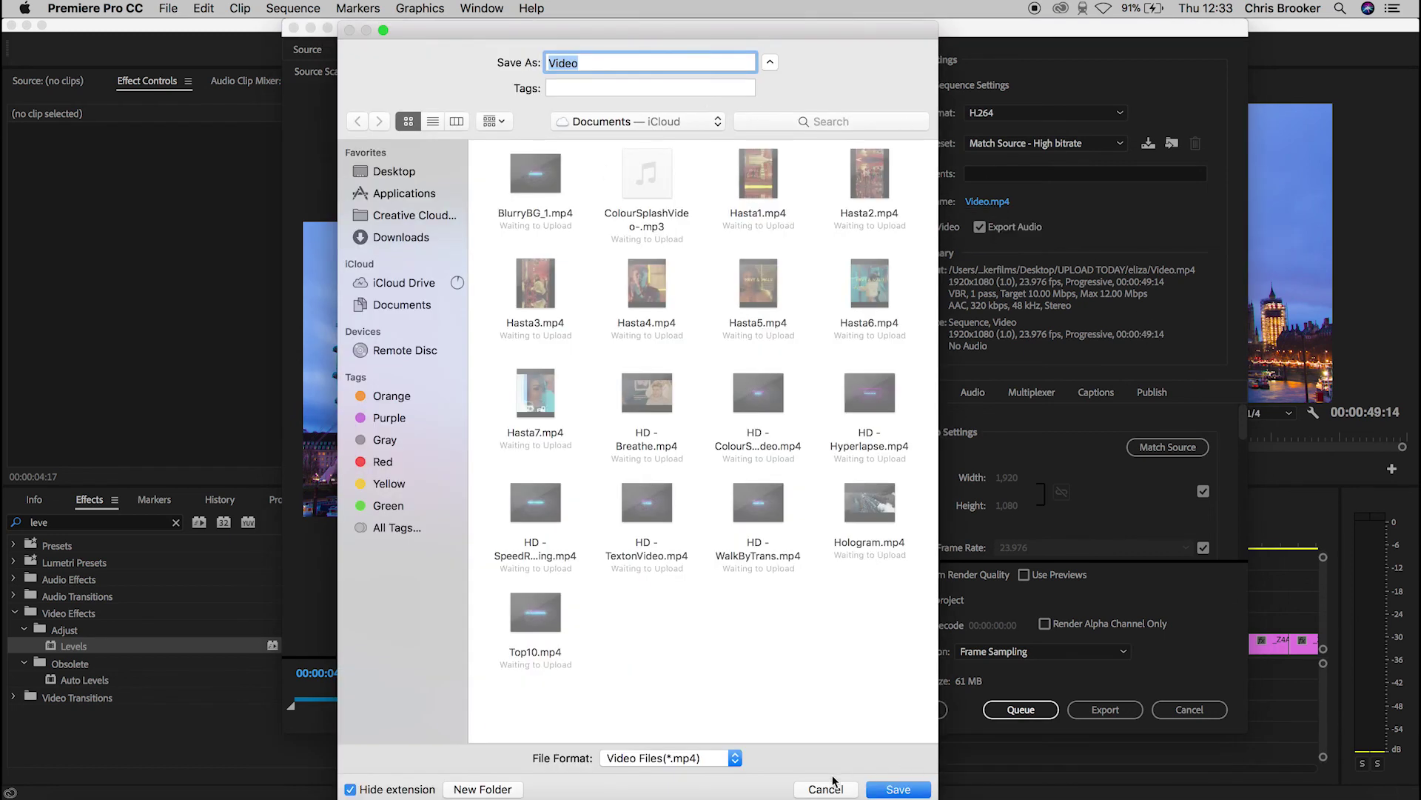
pyautogui.click(827, 784)
# Enable Render at Maximum Depth in the export's video settings and keep Use Maximum Render Quality on.
pyautogui.scroll(-3, 1040, 505)
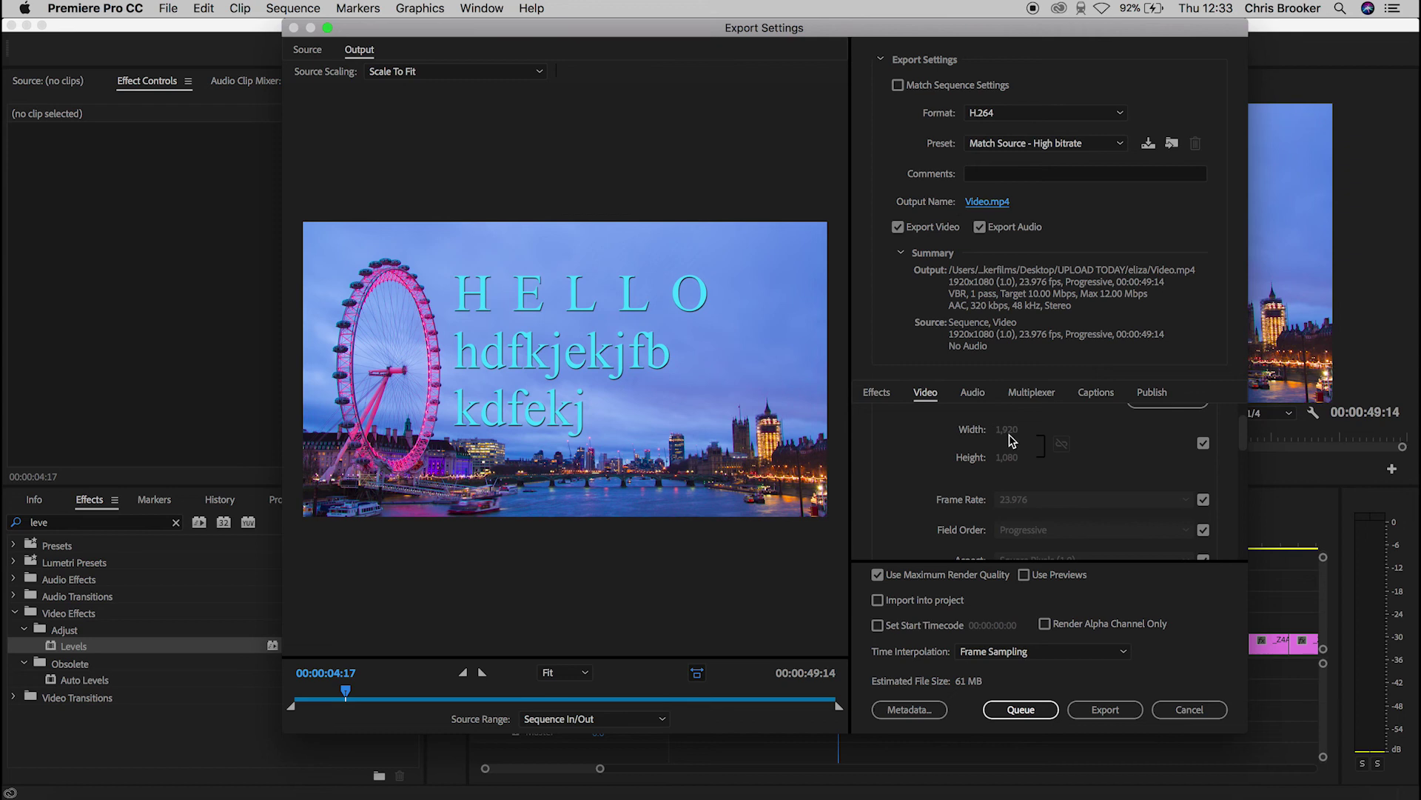
pyautogui.scroll(-5, 1012, 461)
pyautogui.scroll(-12, 1012, 464)
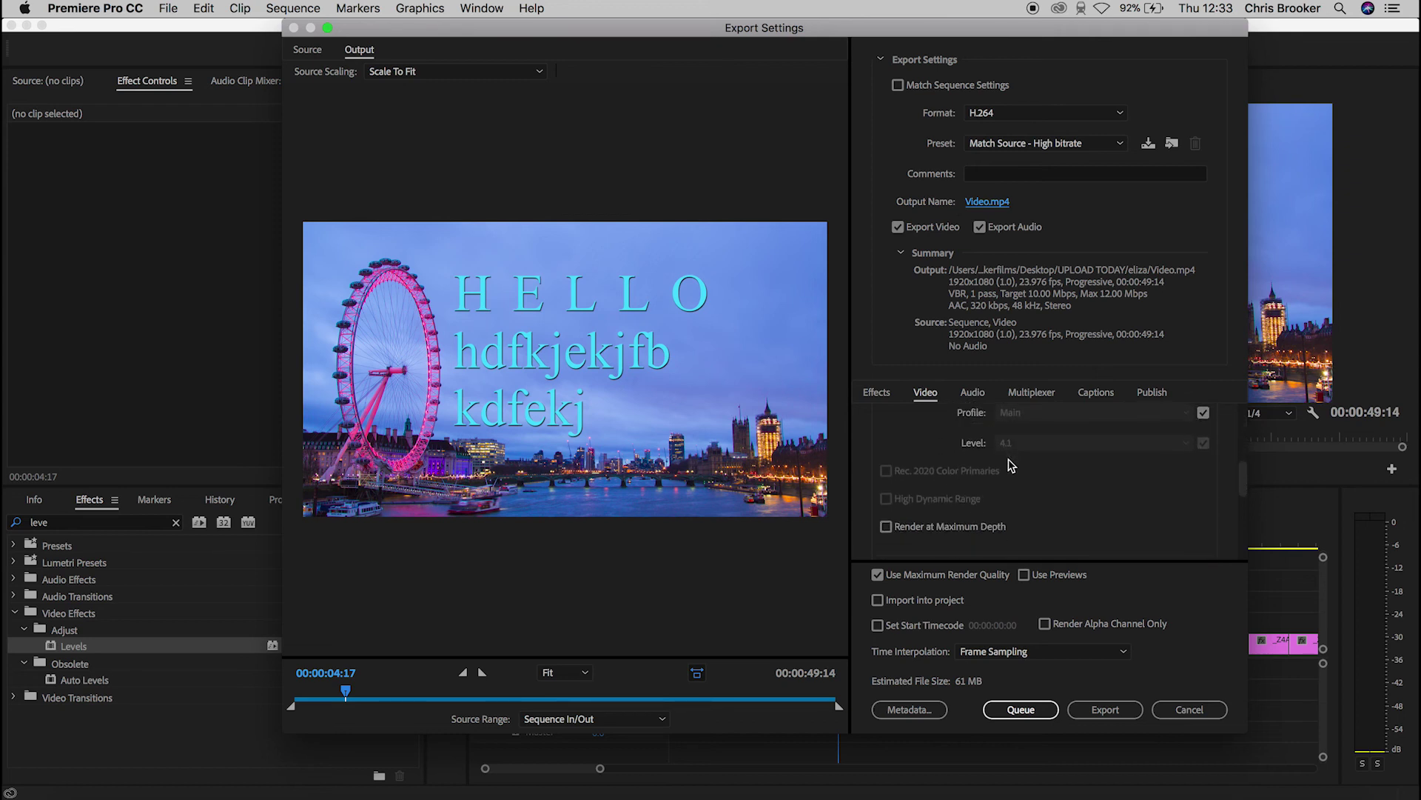
pyautogui.scroll(-2, 1011, 464)
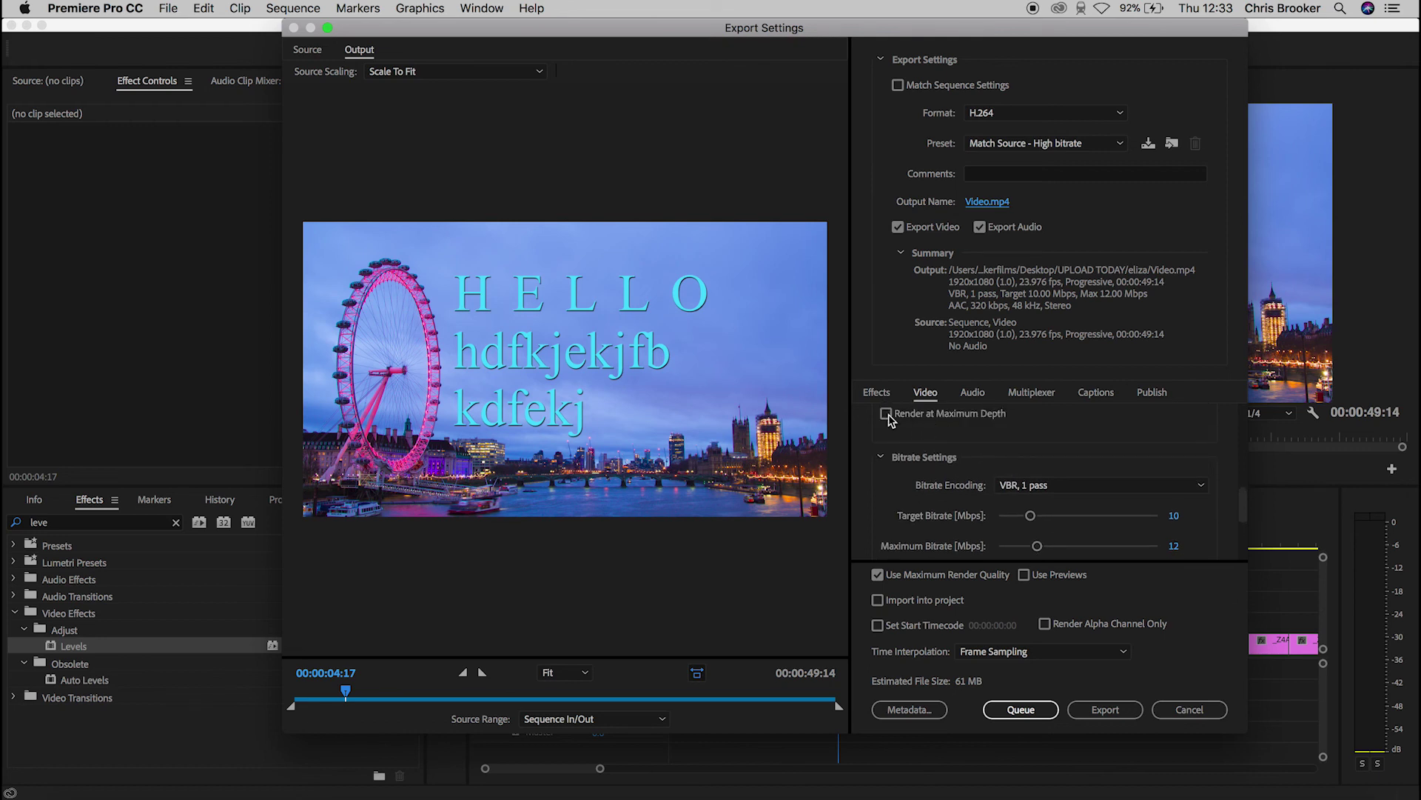
pyautogui.click(888, 415)
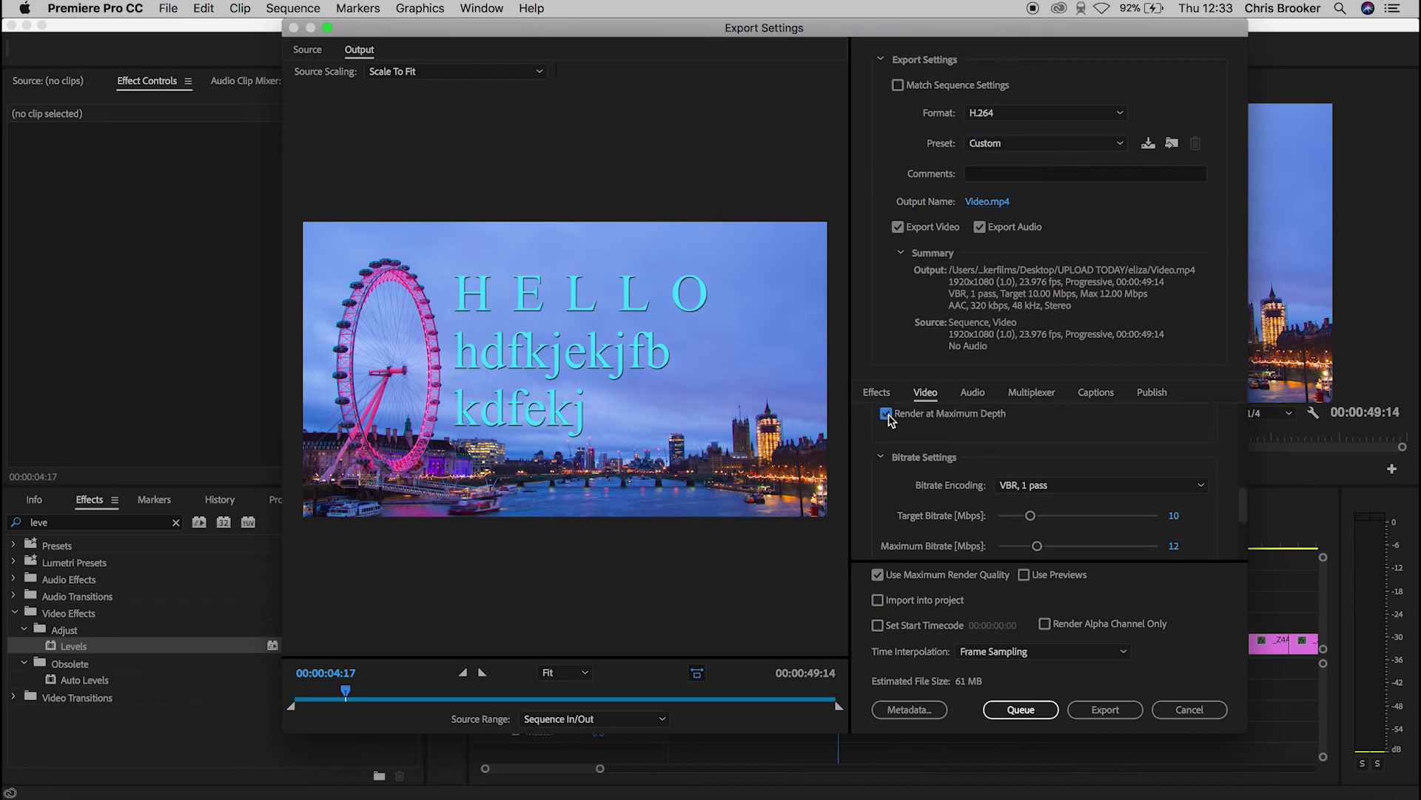
pyautogui.click(879, 576)
pyautogui.click(878, 575)
# Set the export's bitrate encoding to CBR.
pyautogui.click(1032, 486)
pyautogui.click(968, 516)
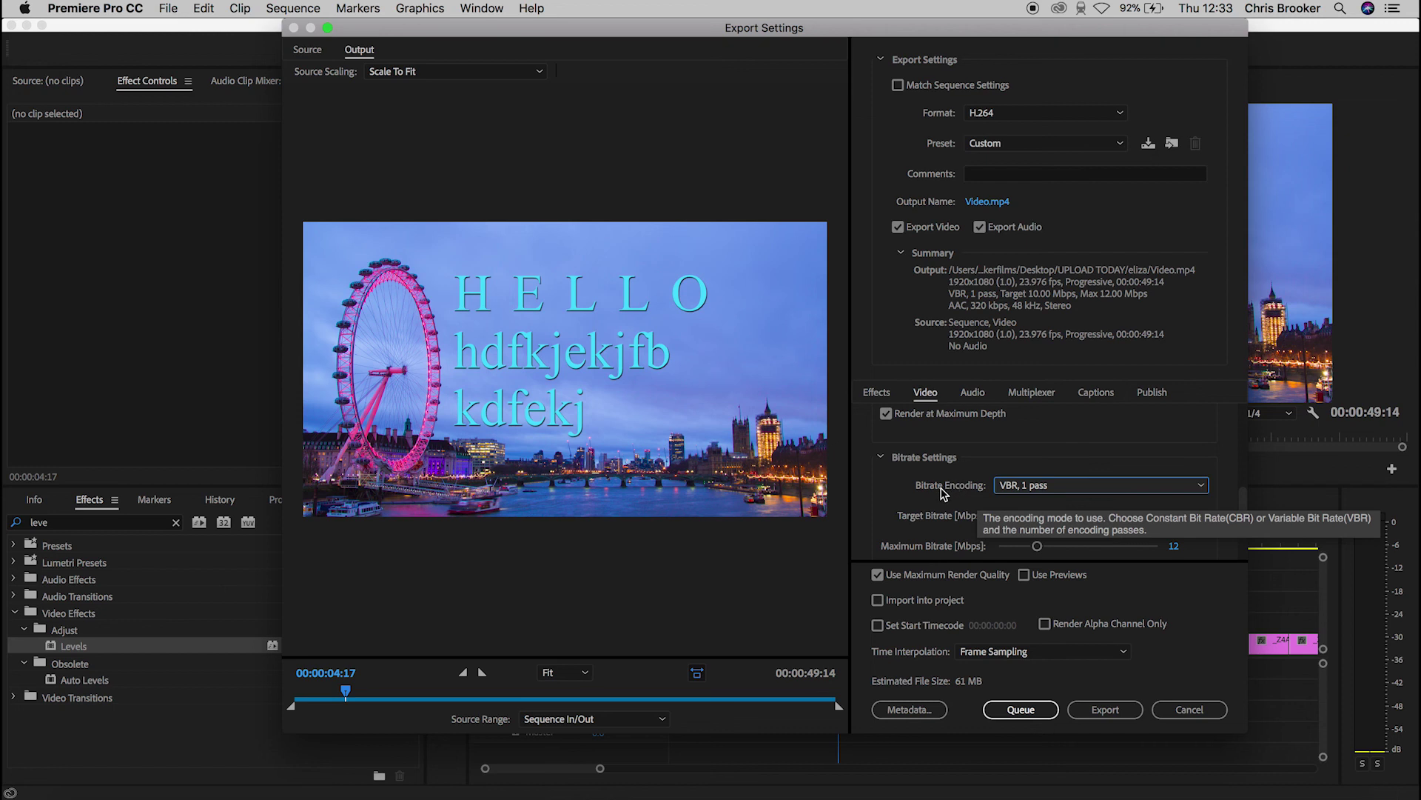
pyautogui.click(1007, 489)
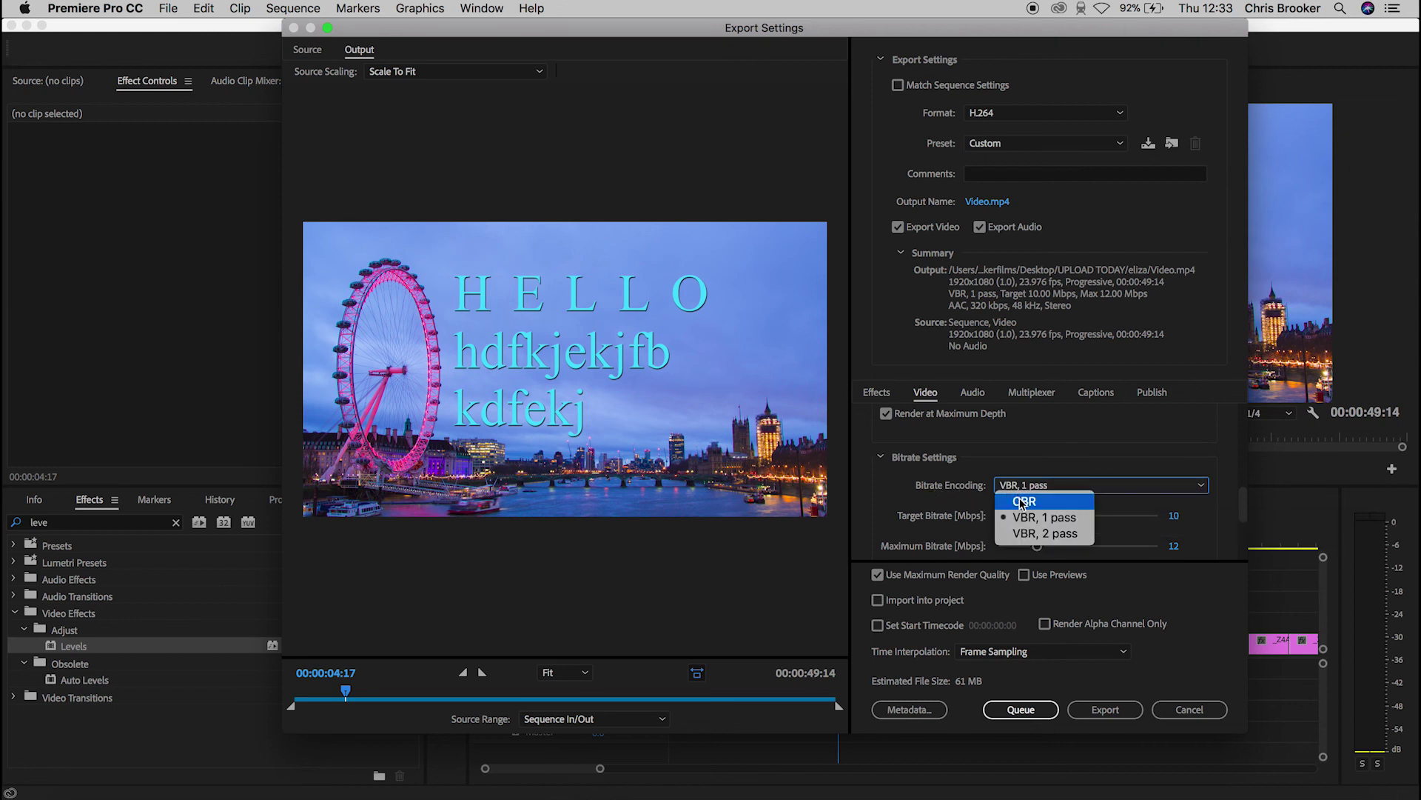
pyautogui.click(1022, 502)
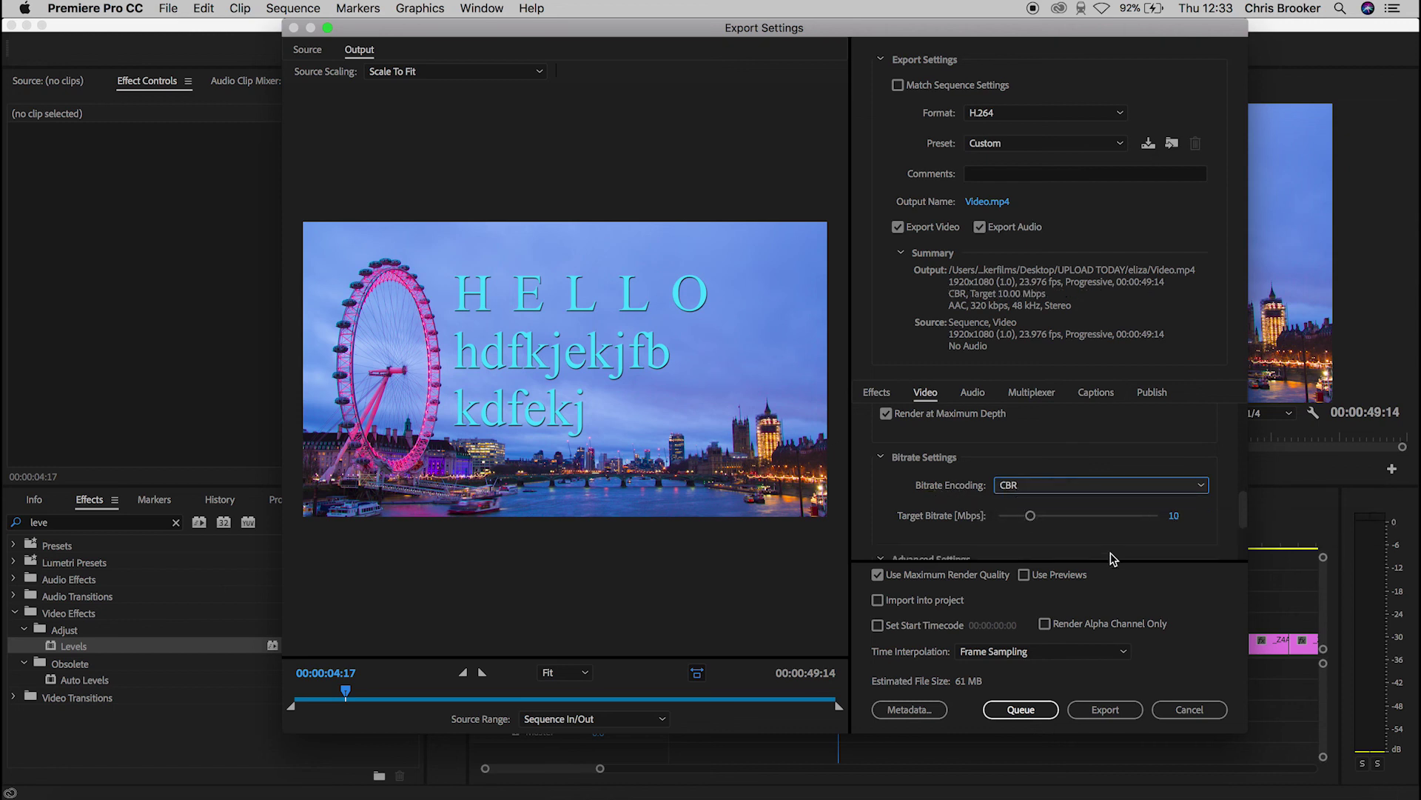
# Try target bitrates of 30 and 50 Mbps for the export, ending with 50.
pyautogui.moveTo(1170, 521); pyautogui.dragTo(1180, 528)
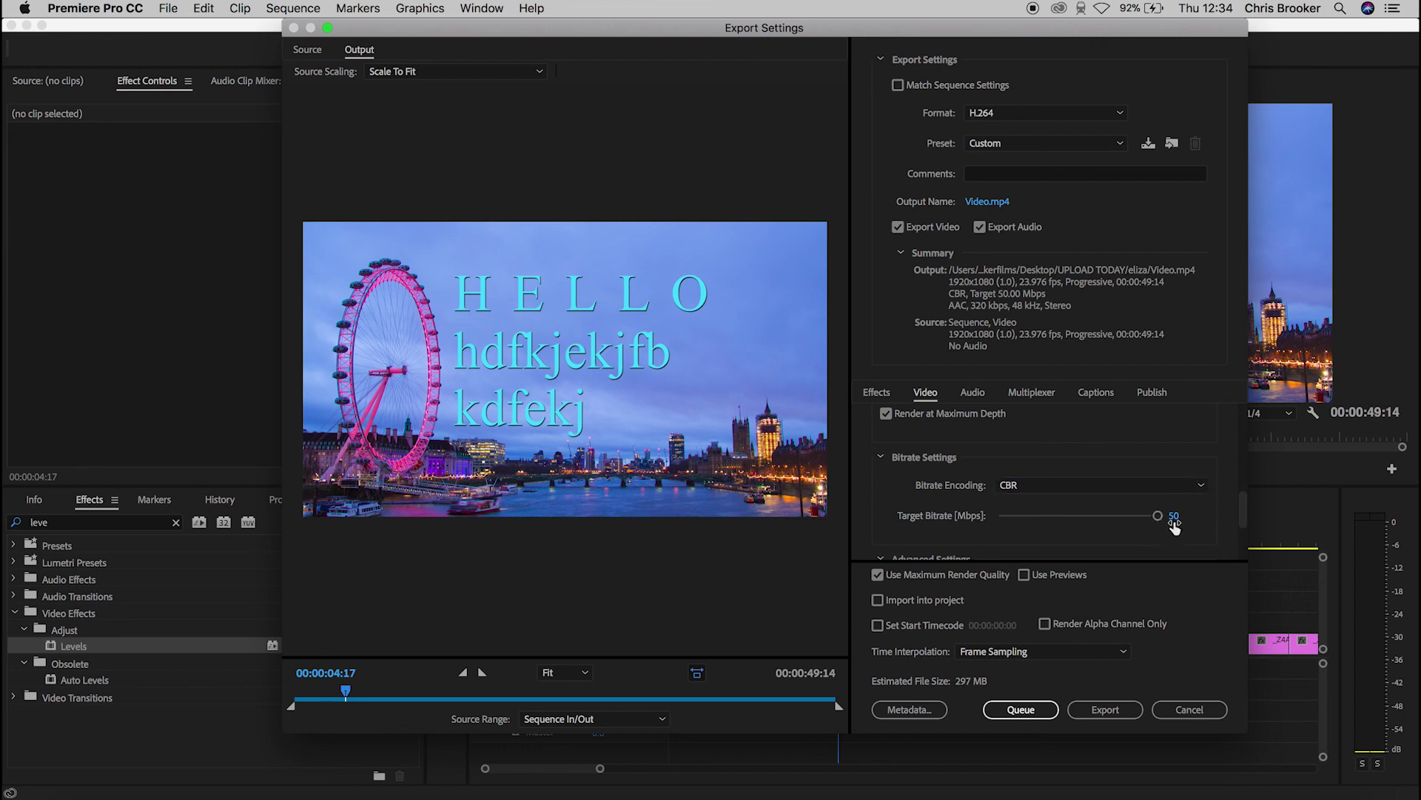
pyautogui.click(1172, 516)
pyautogui.write('30')
pyautogui.press('Return')
pyautogui.click(1173, 515)
pyautogui.write('50')
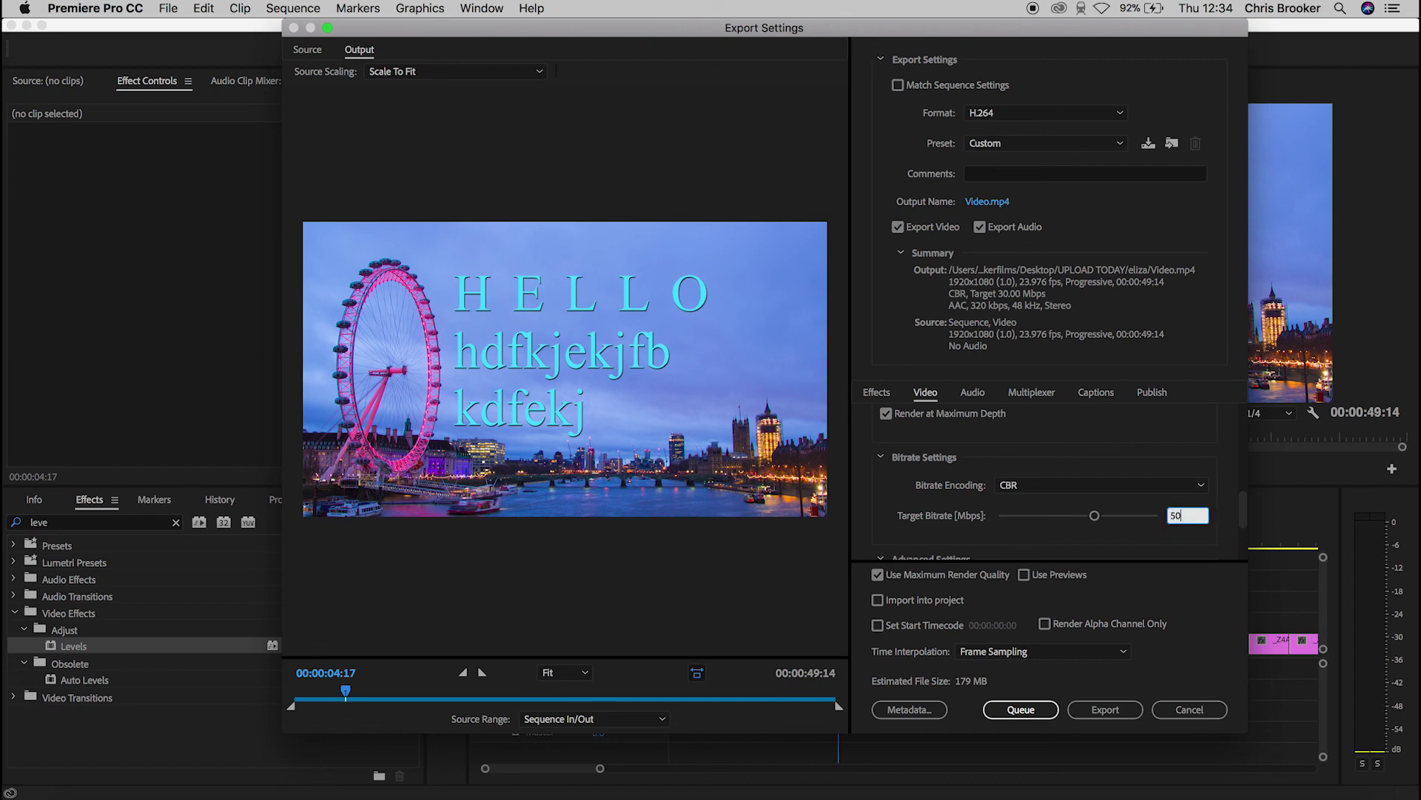
pyautogui.press('Return')
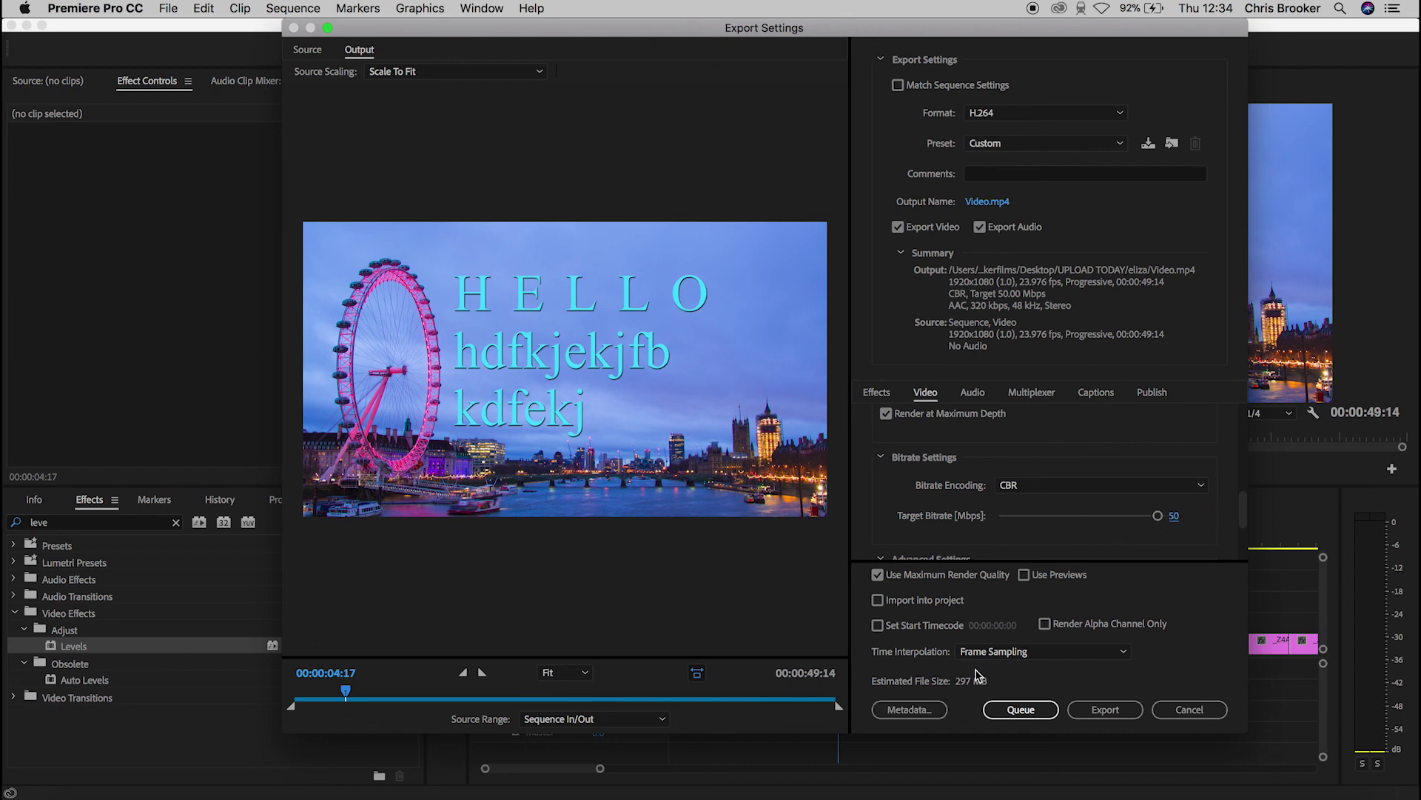
# Set the export's target bitrate to 31.79 Mbps, within the range between the lowest and highest rates.
pyautogui.moveTo(1157, 516); pyautogui.dragTo(934, 511)
pyautogui.click(1080, 516)
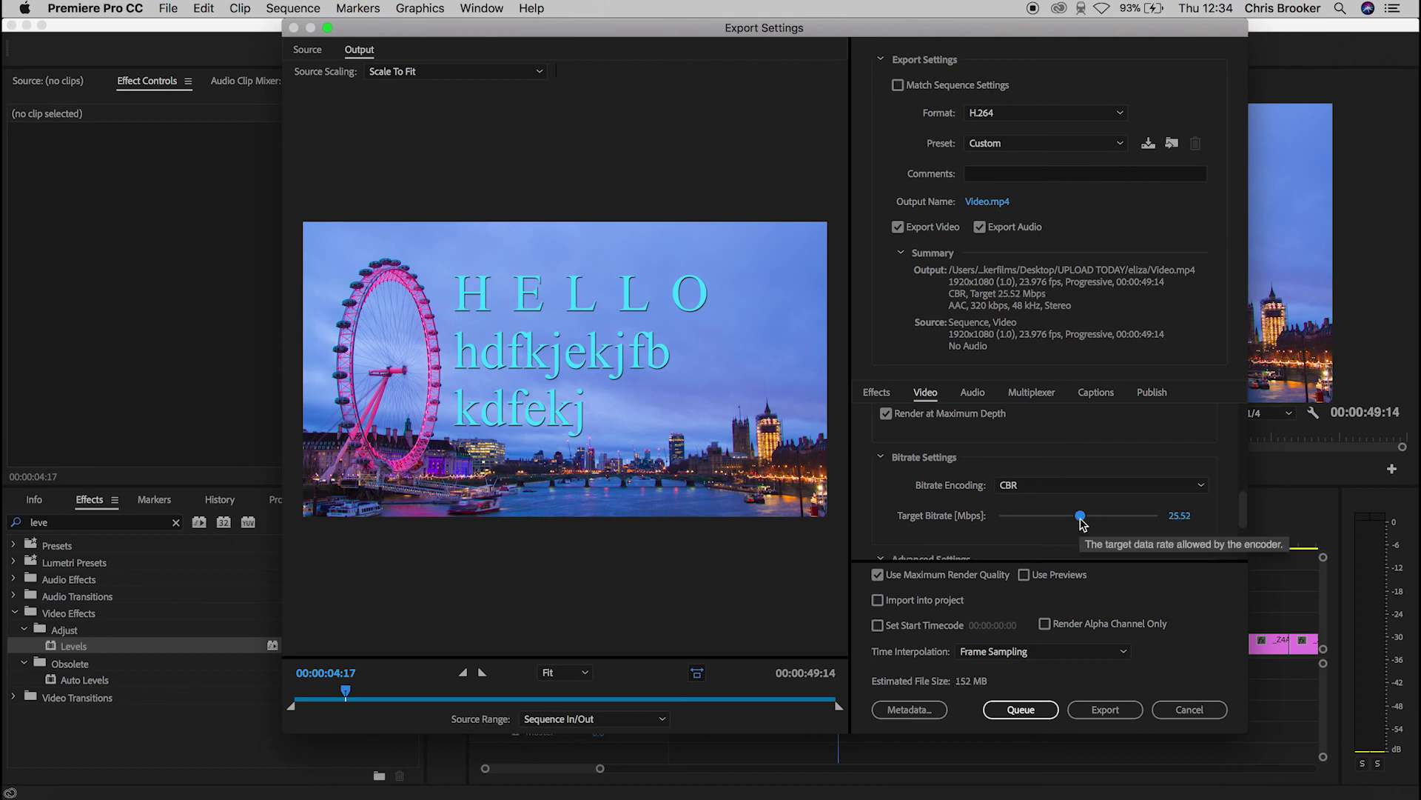
pyautogui.moveTo(1080, 519)
pyautogui.mouseDown()
pyautogui.moveTo(1054, 518)
pyautogui.moveTo(1099, 521)
pyautogui.mouseUp()
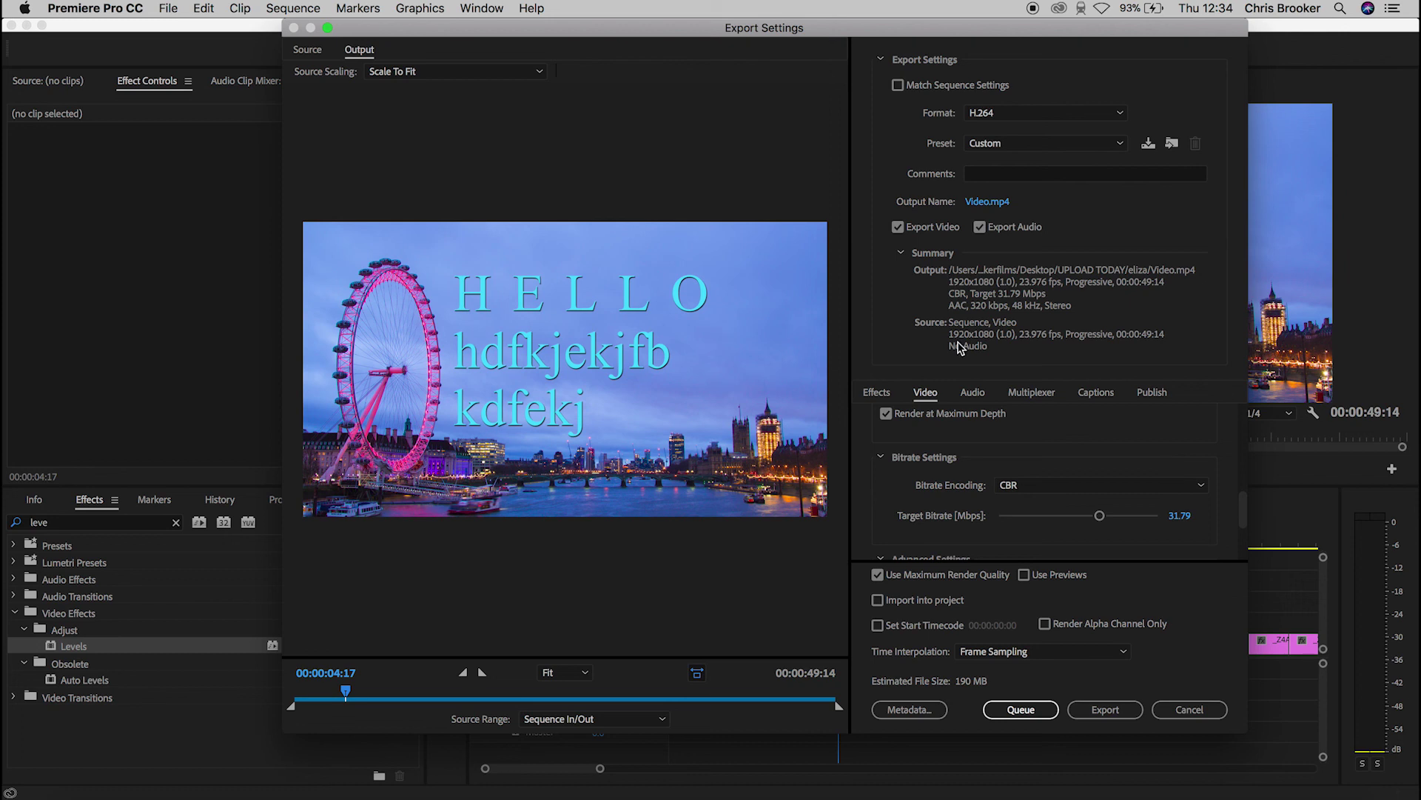
# Crop the export's source video by 100 px at the top and 100 px at the bottom, and preview the output.
pyautogui.click(305, 51)
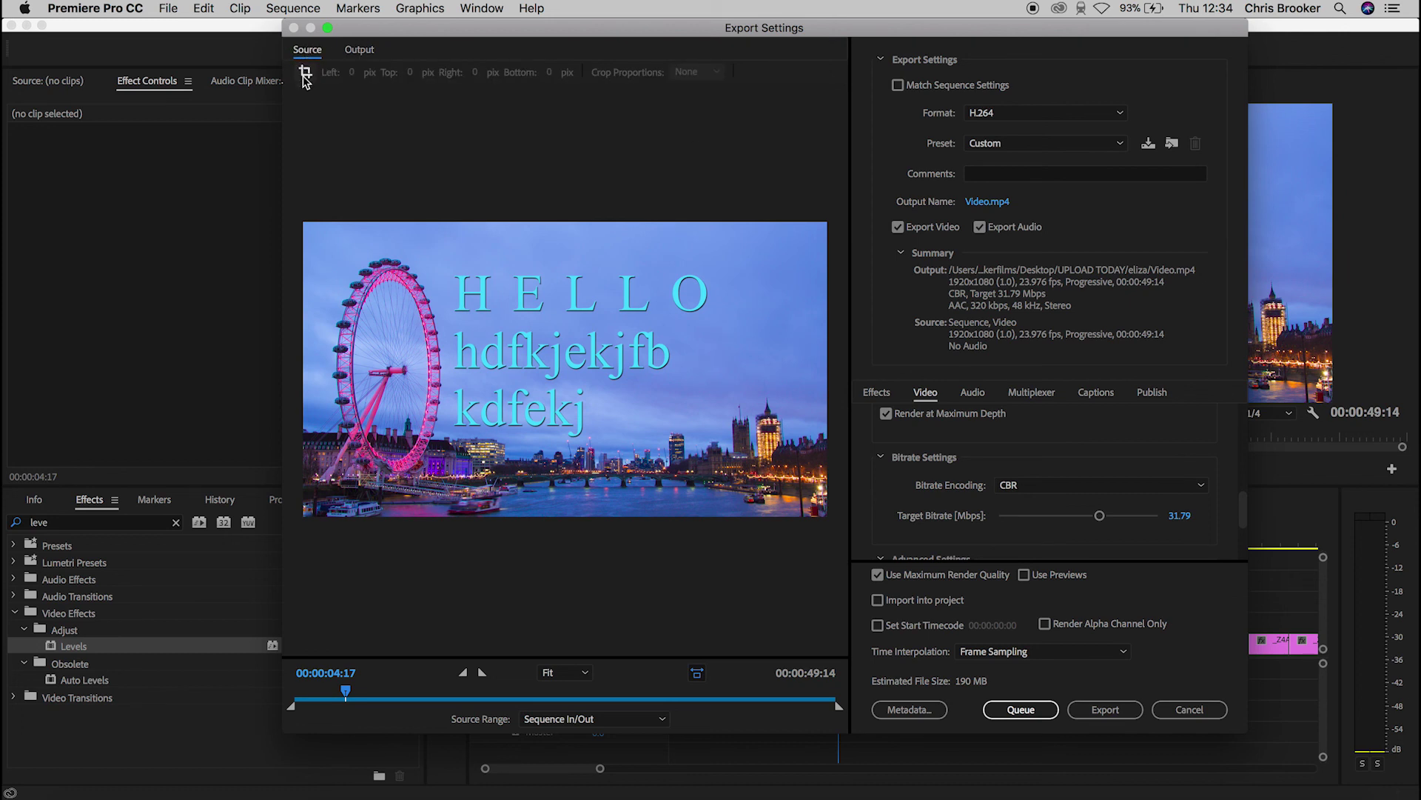
pyautogui.click(304, 73)
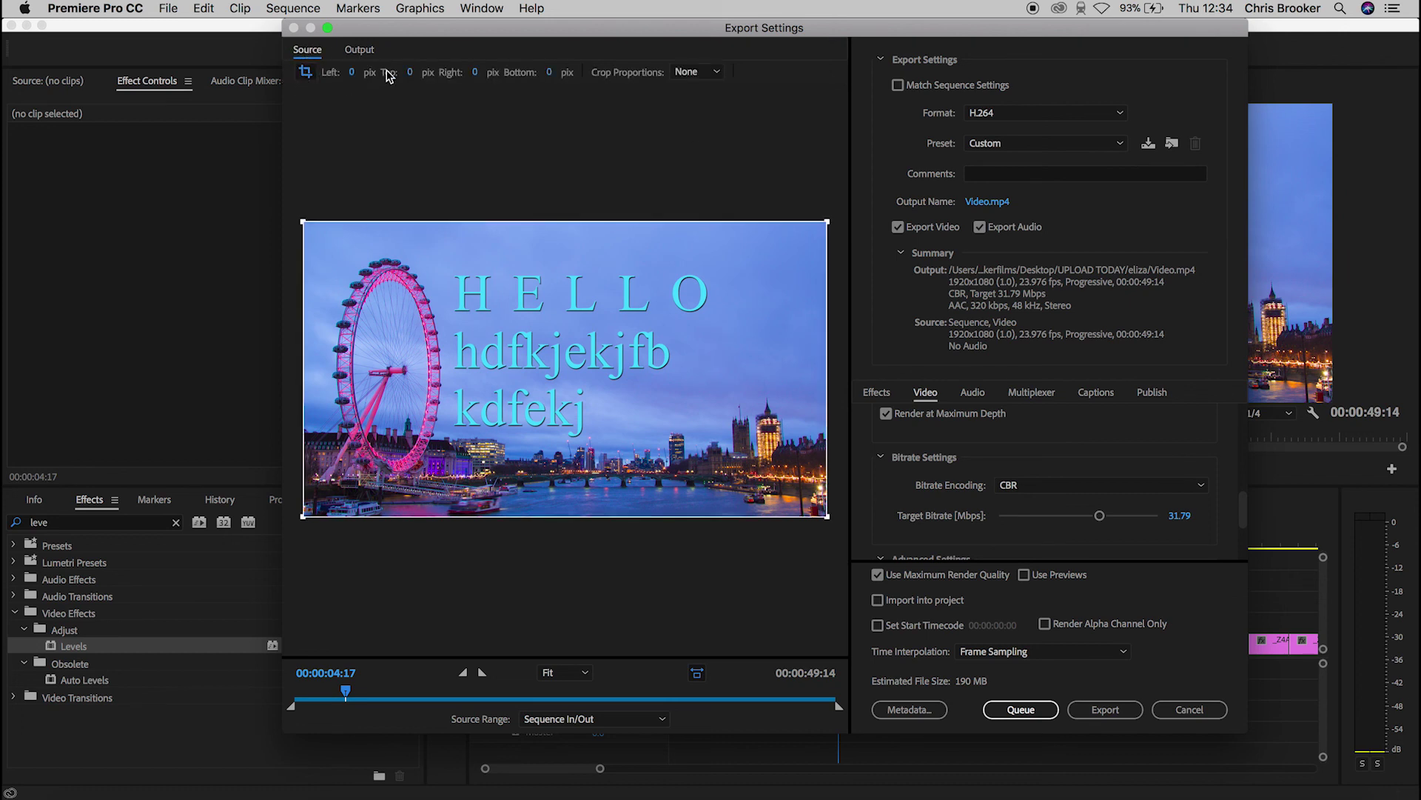
pyautogui.click(412, 72)
pyautogui.write('100')
pyautogui.press('Return')
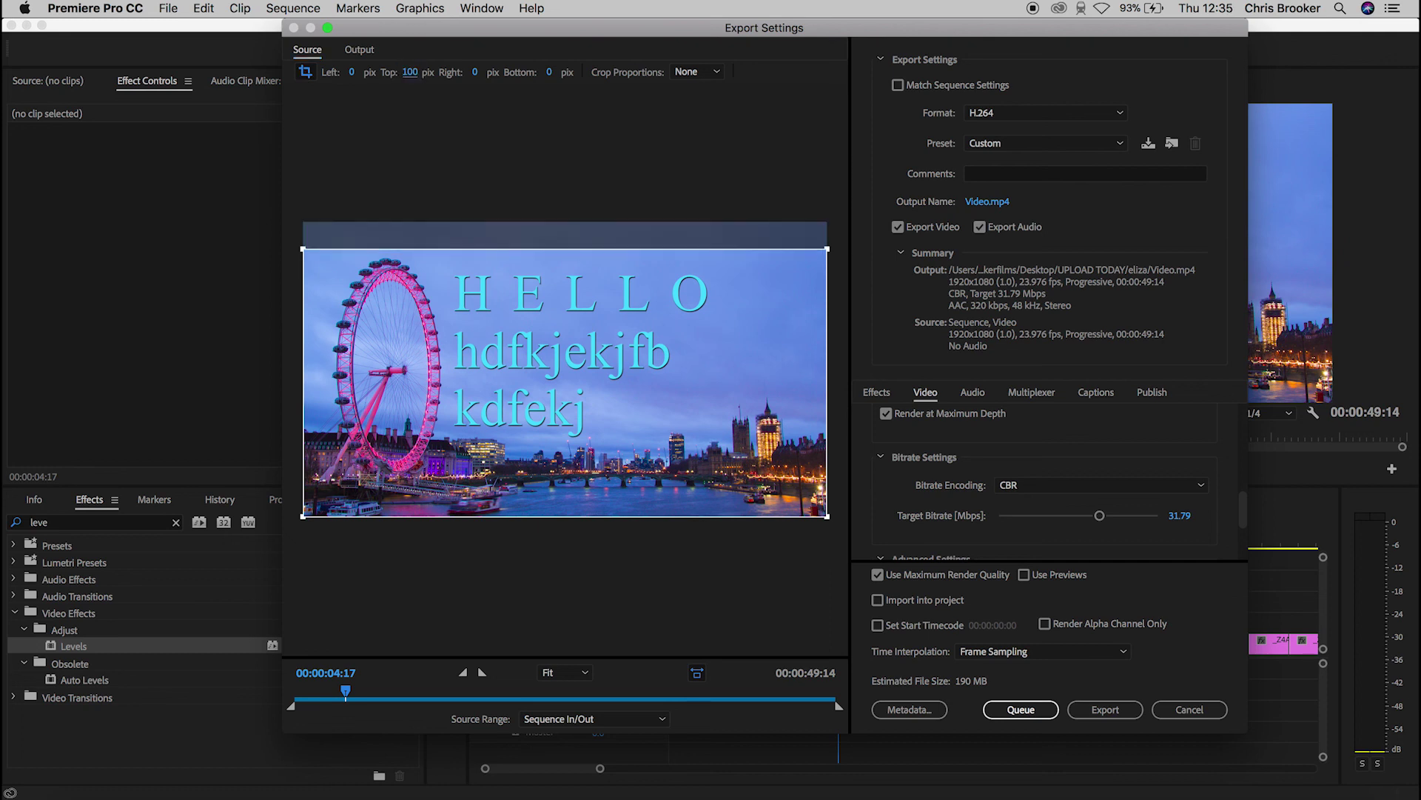
pyautogui.click(549, 72)
pyautogui.write('100')
pyautogui.press('Return')
pyautogui.click(360, 50)
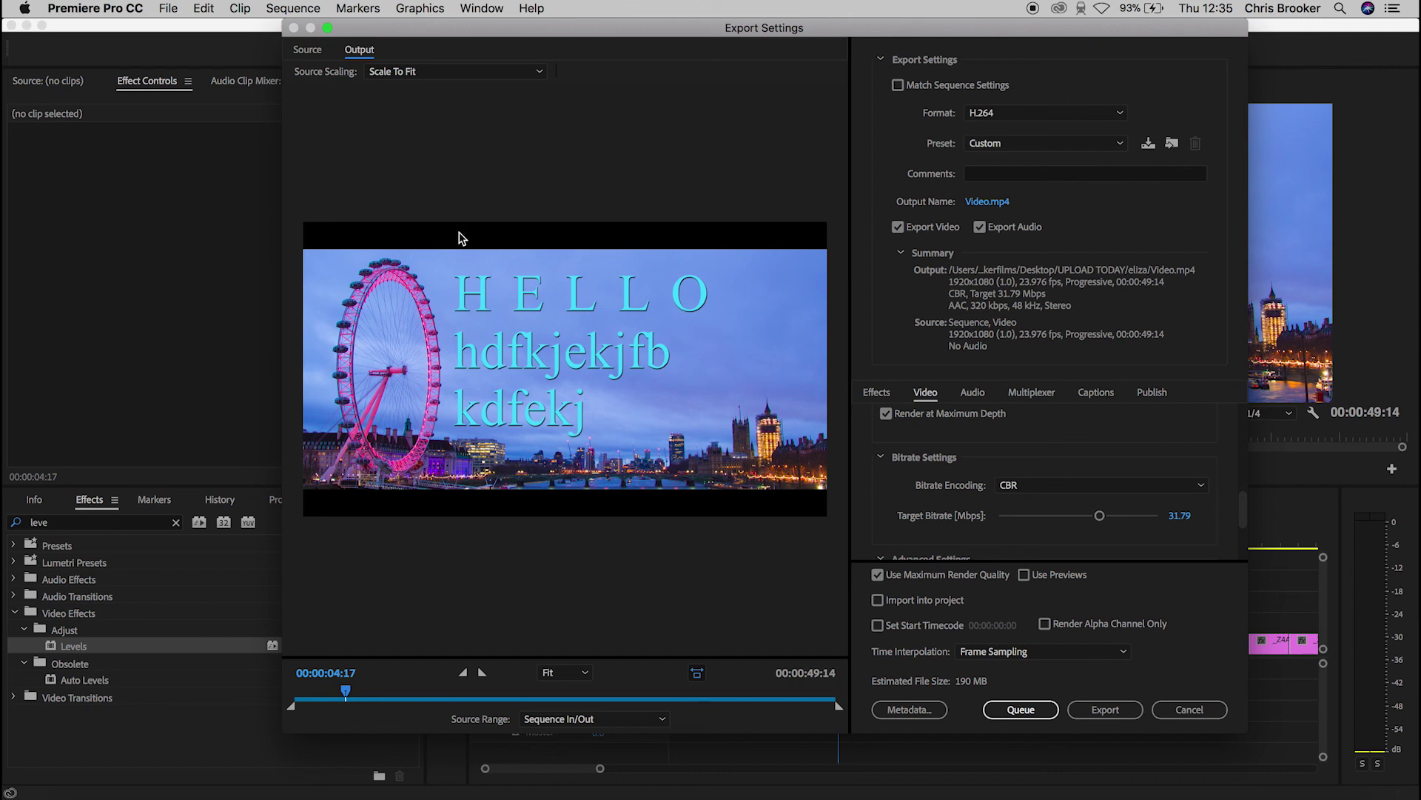
# Export the sequence as Video.mp4 with the chosen settings.
pyautogui.moveTo(1245, 497); pyautogui.dragTo(1259, 417)
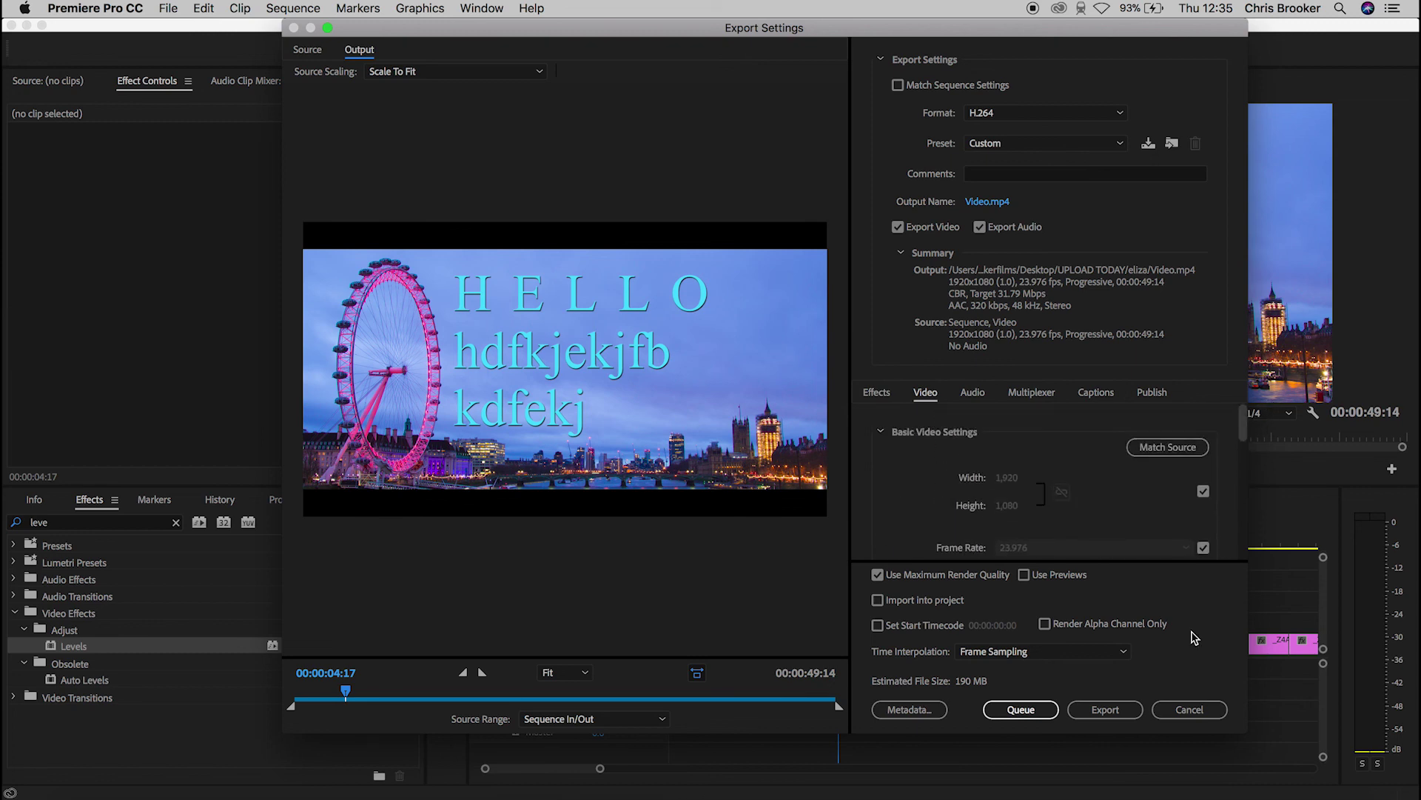
pyautogui.click(1108, 709)
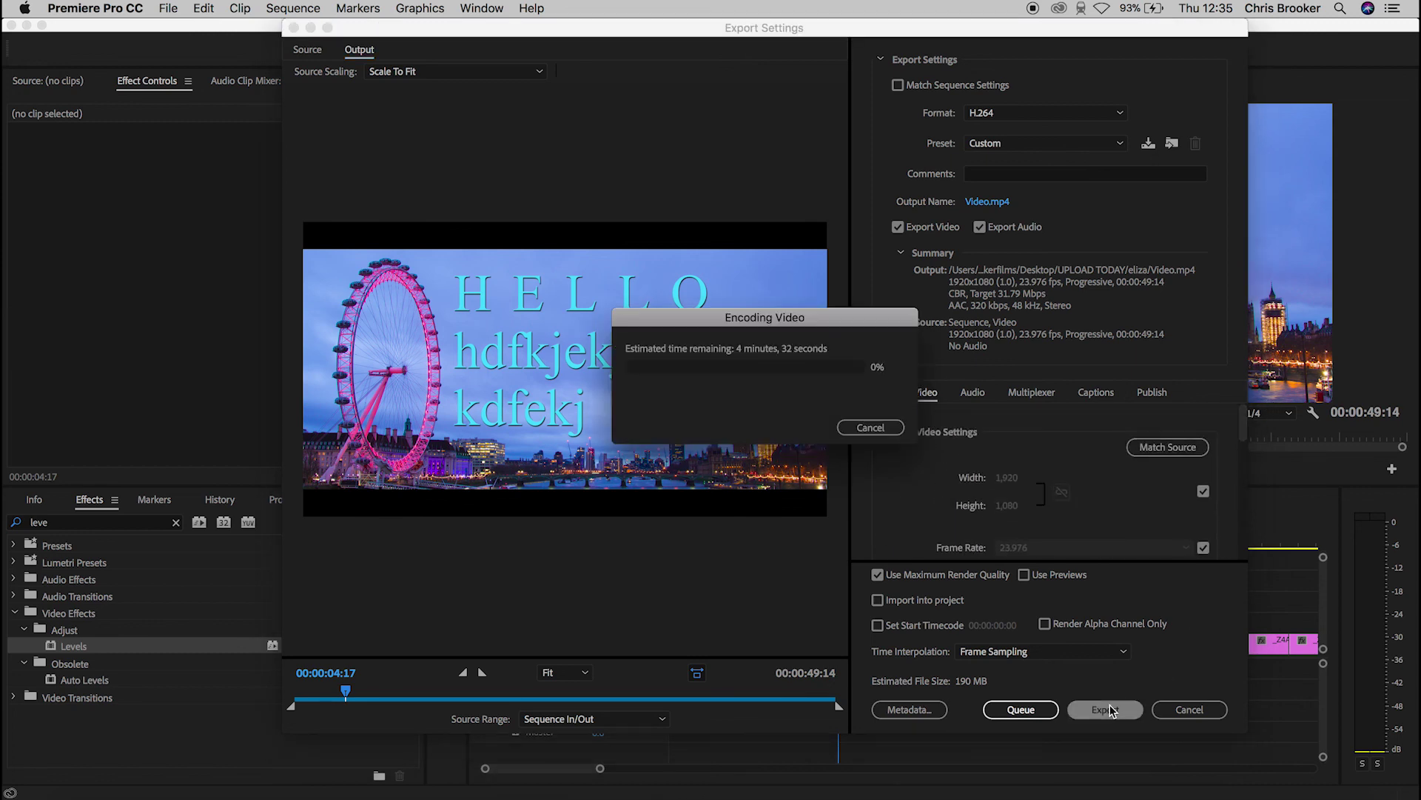